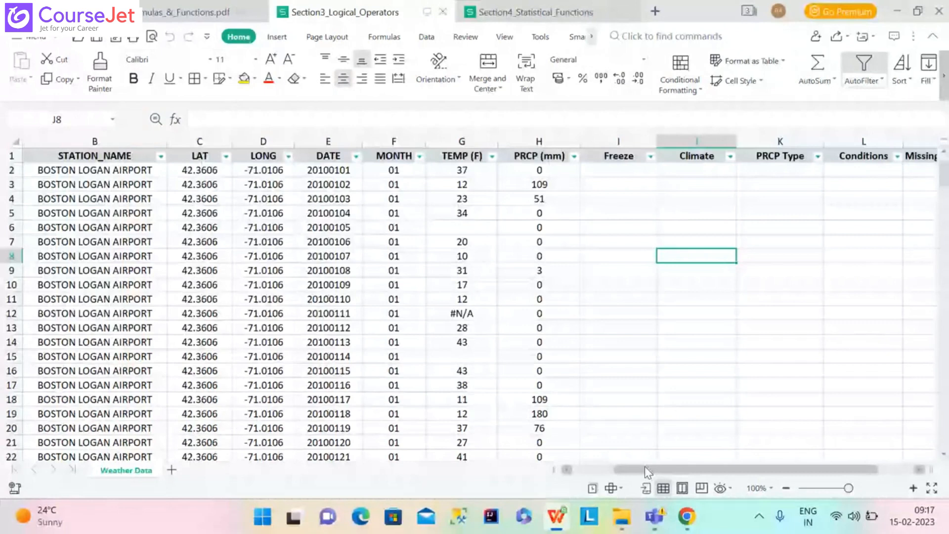
# - Start an IF formula in the first Freeze cell, I2, with the logical test G2<32
pyautogui.click(624, 171)
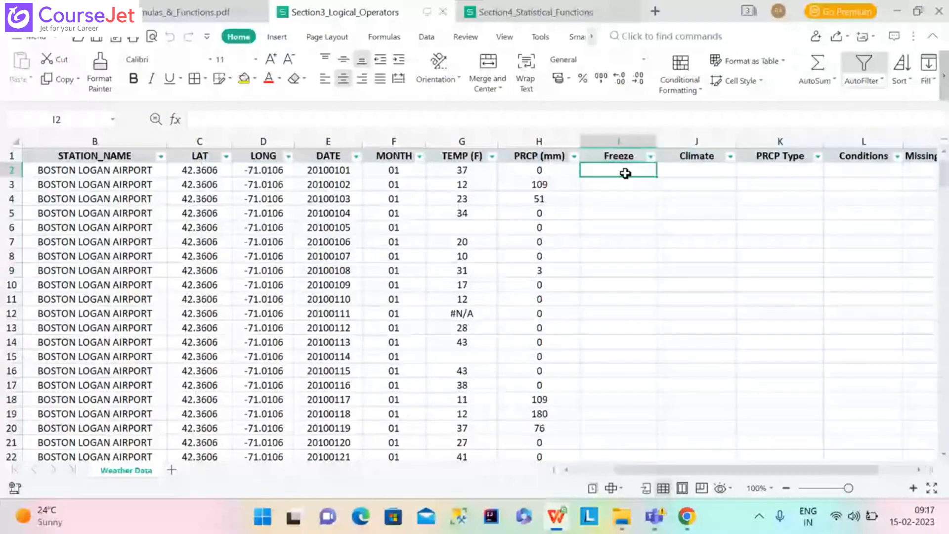
pyautogui.write('=if')
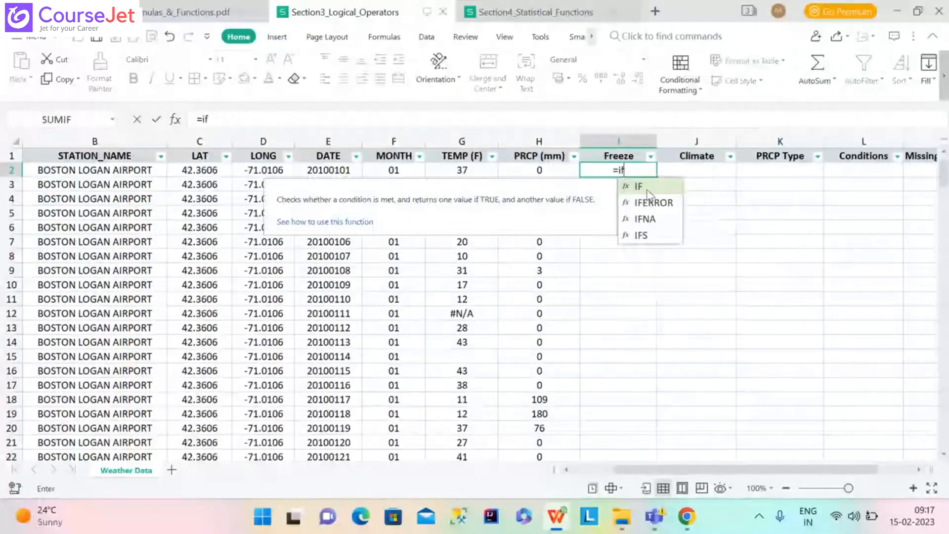
pyautogui.click(638, 187)
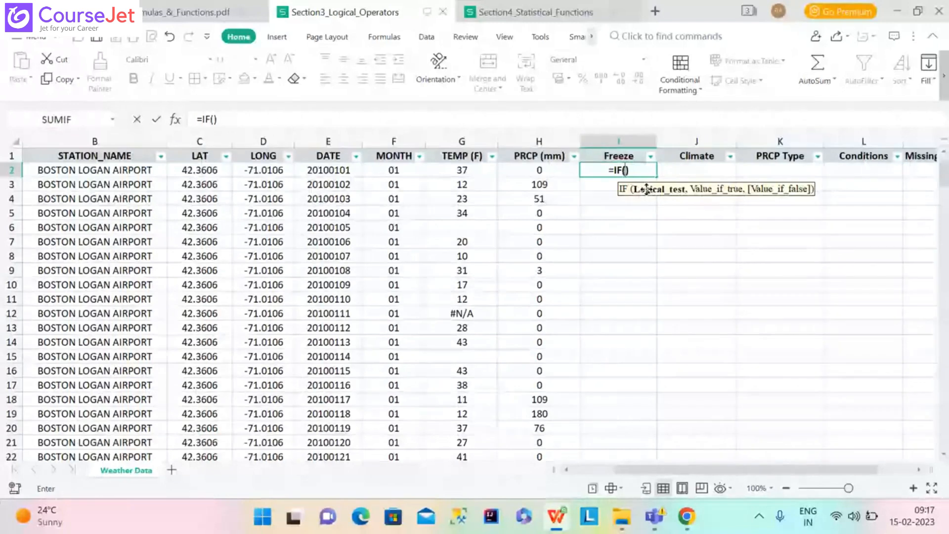
pyautogui.click(478, 171)
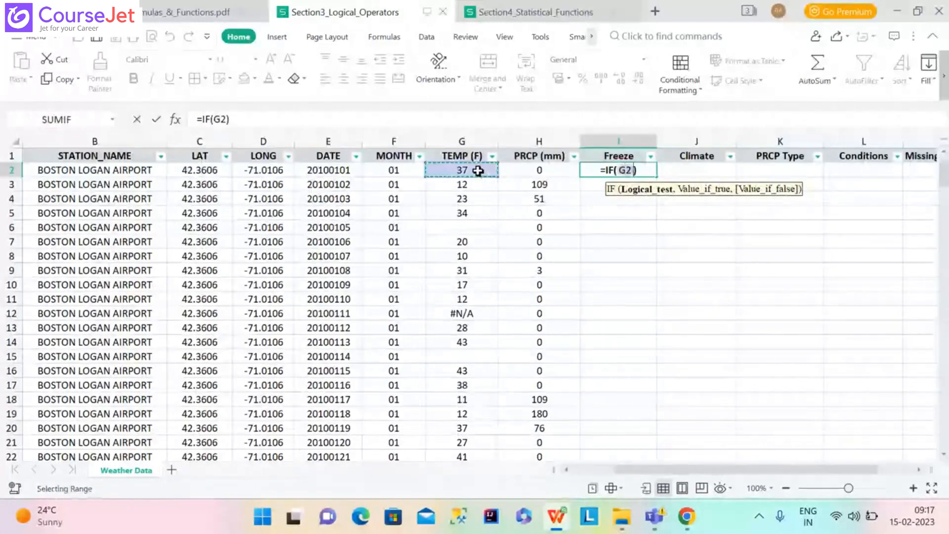
pyautogui.write('<32')
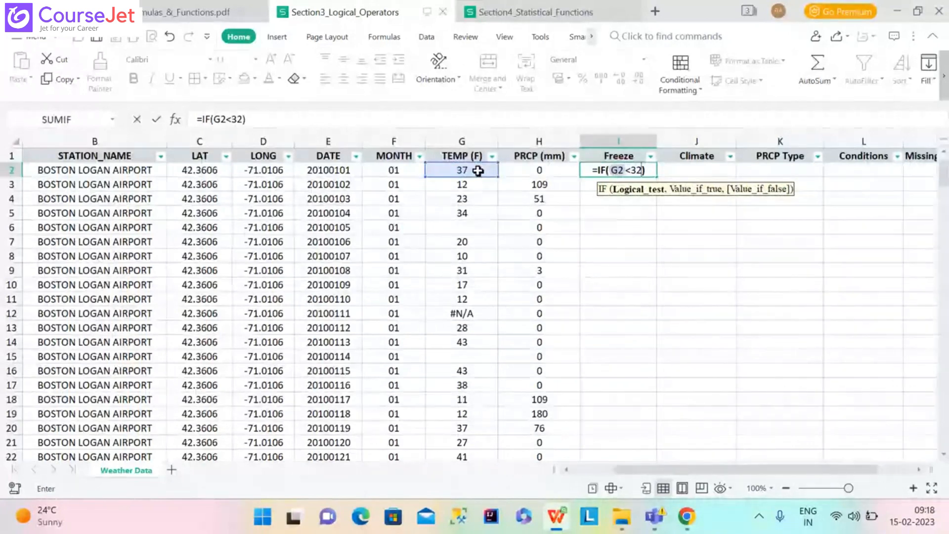
pyautogui.write(',')
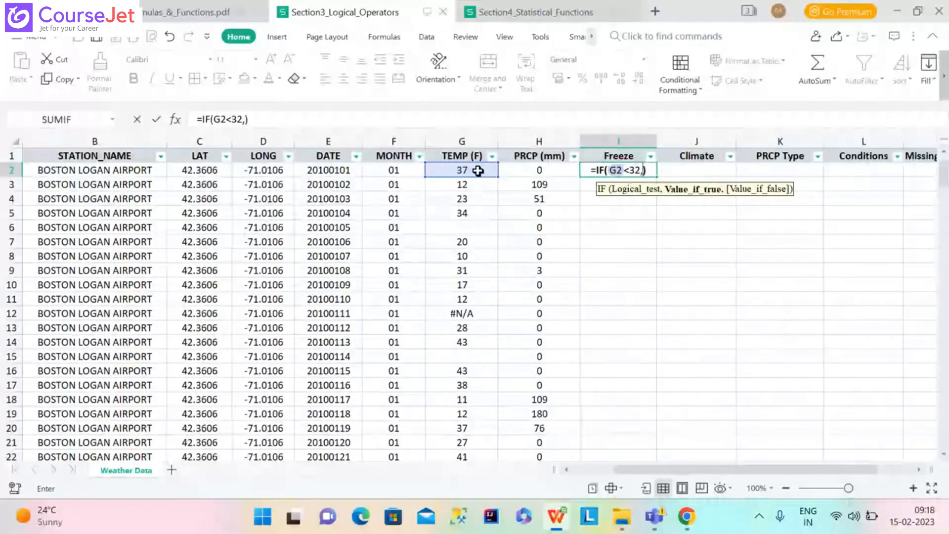
pyautogui.write('"col')
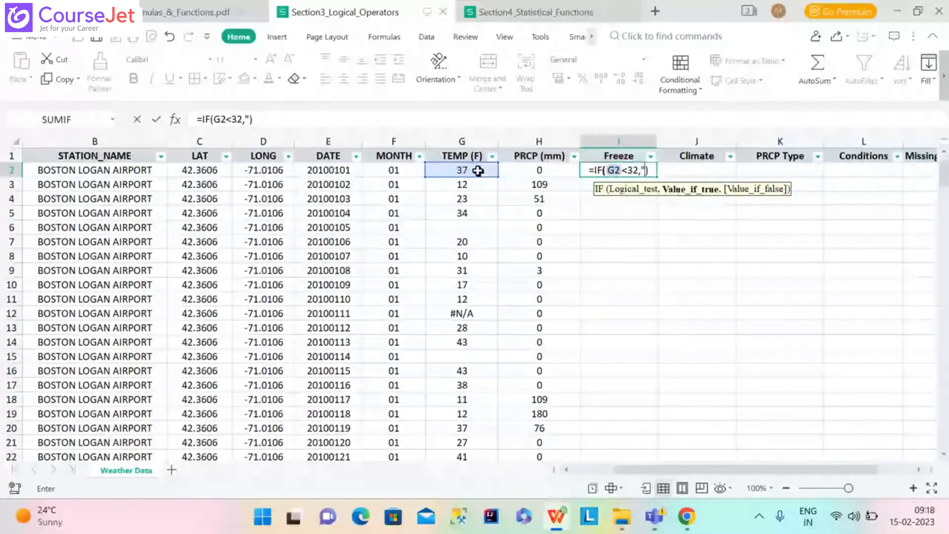
pyautogui.write('d')
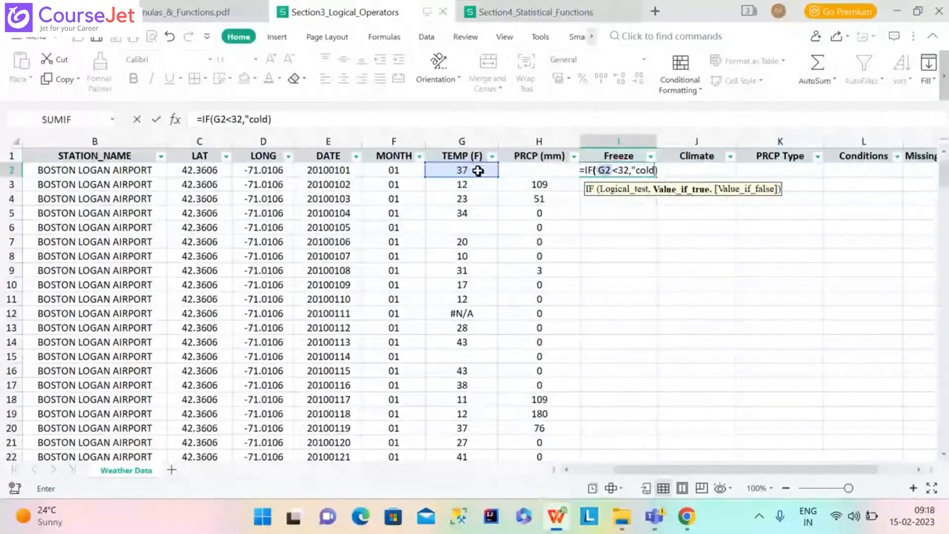
pyautogui.write('","')
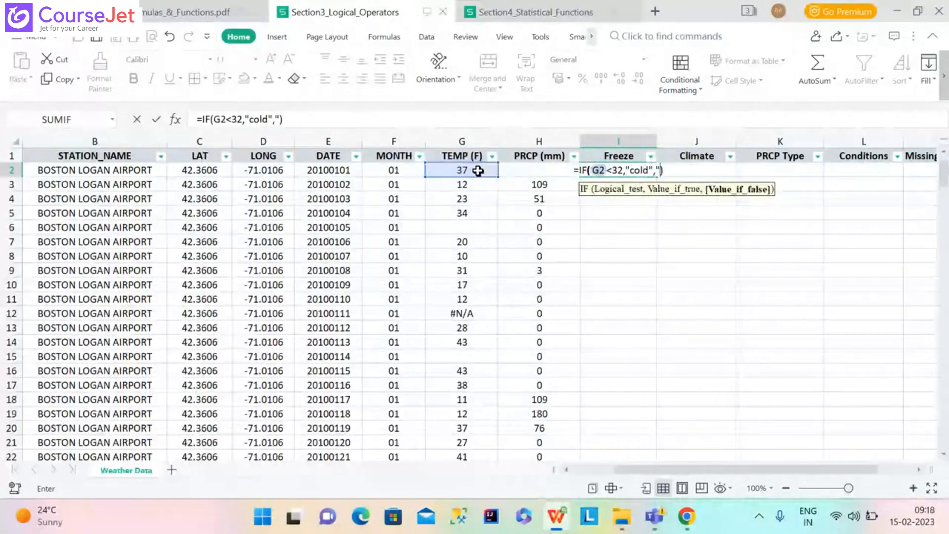
pyautogui.write('dry')
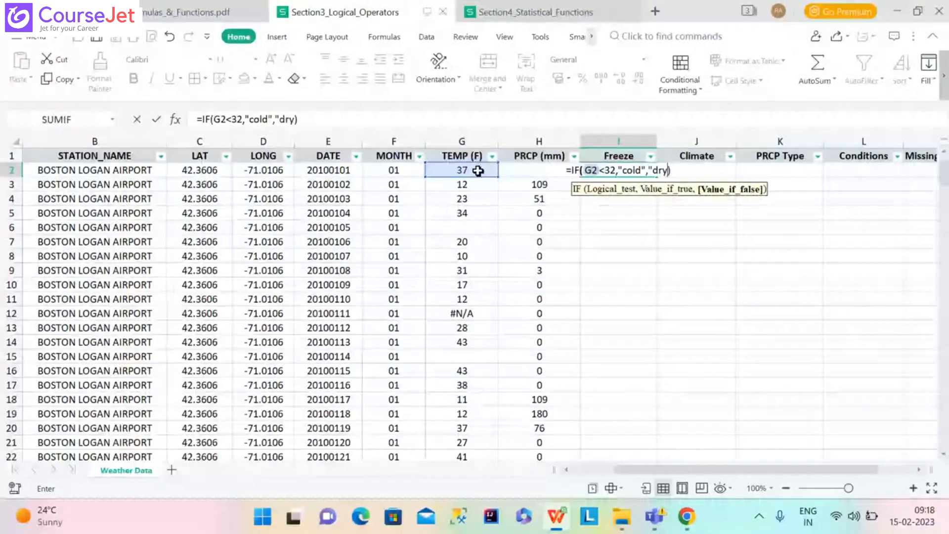
pyautogui.press('BackSpace')
pyautogui.press('BackSpace')
pyautogui.press('BackSpace')
pyautogui.press('BackSpace')
pyautogui.press('BackSpace')
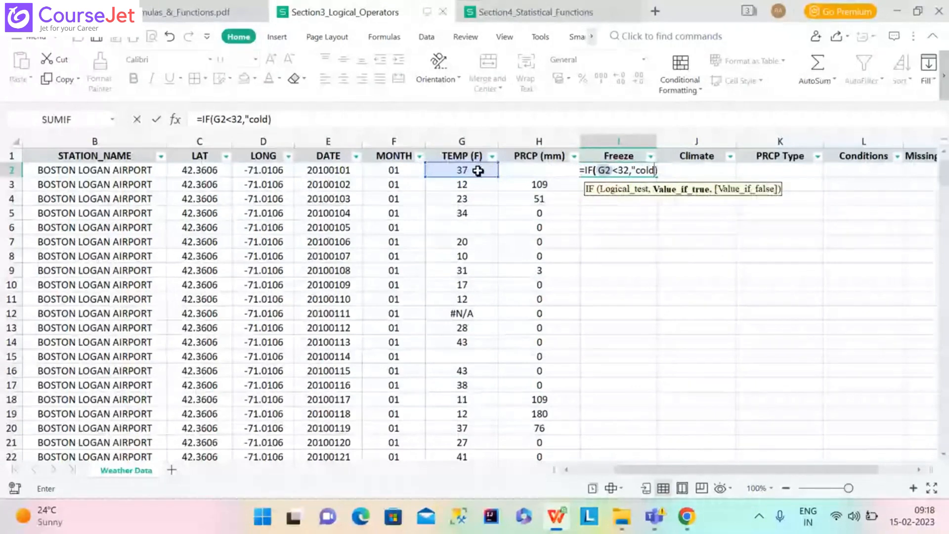
pyautogui.press('BackSpace')
pyautogui.press('BackSpace')
pyautogui.press('BackSpace')
pyautogui.press('BackSpace')
# - Complete the Freeze formula in I2 so it returns "yes" when true and "no" when false, and enter it
pyautogui.write('yes')
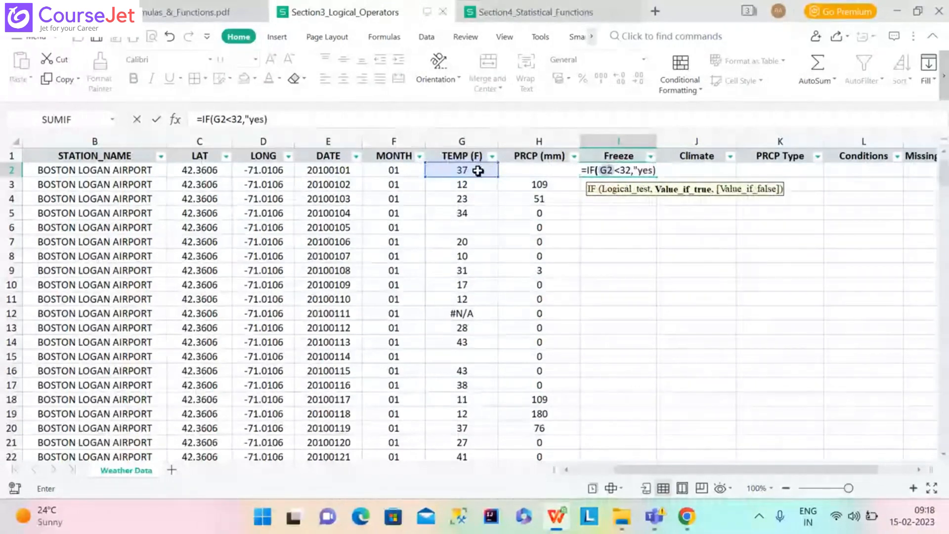
pyautogui.write('","')
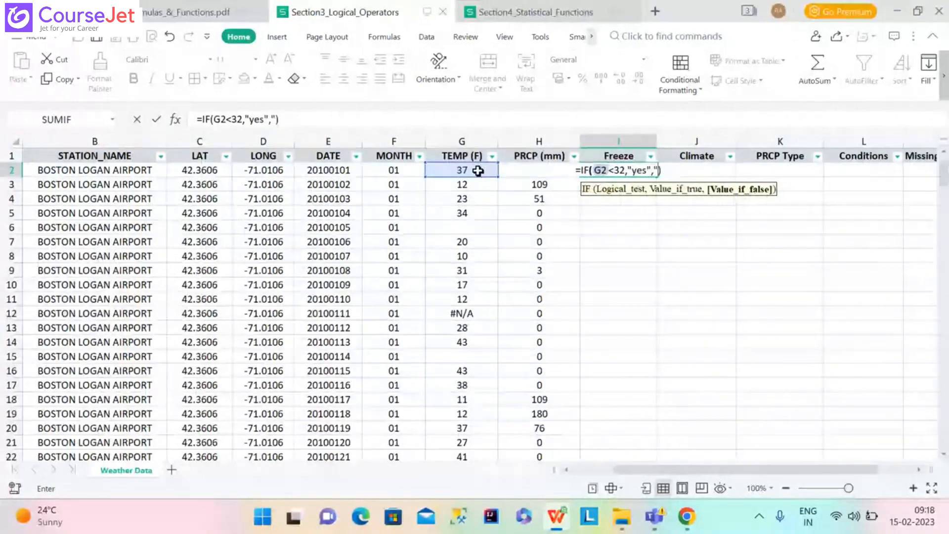
pyautogui.write('no"')
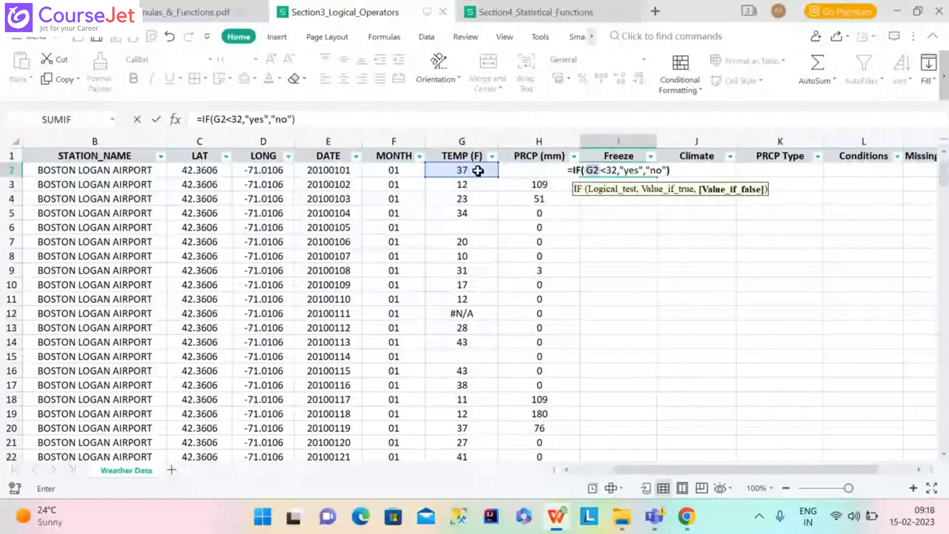
pyautogui.press('Return')
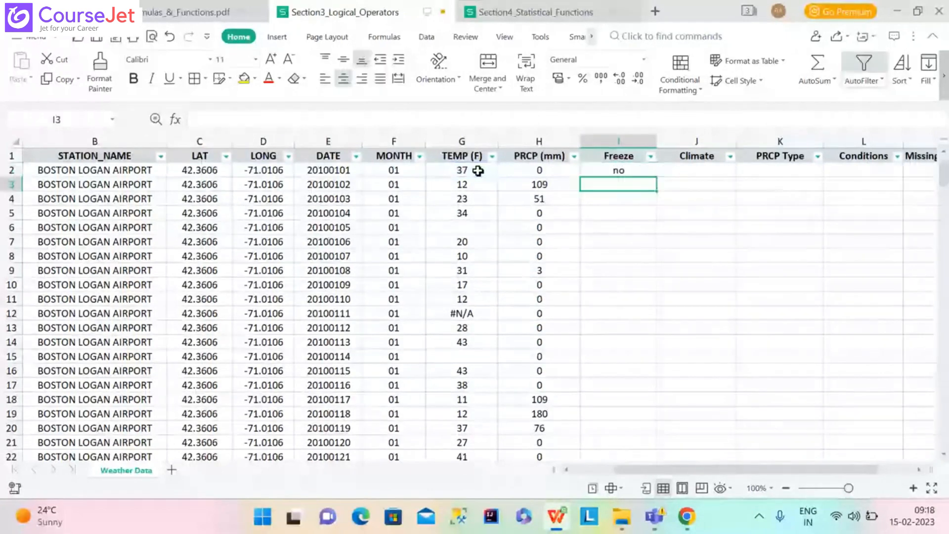
# - Fill the Freeze formula from I2 down the entire data column
pyautogui.click(636, 172)
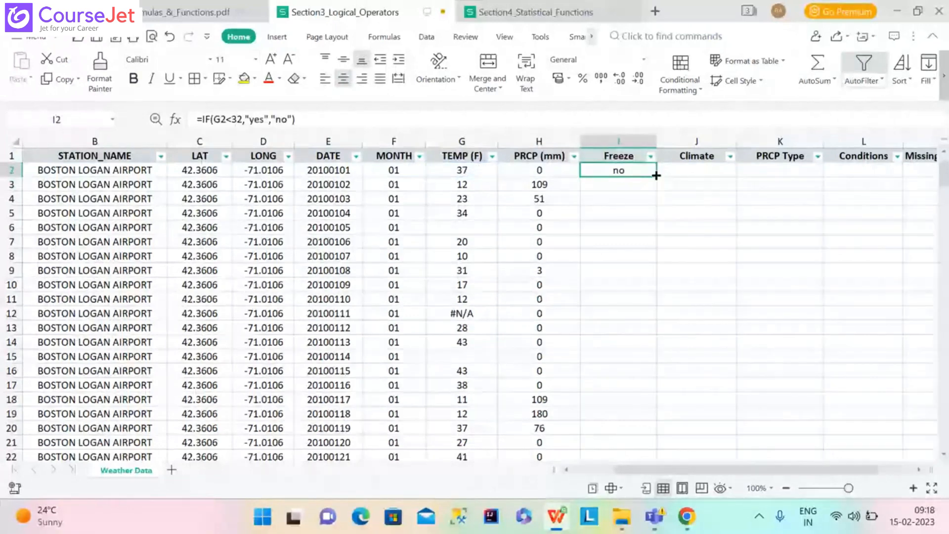
pyautogui.doubleClick(656, 175)
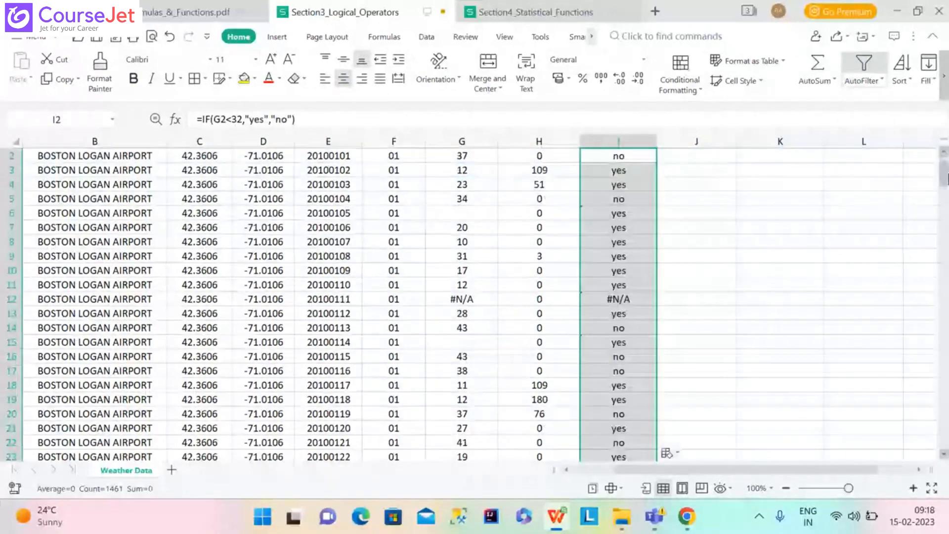
pyautogui.moveTo(944, 179); pyautogui.dragTo(932, 163)
# - Start an IF formula in the first Climate cell, J2, that returns "cold" when G2<40
pyautogui.click(681, 170)
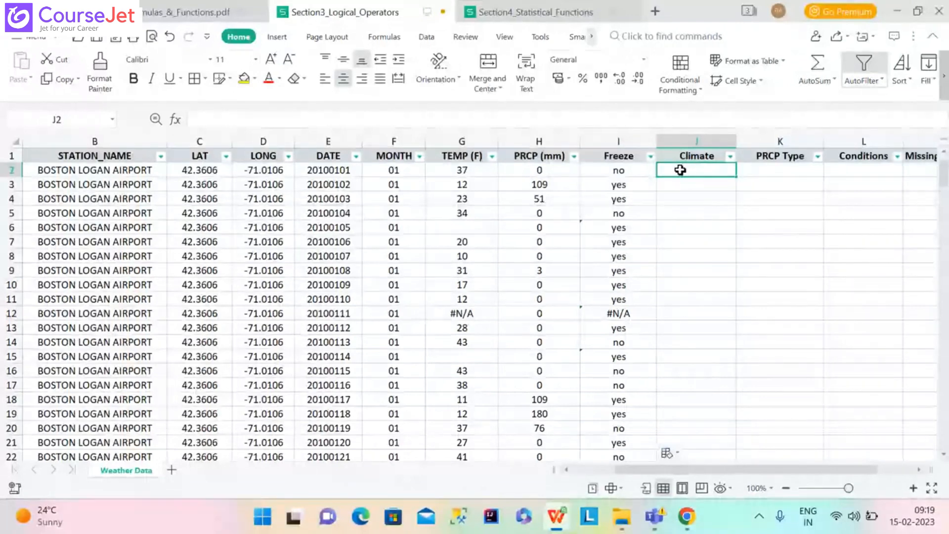
pyautogui.write('=if')
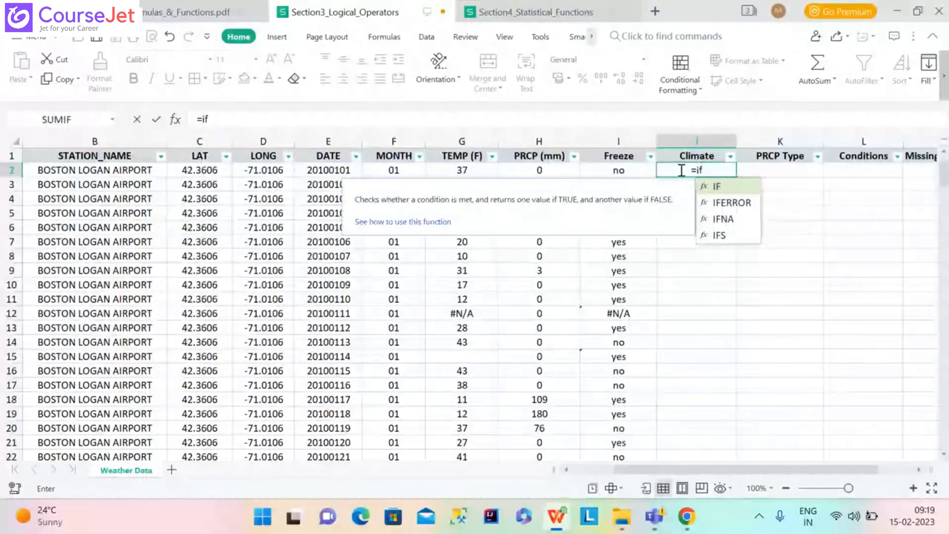
pyautogui.write('(')
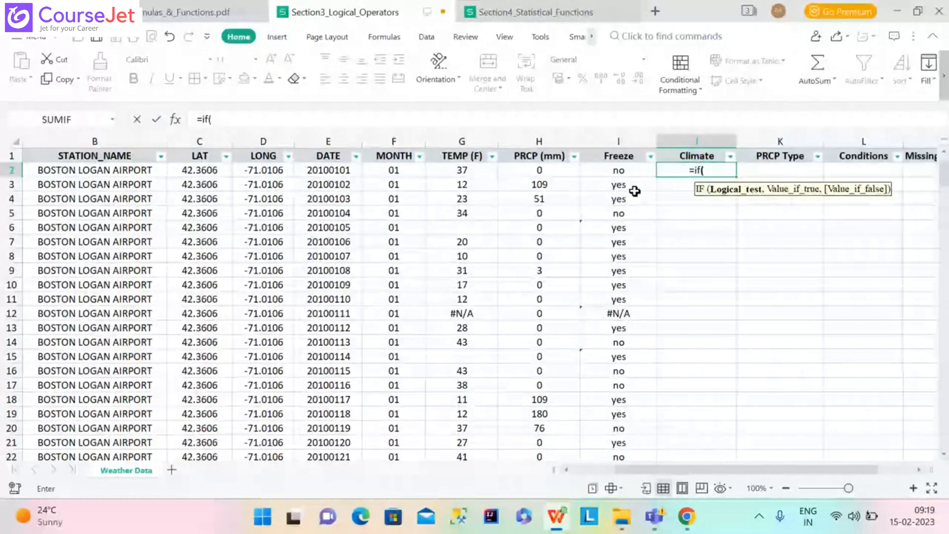
pyautogui.click(476, 170)
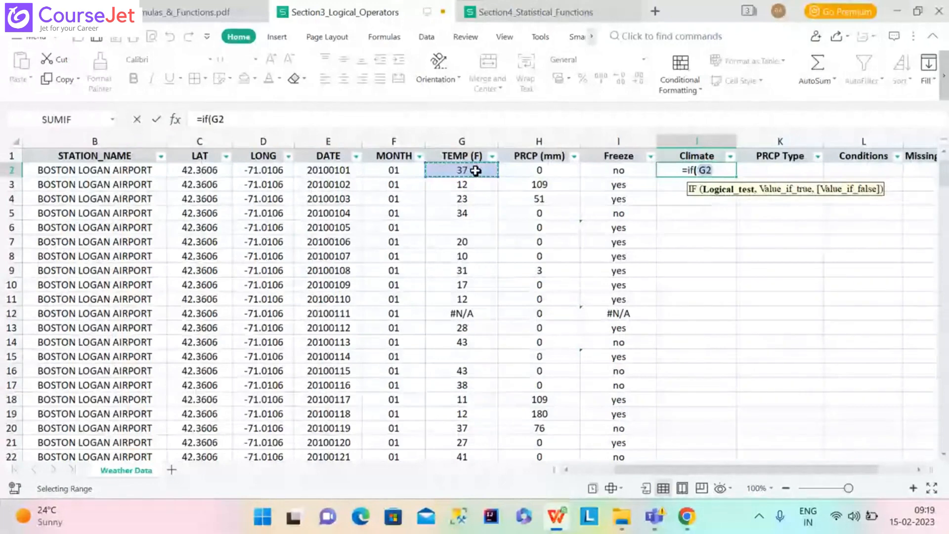
pyautogui.write('<40')
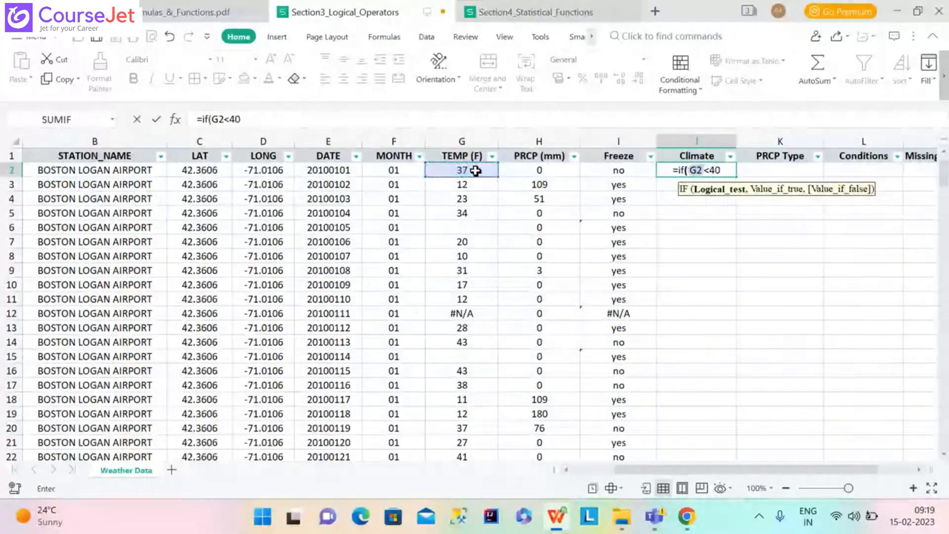
pyautogui.write(',"col')
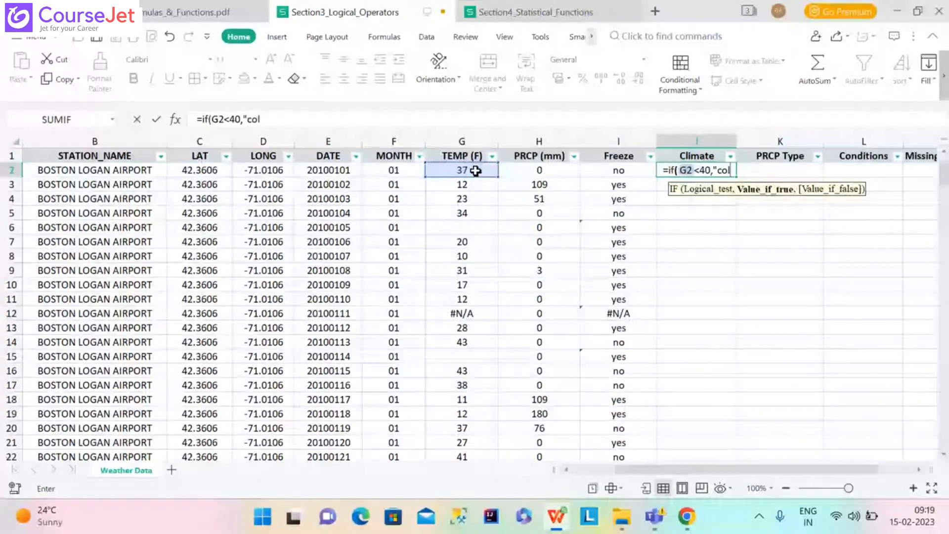
pyautogui.write('d"')
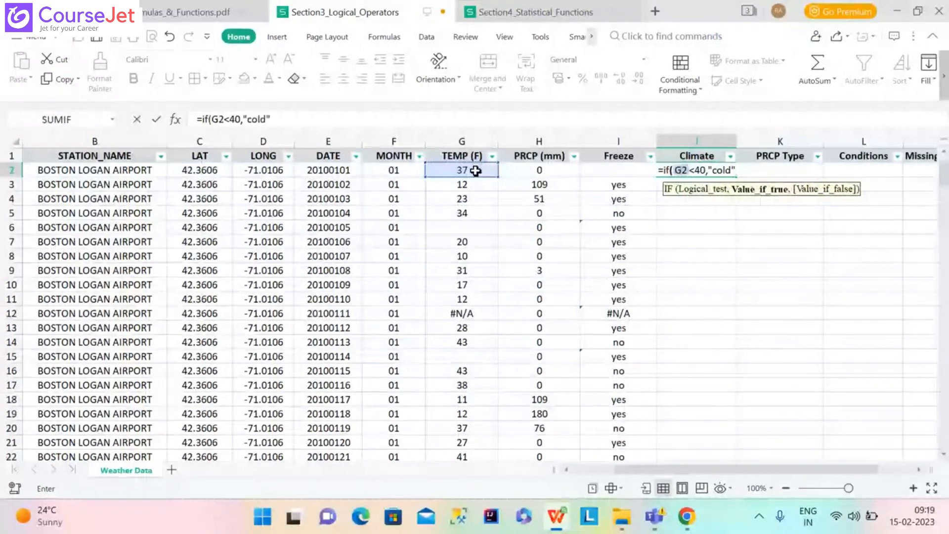
pyautogui.write(',')
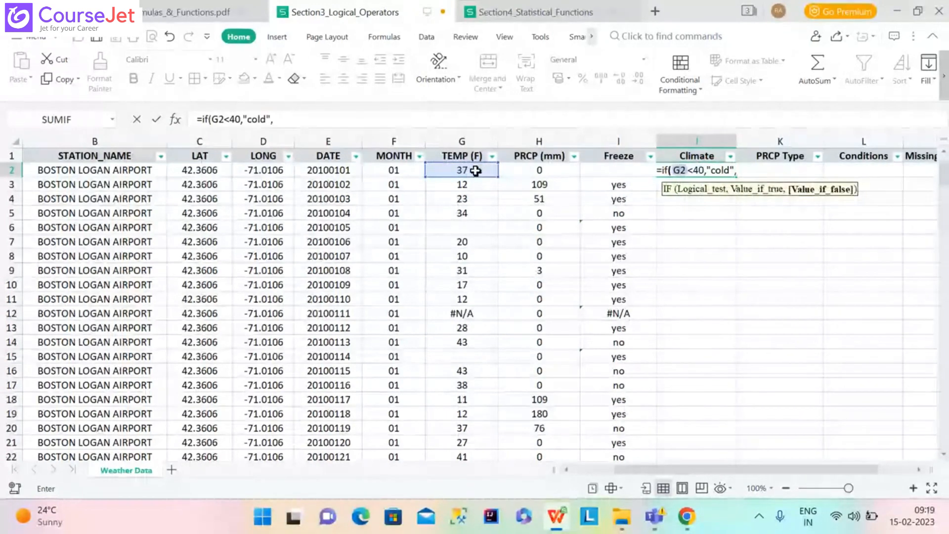
# - Nest a second IF as the false argument of the Climate formula, returning "hot" when G2>80
pyautogui.write('if(')
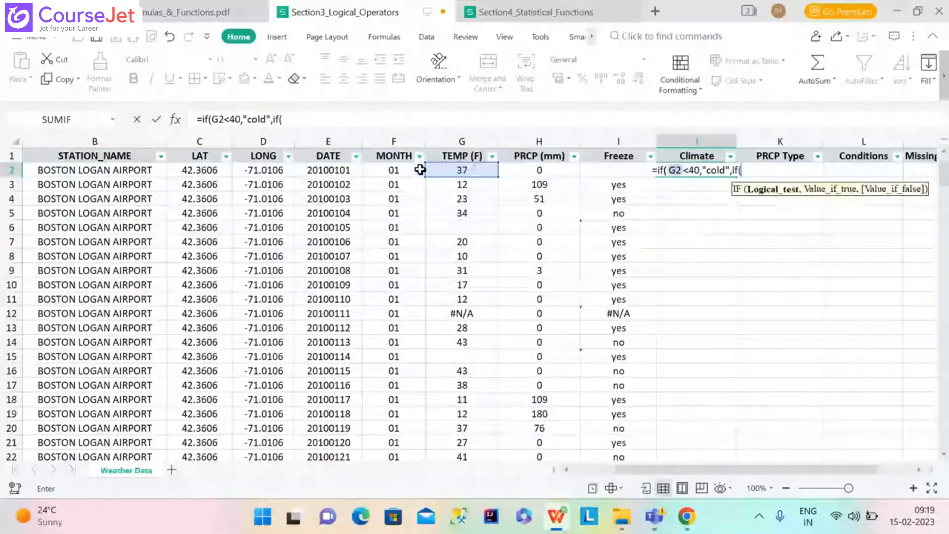
pyautogui.click(477, 169)
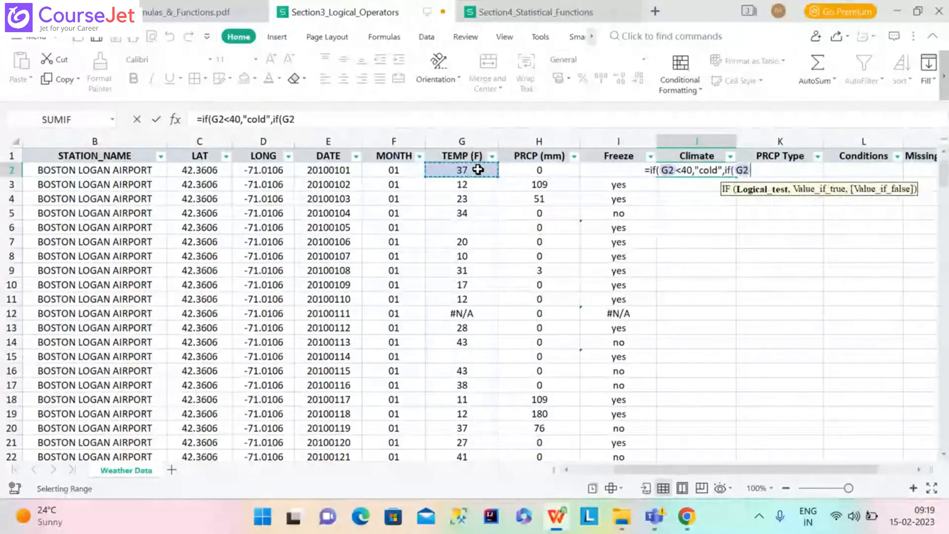
pyautogui.write('>80,')
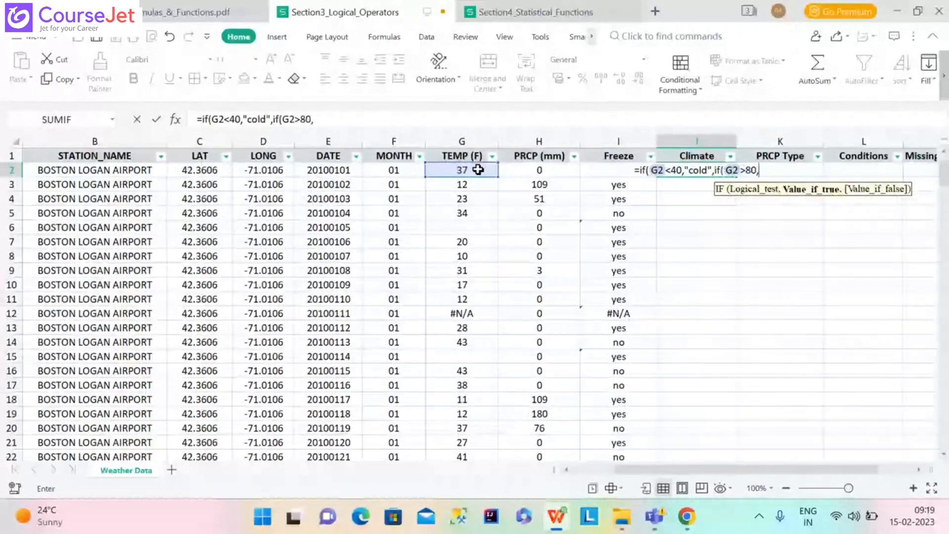
pyautogui.write('"hp')
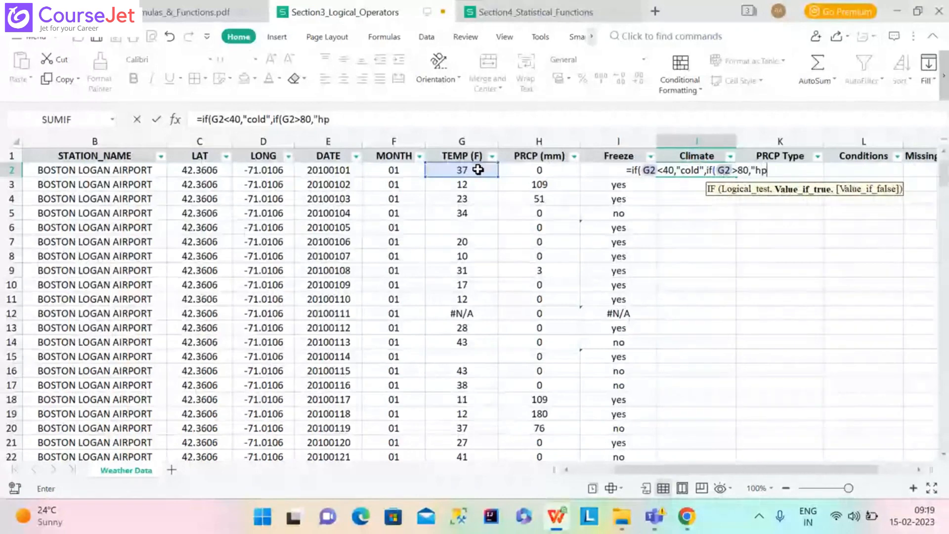
pyautogui.press('BackSpace')
pyautogui.write('o')
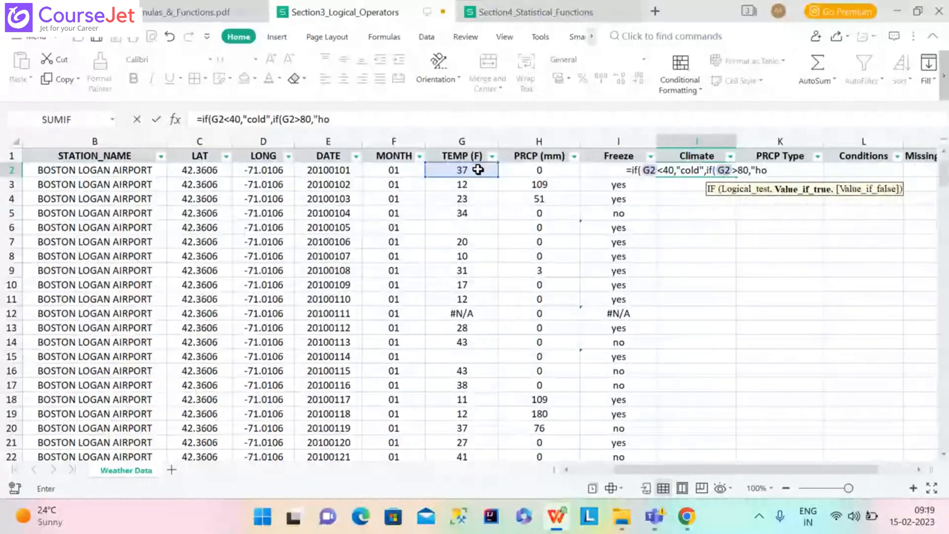
pyautogui.write('t"')
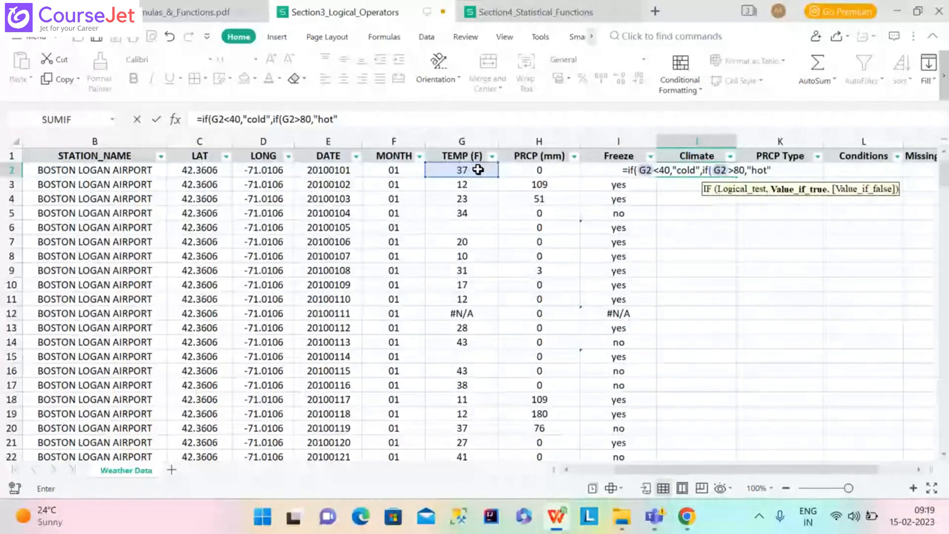
# - Complete the Climate formula in J2 with "mild" as the nested IF's false value, enter it and fill it down the entire data column
pyautogui.write(',')
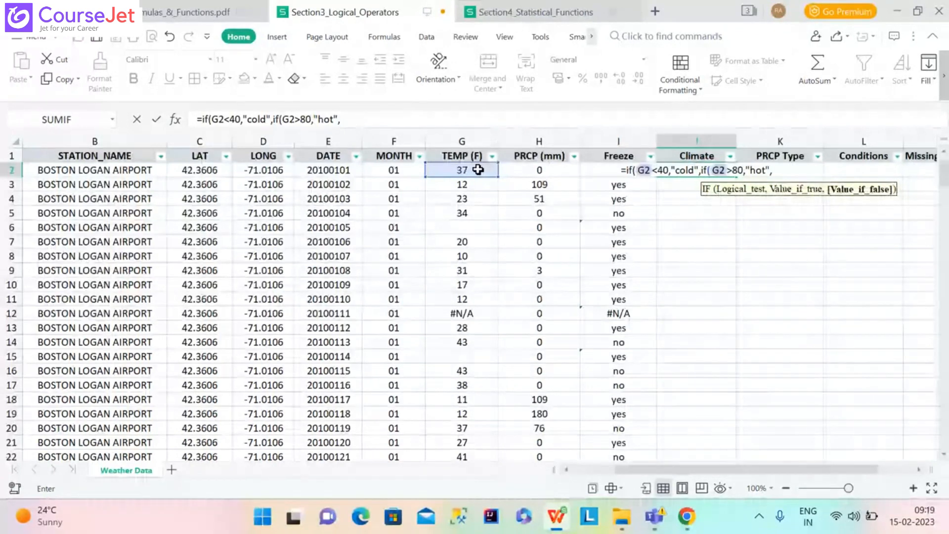
pyautogui.write('"')
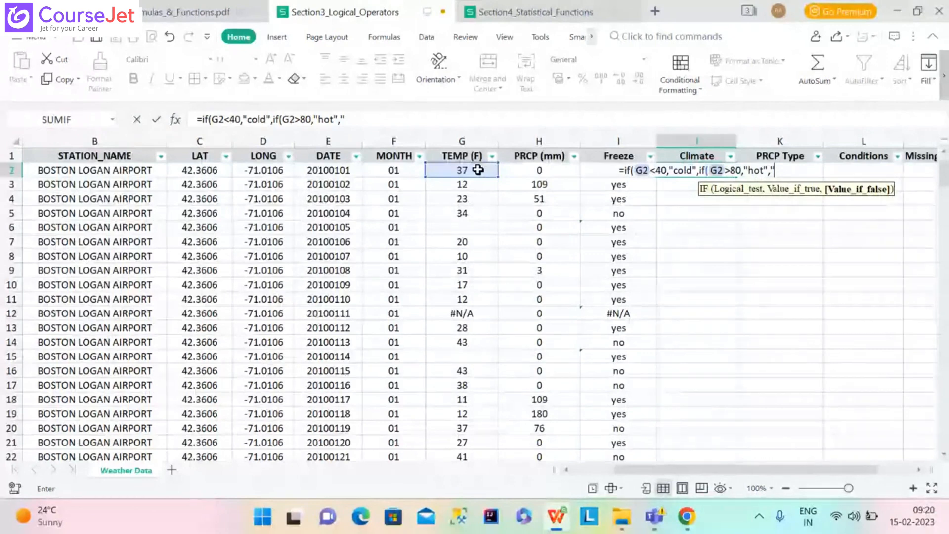
pyautogui.write('mil')
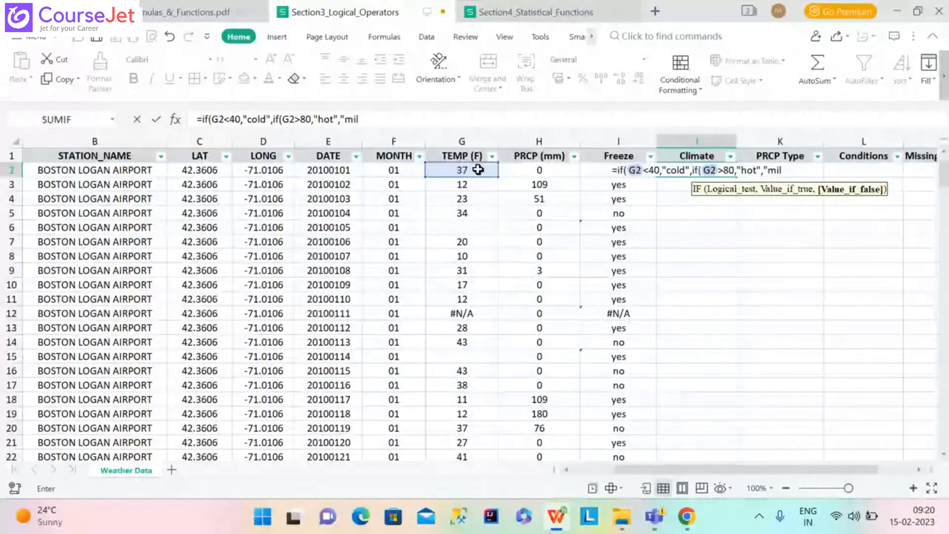
pyautogui.write('d")')
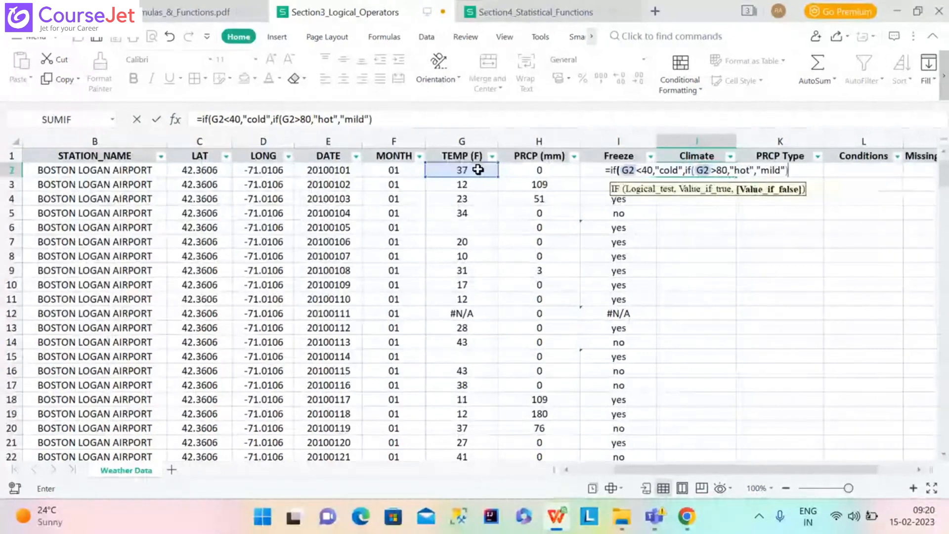
pyautogui.press('Return')
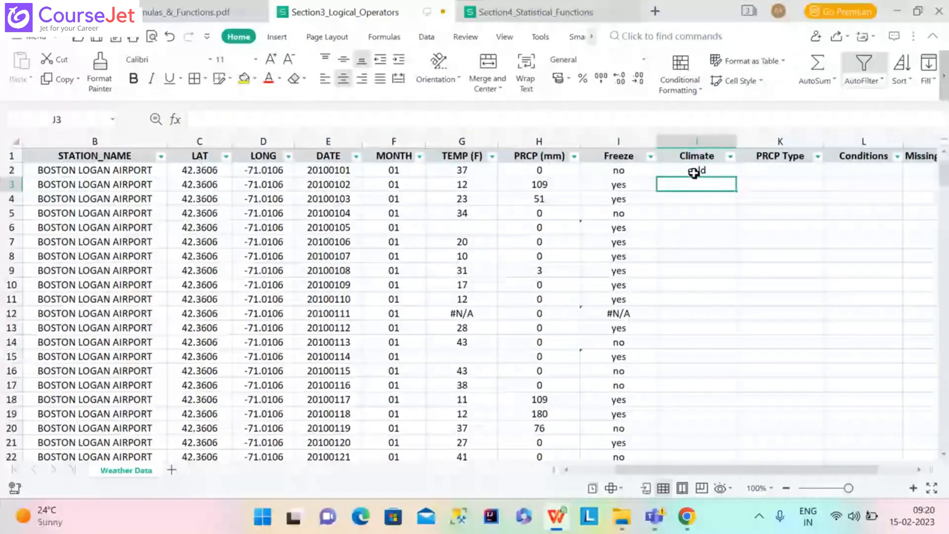
pyautogui.click(694, 172)
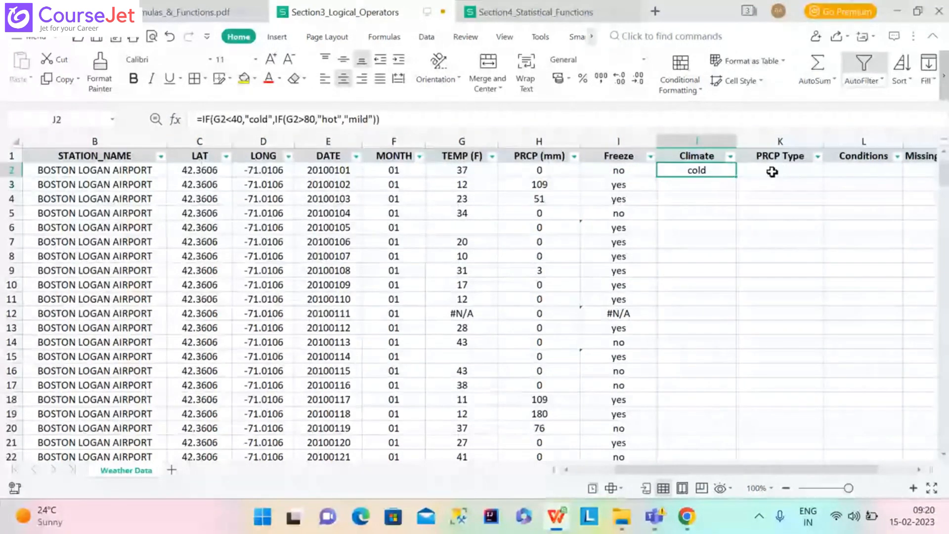
pyautogui.doubleClick(736, 177)
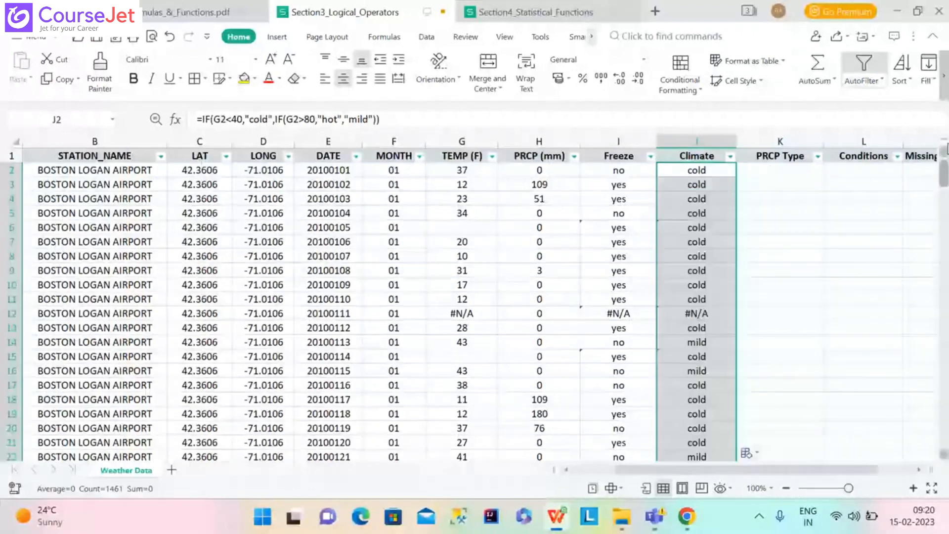
# - Start an IF formula with a nested AND in the first PRCP Type cell, K2, with I2="yes" as its first condition
pyautogui.click(808, 171)
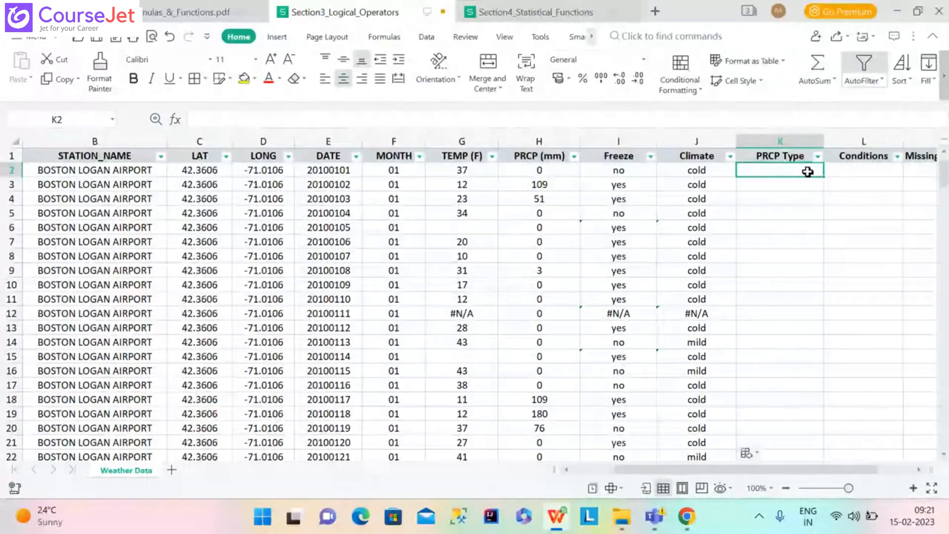
pyautogui.write('=if')
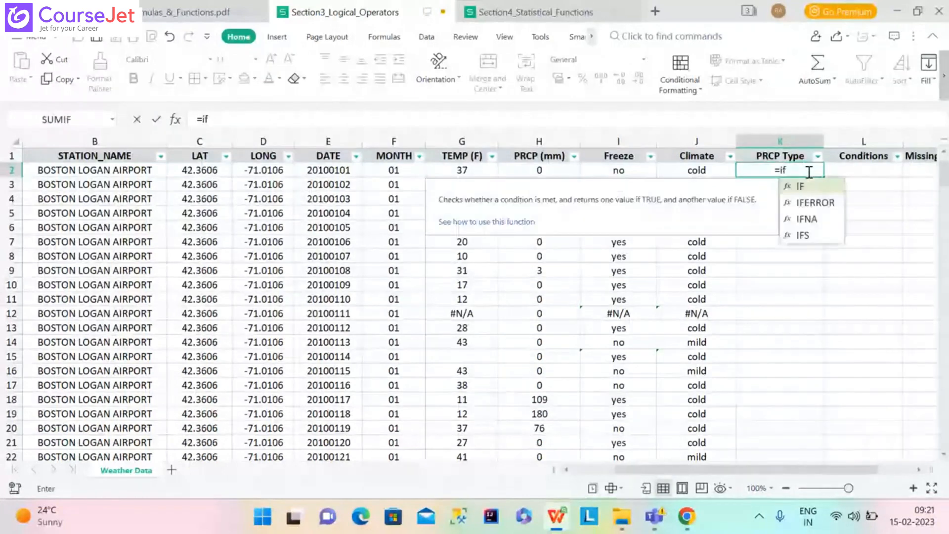
pyautogui.write('(a')
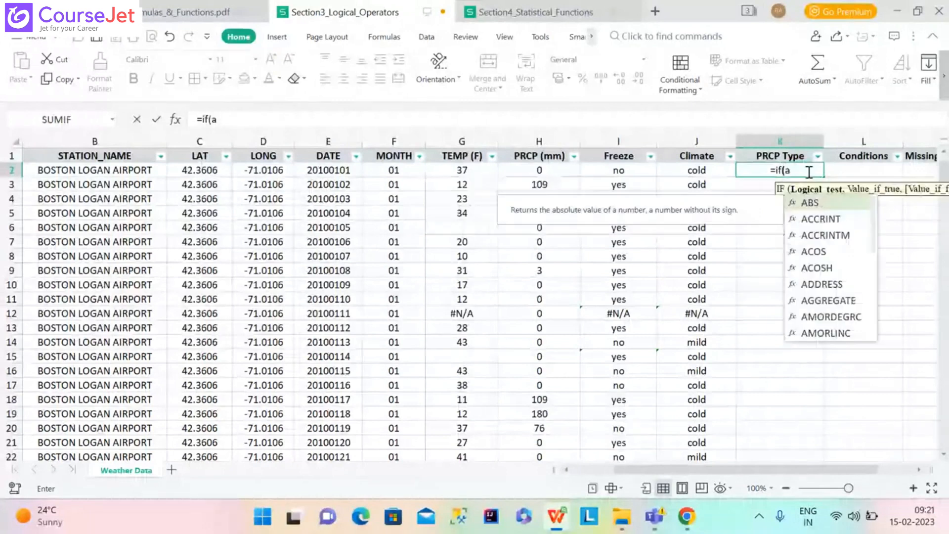
pyautogui.write('nd(')
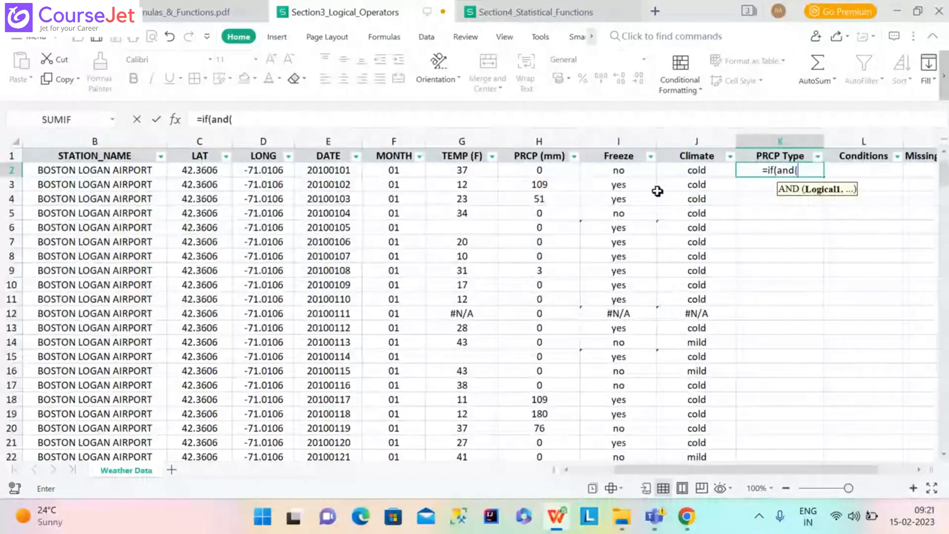
pyautogui.click(627, 171)
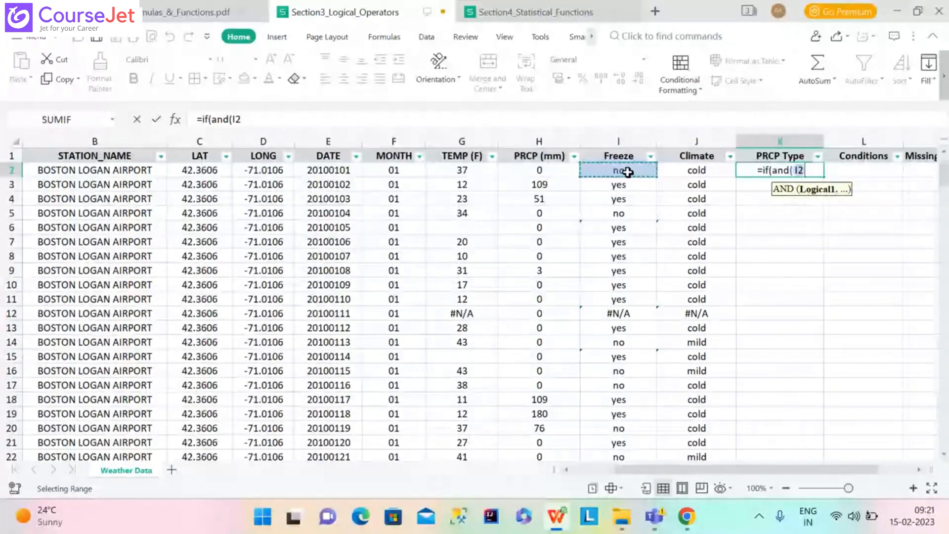
pyautogui.write('=')
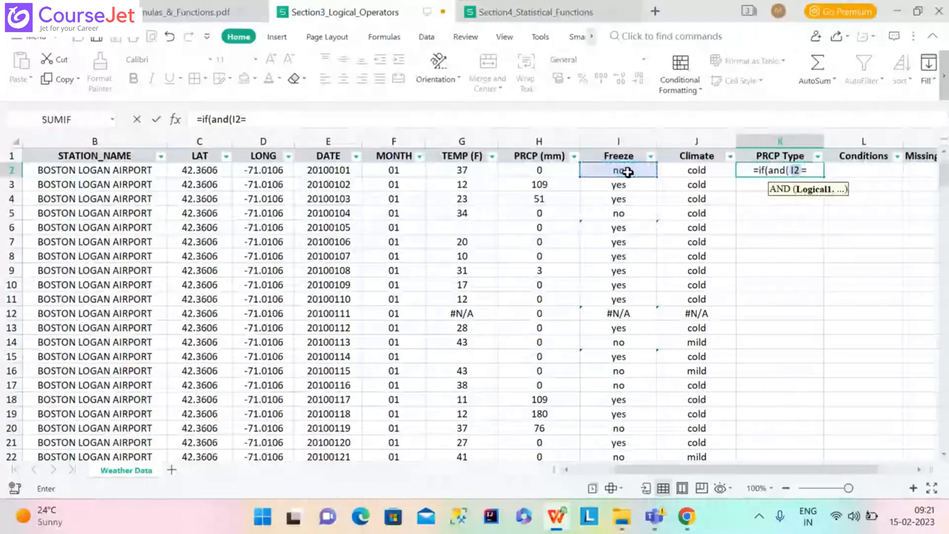
pyautogui.write('"yes"')
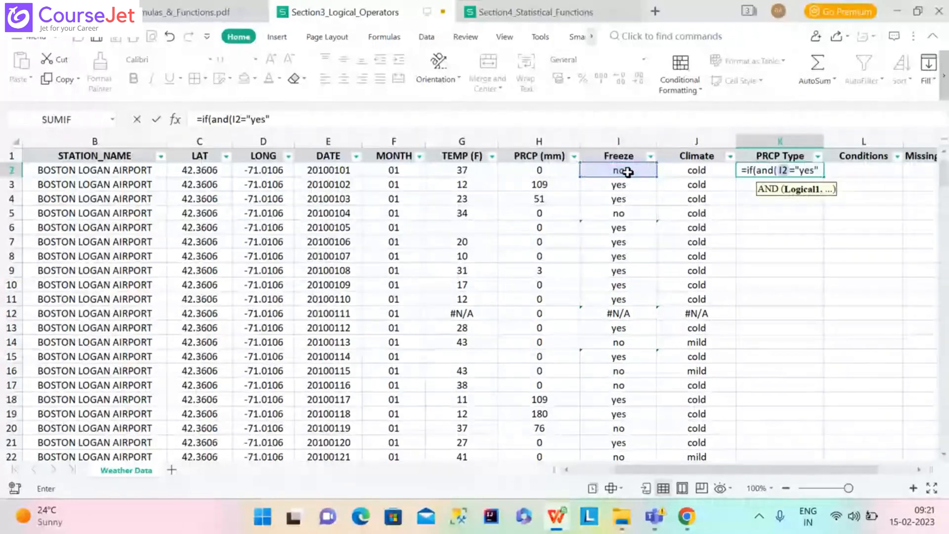
# - Add H2>0 as the AND's second condition in the K2 formula and return "Snow" when both are true
pyautogui.write(',H')
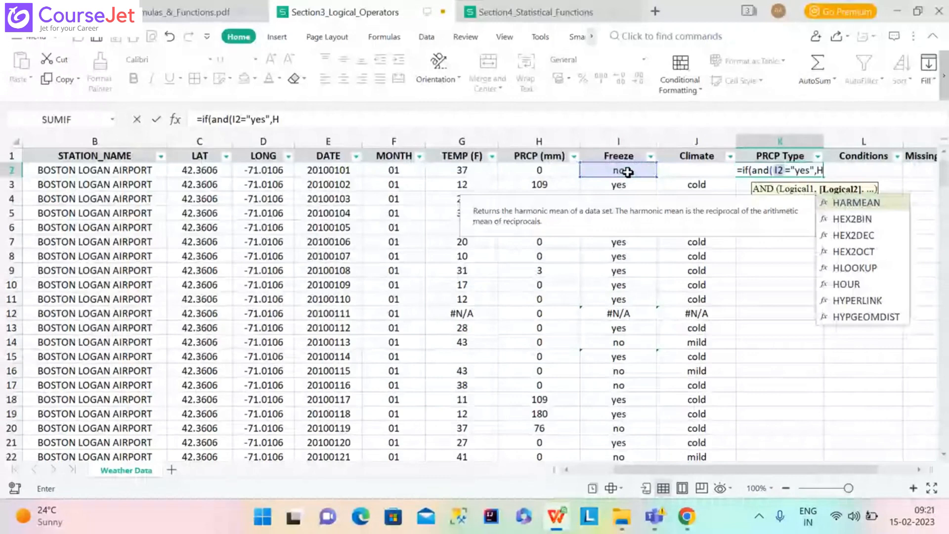
pyautogui.press('BackSpace')
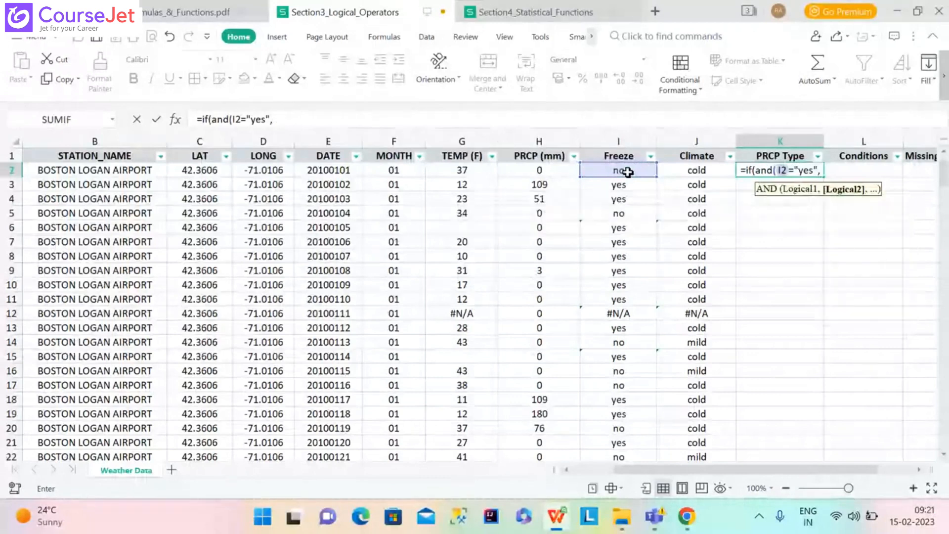
pyautogui.click(547, 170)
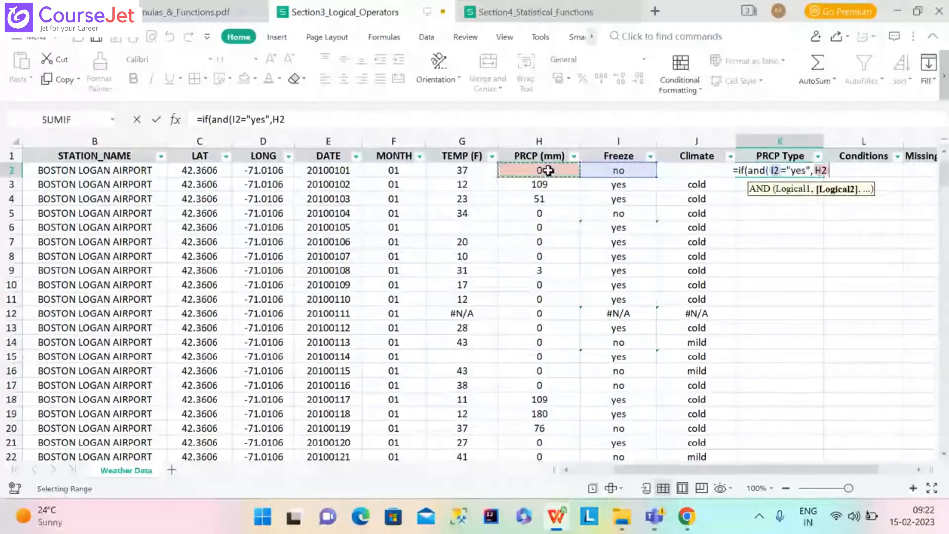
pyautogui.write('>0')
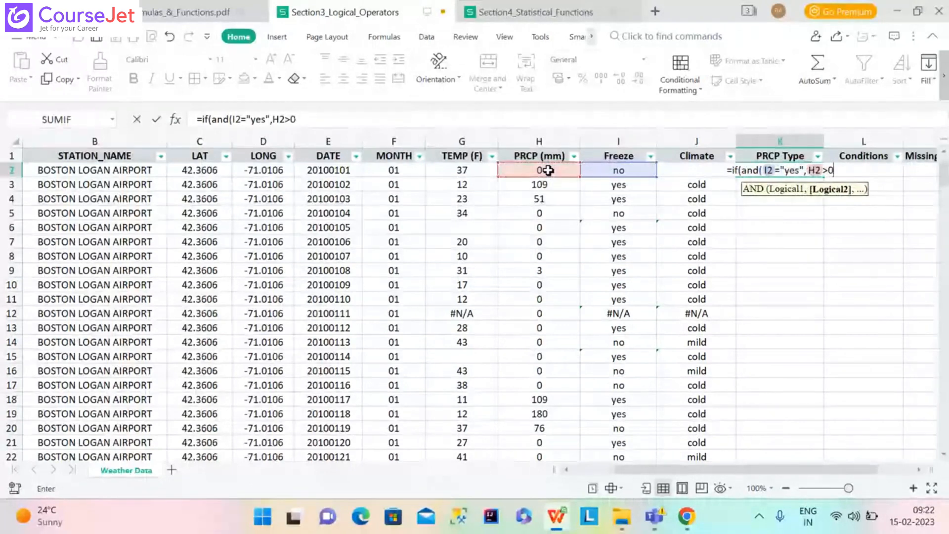
pyautogui.write(')')
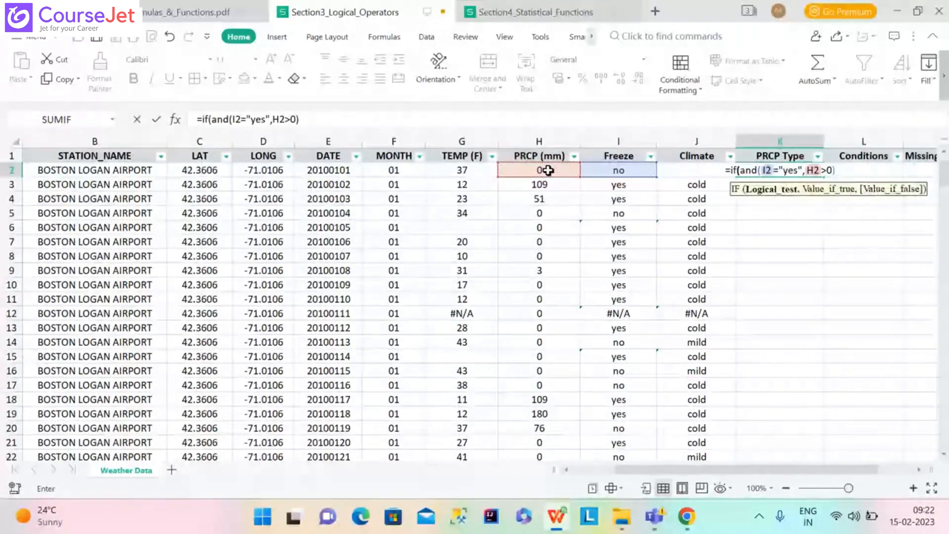
pyautogui.write(',')
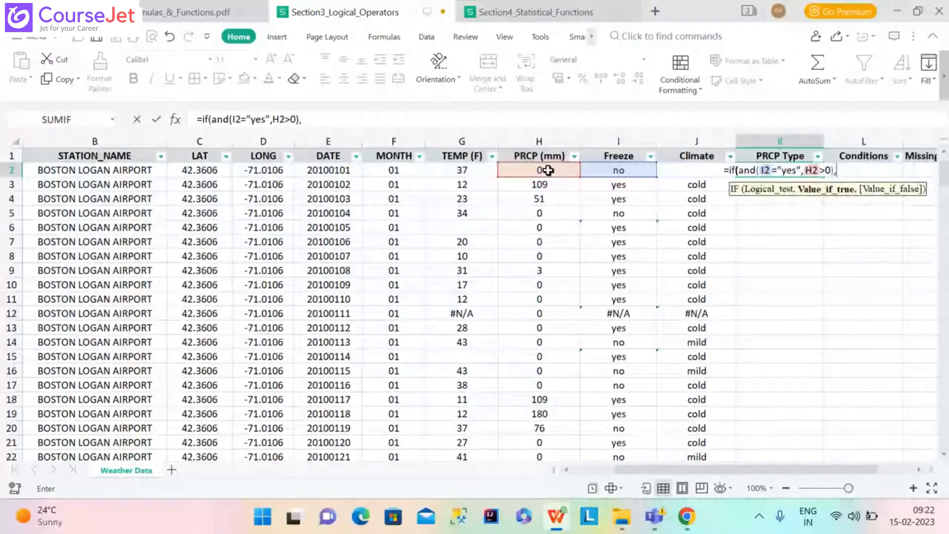
pyautogui.write('"S')
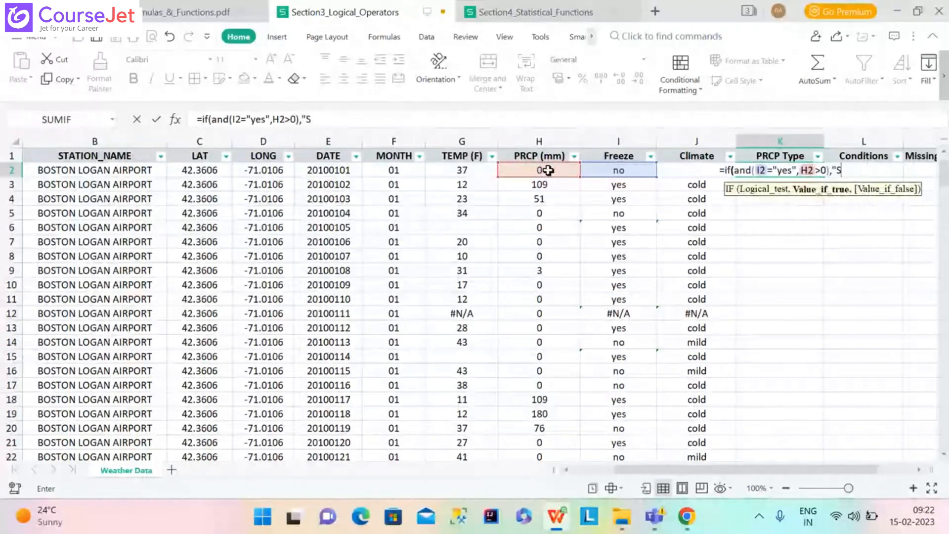
pyautogui.write('now')
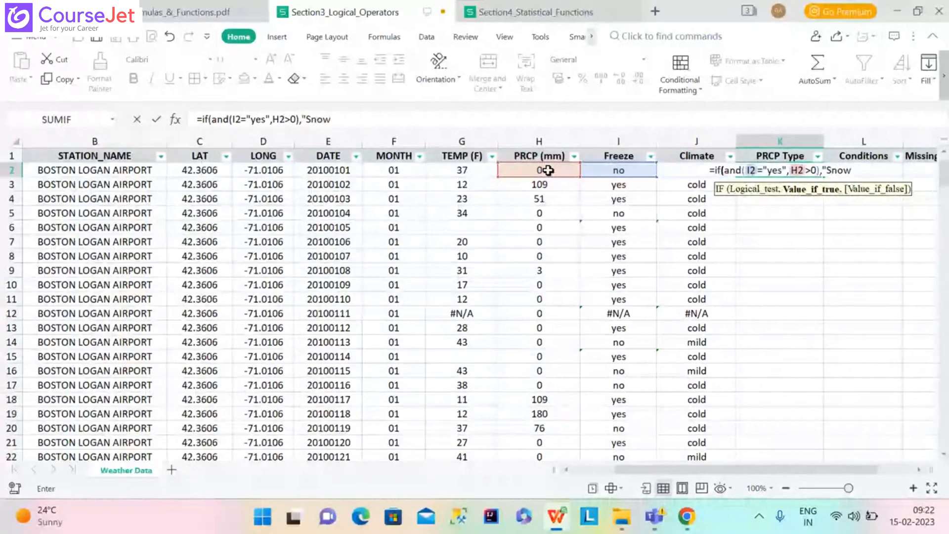
pyautogui.write('",')
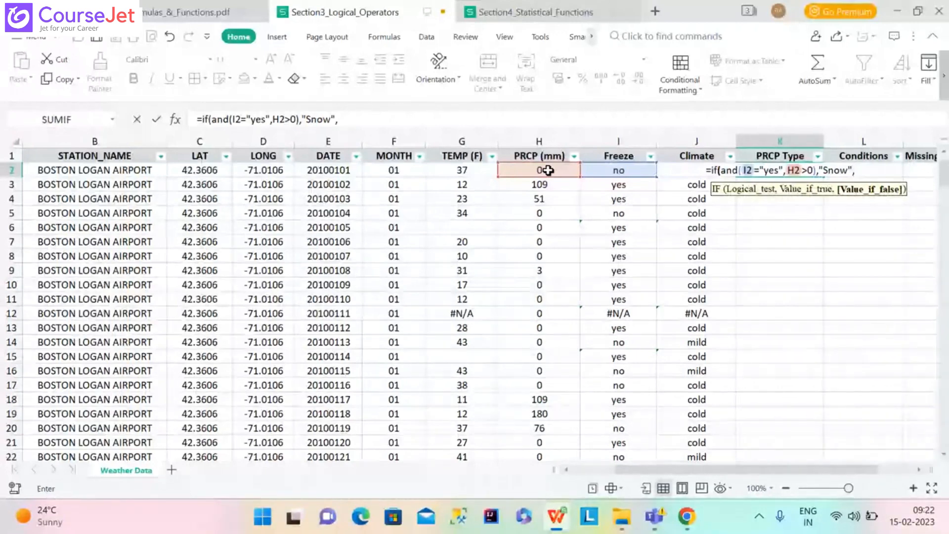
# - Nest a second IF with AND as the false argument of the PRCP Type formula, with I2="no" as its first condition
pyautogui.write('i')
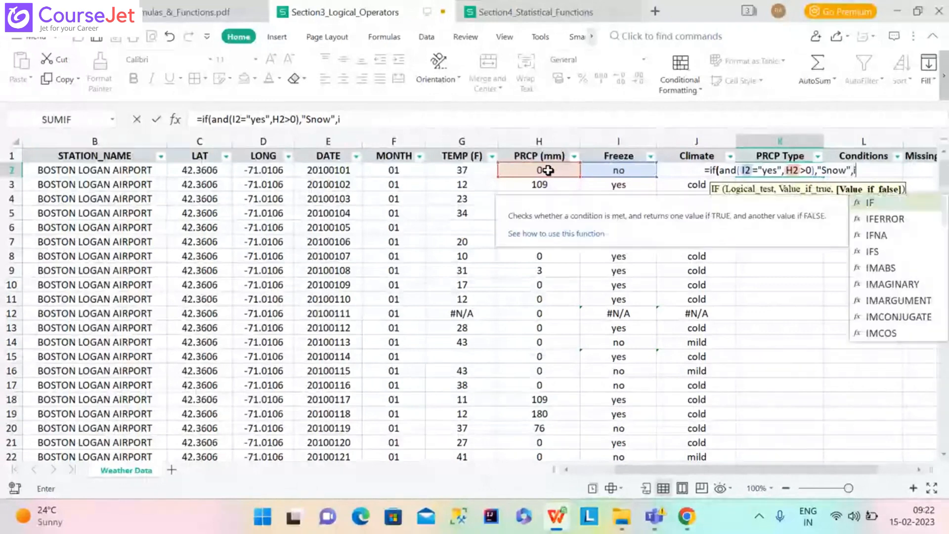
pyautogui.write('f')
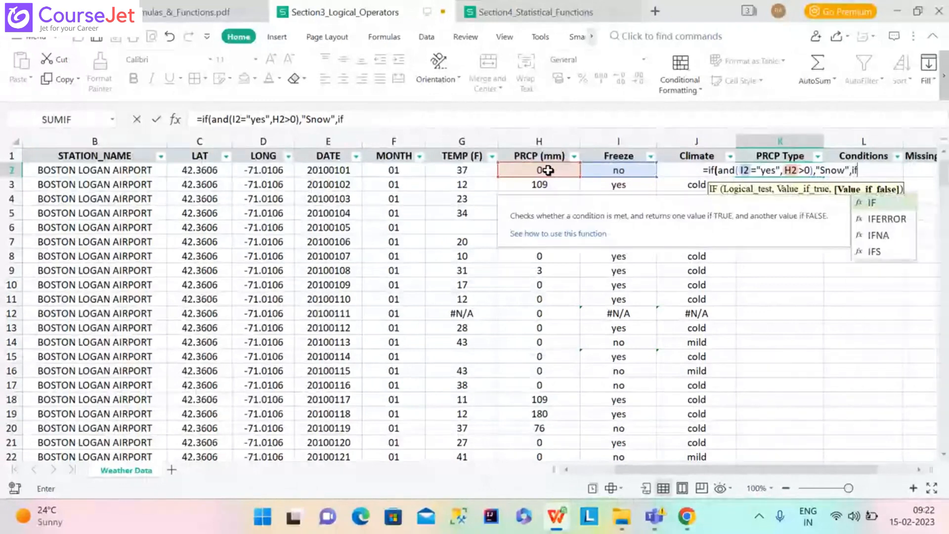
pyautogui.write('(and')
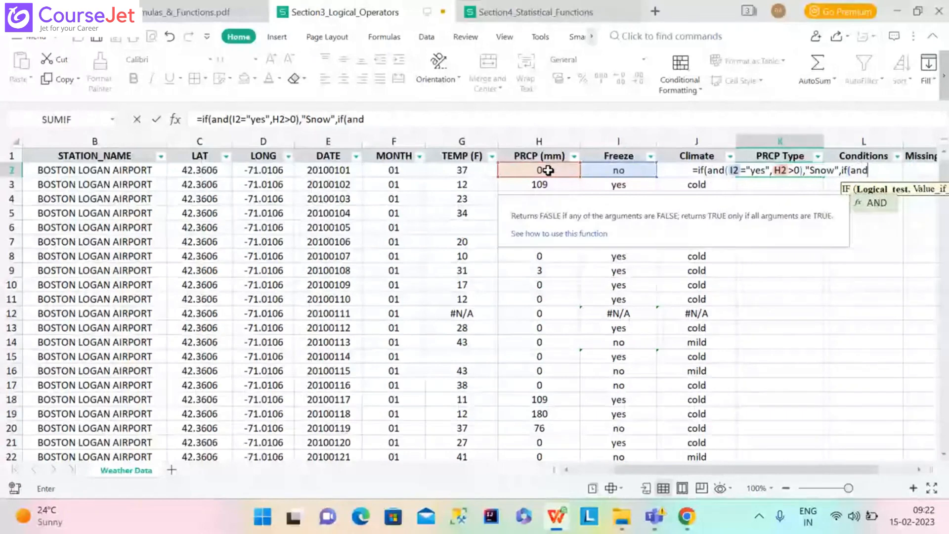
pyautogui.write('(')
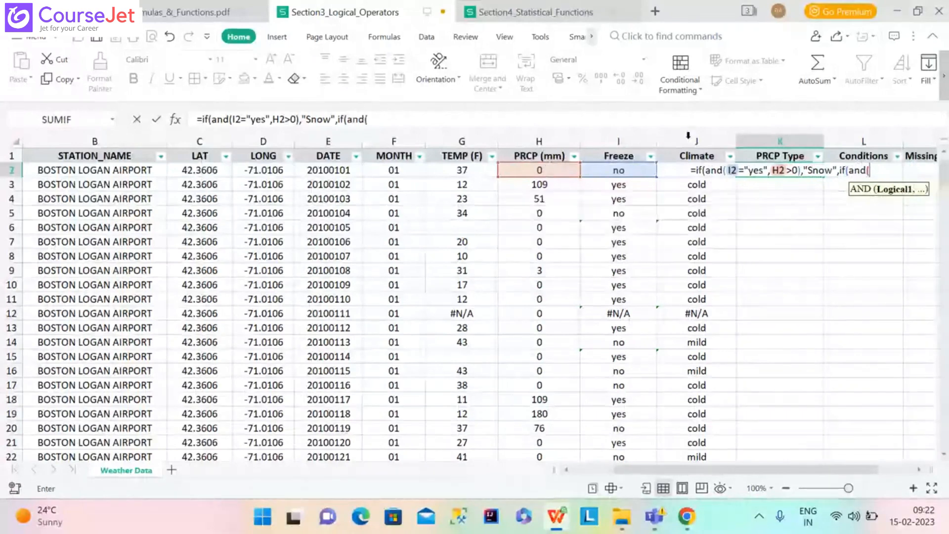
pyautogui.click(614, 173)
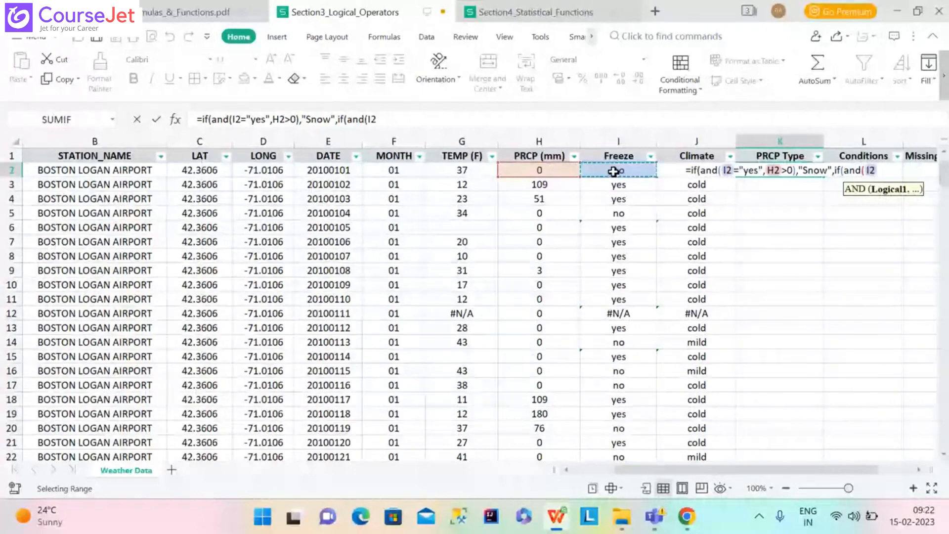
pyautogui.write('="no"')
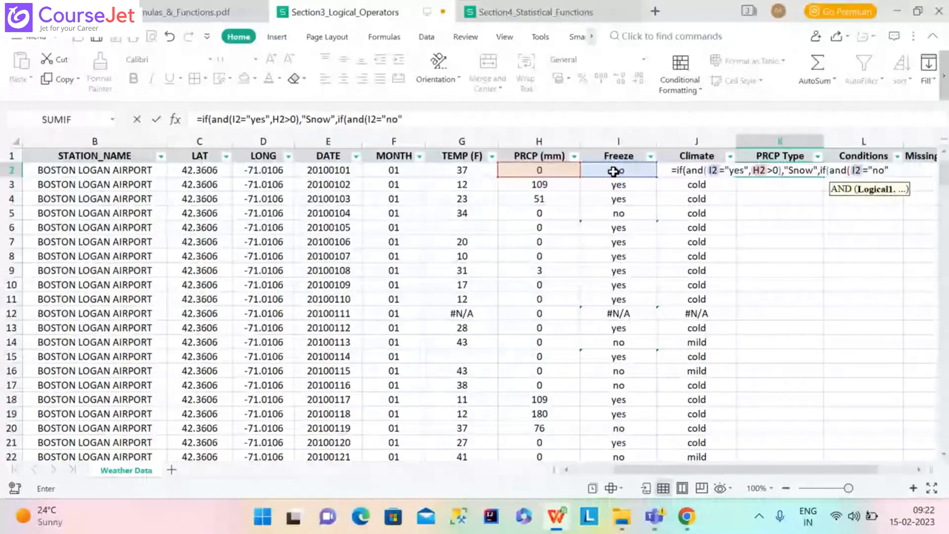
pyautogui.write(',')
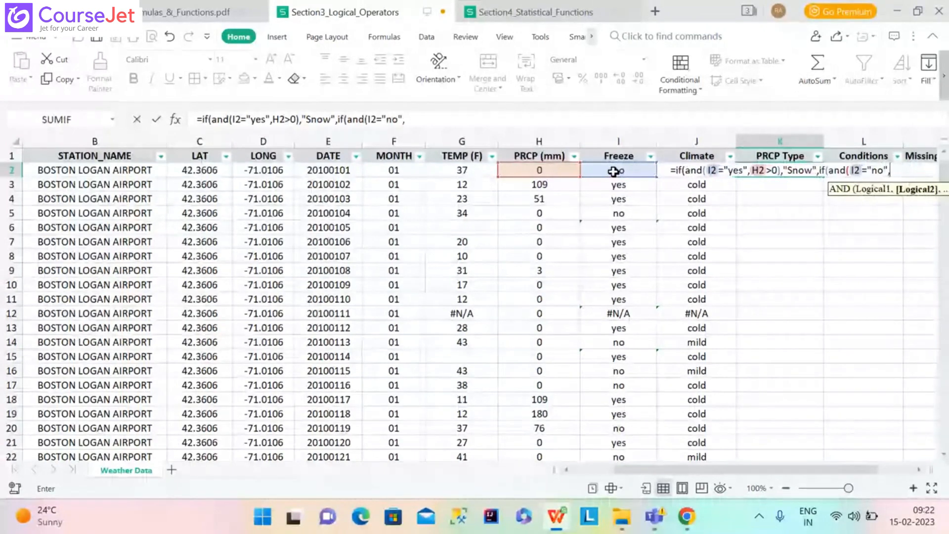
# - Add H2>0 as the nested AND's second condition and return "Rain" when both are true
pyautogui.click(562, 171)
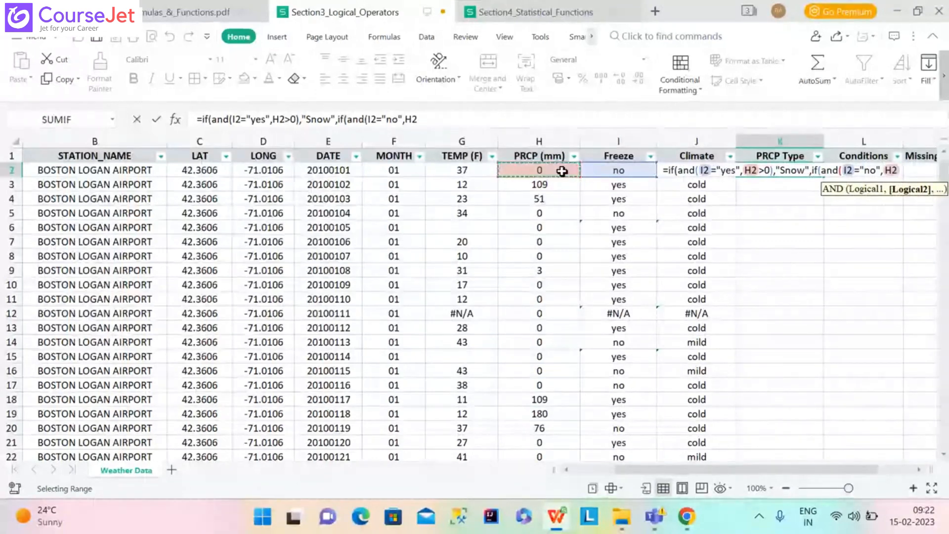
pyautogui.write('>0')
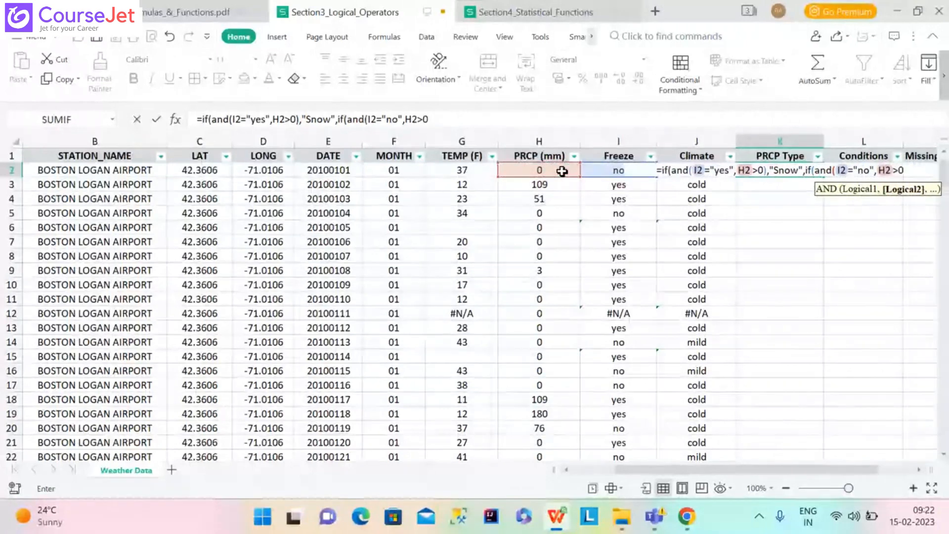
pyautogui.write(')')
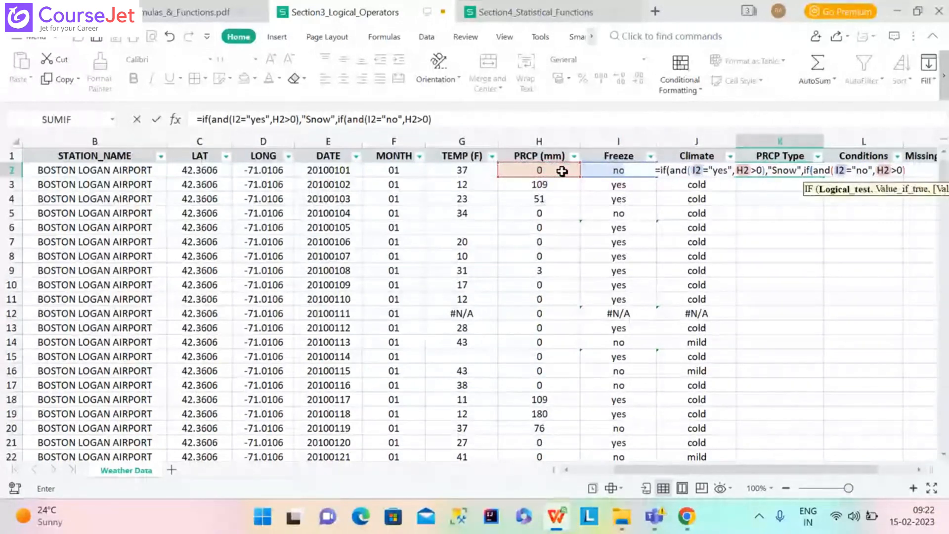
pyautogui.write(',"Rain')
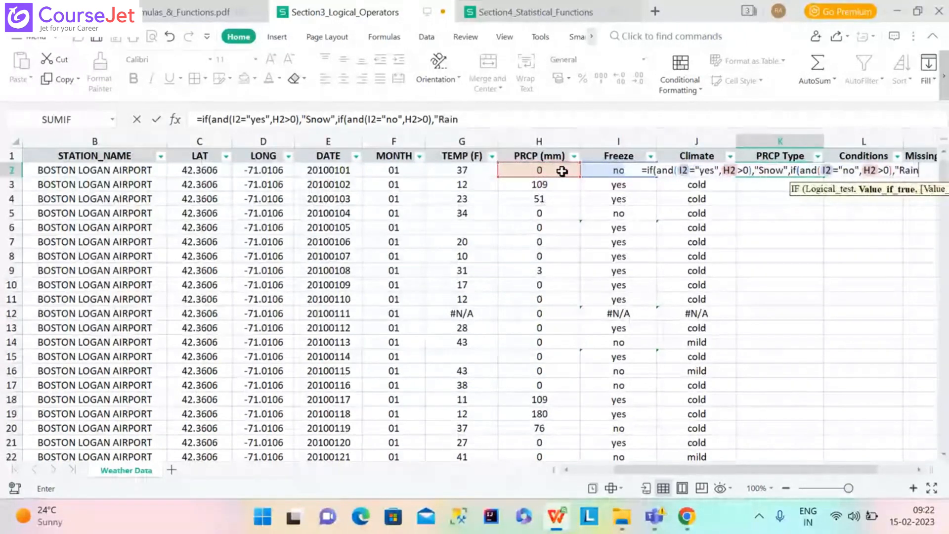
pyautogui.write('"')
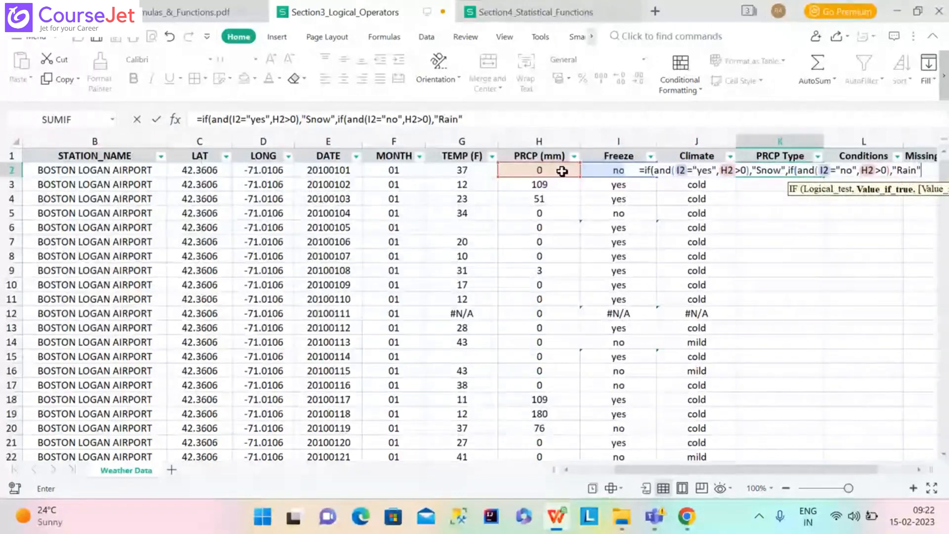
# - Finish the K2 PRCP Type formula with "None" as the nested IF's value when neither condition set is met
pyautogui.write(',"Nom')
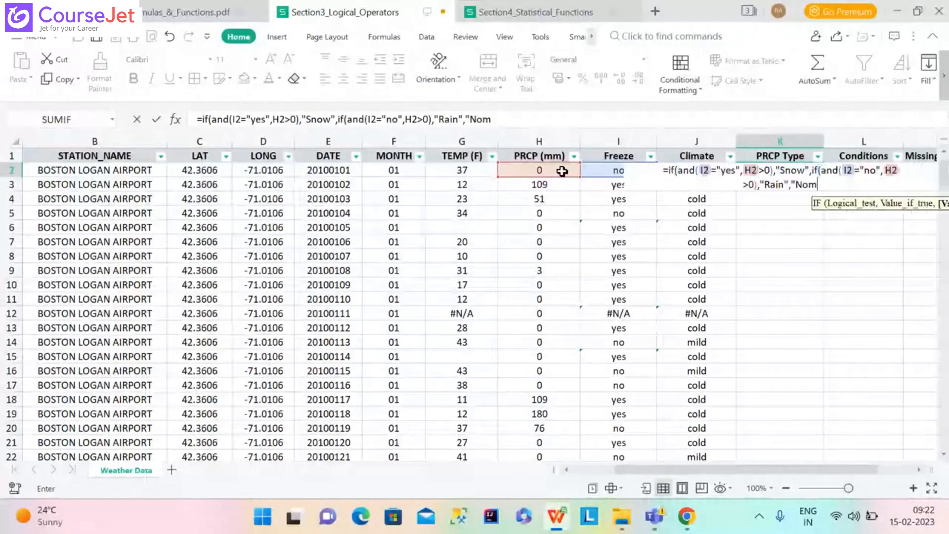
pyautogui.press('BackSpace')
pyautogui.write('ne')
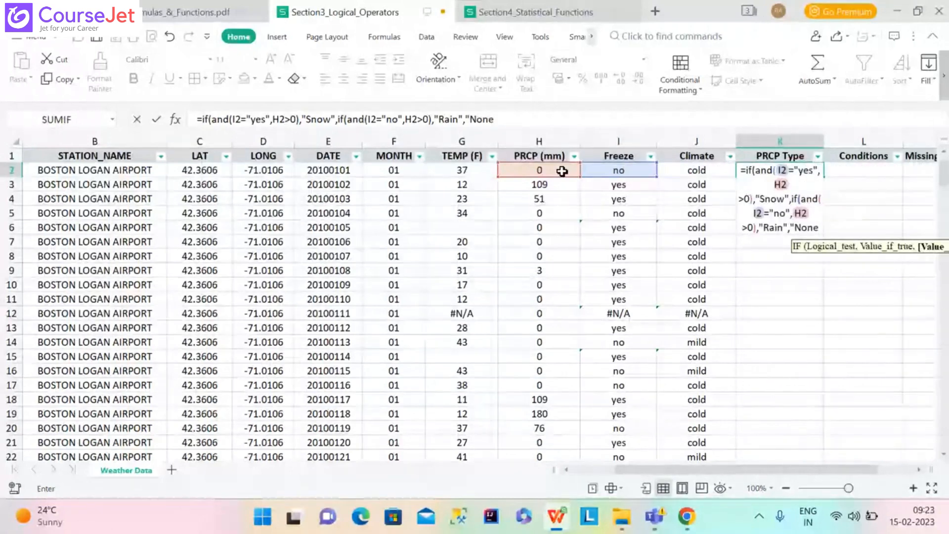
pyautogui.write('")')
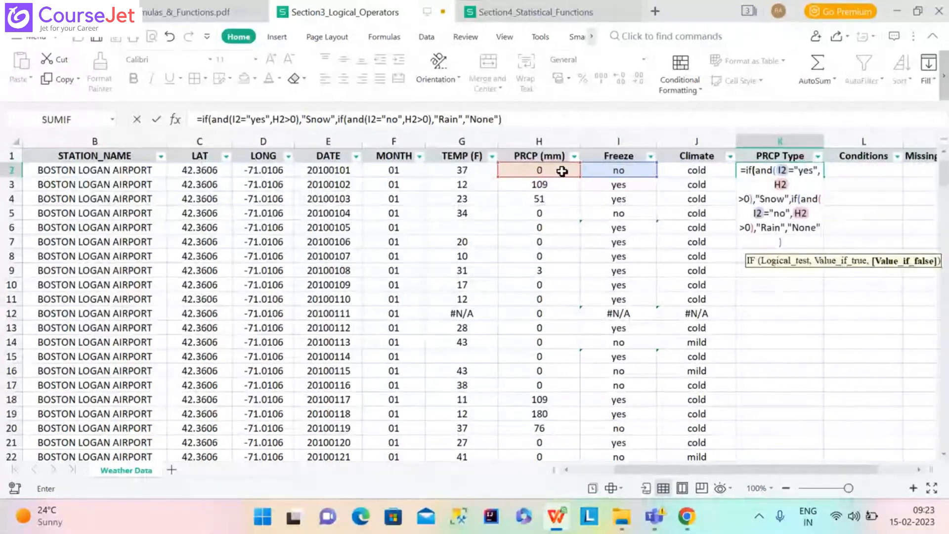
pyautogui.write(')')
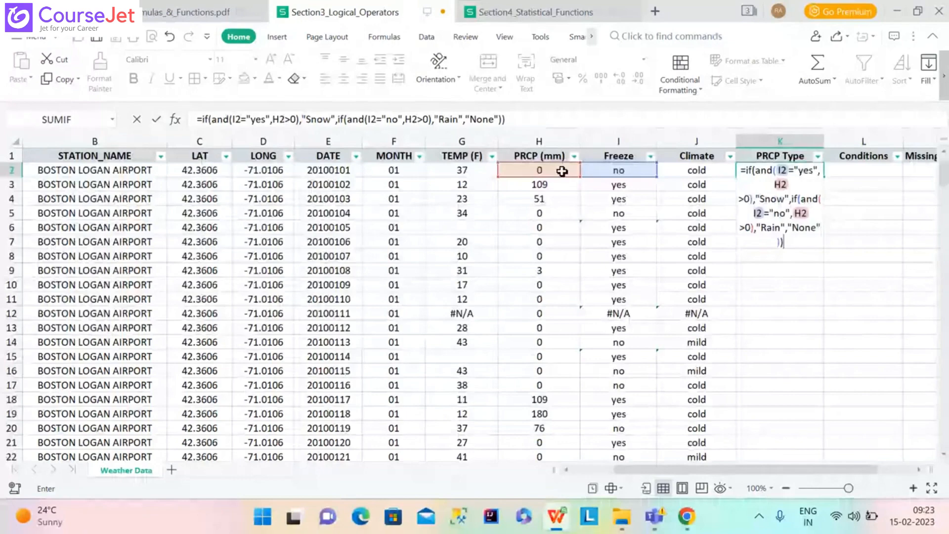
pyautogui.press('Return')
# - Fill the K2 formula down the whole PRCP Type column
pyautogui.click(801, 171)
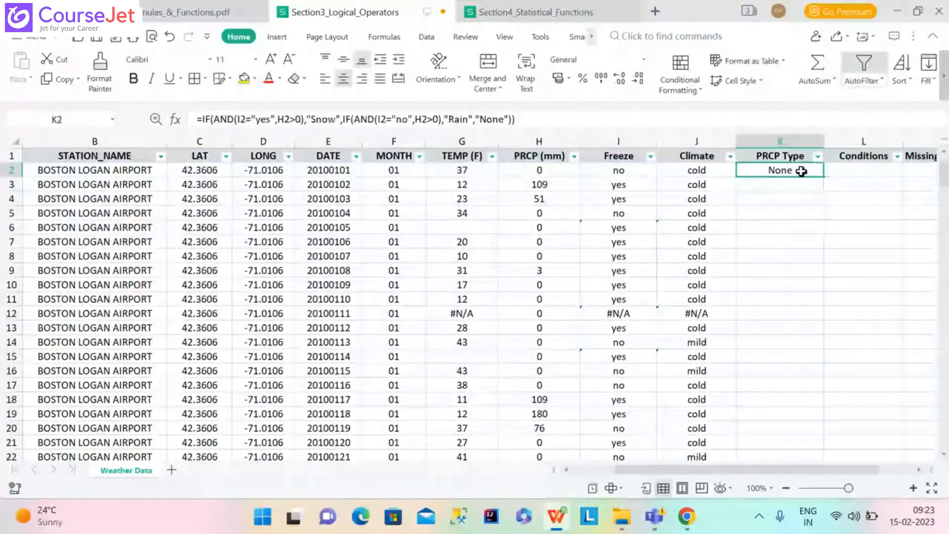
pyautogui.doubleClick(823, 177)
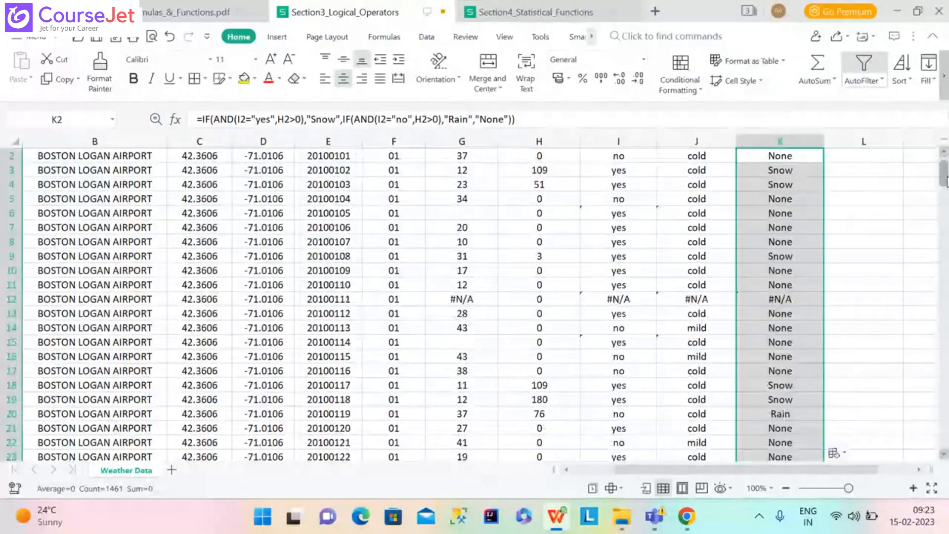
pyautogui.scroll(1, 945, 181)
# - Start an IF formula with a nested OR in the first Conditions cell, L2, with K2="Snow" as its first condition
pyautogui.click(878, 168)
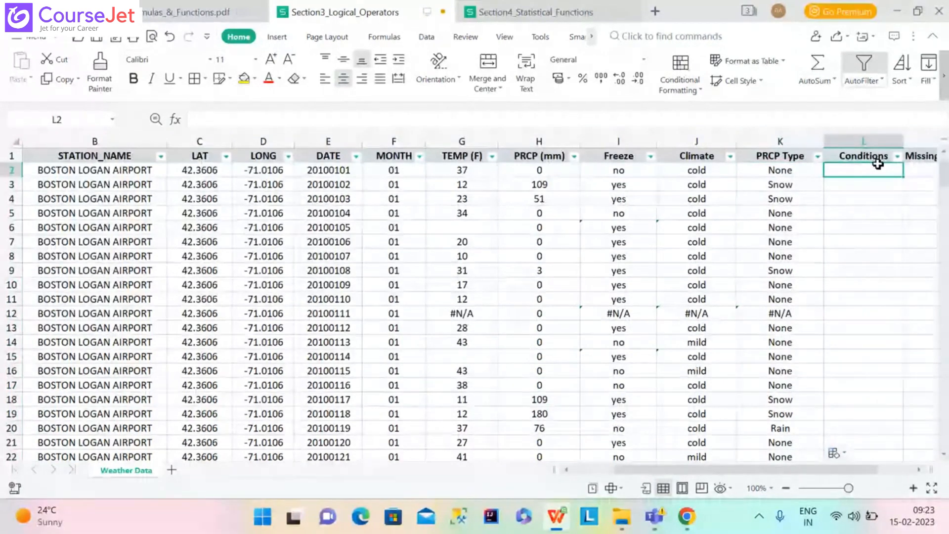
pyautogui.write('=if')
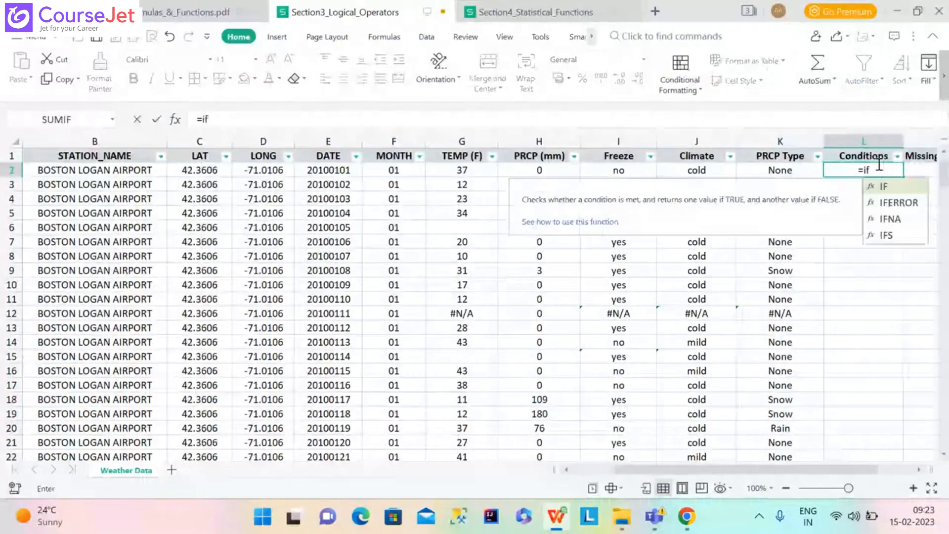
pyautogui.write('(or')
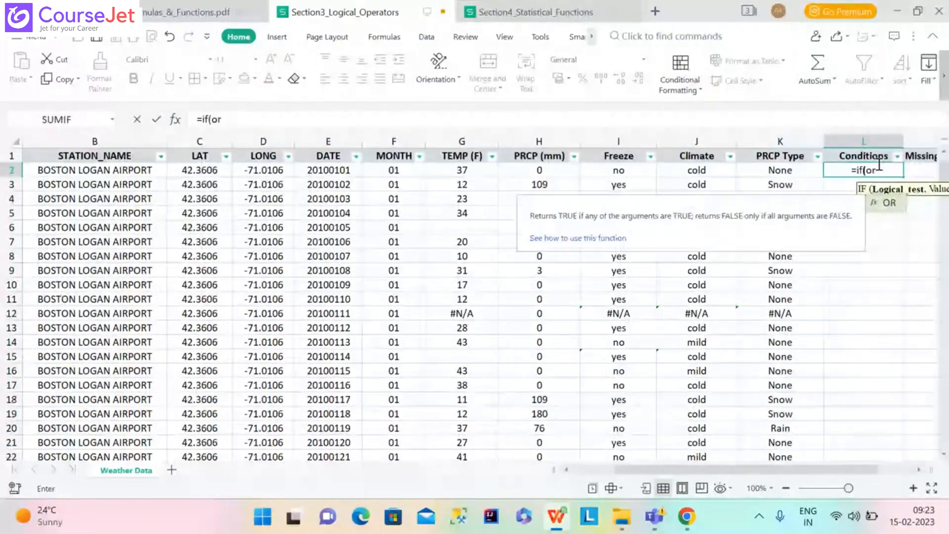
pyautogui.write('(')
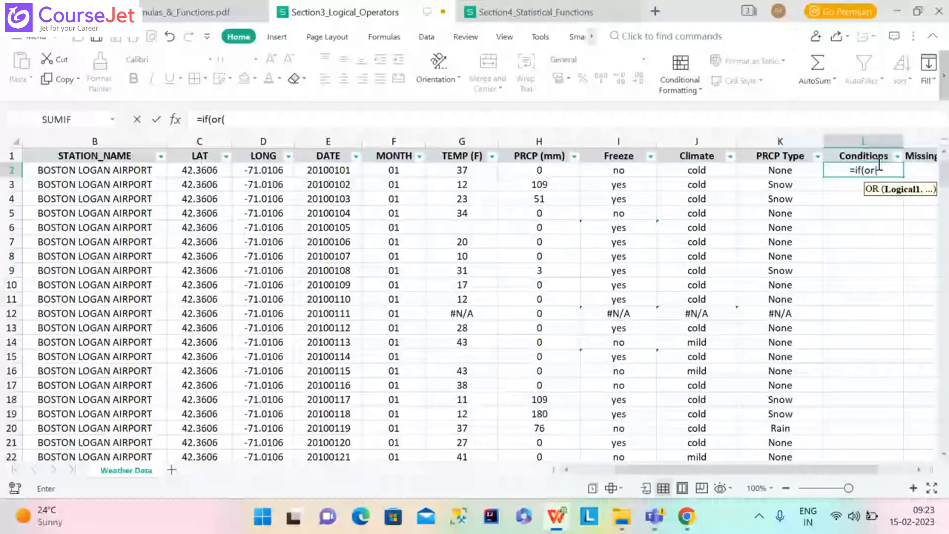
pyautogui.click(793, 170)
pyautogui.write('="Sno')
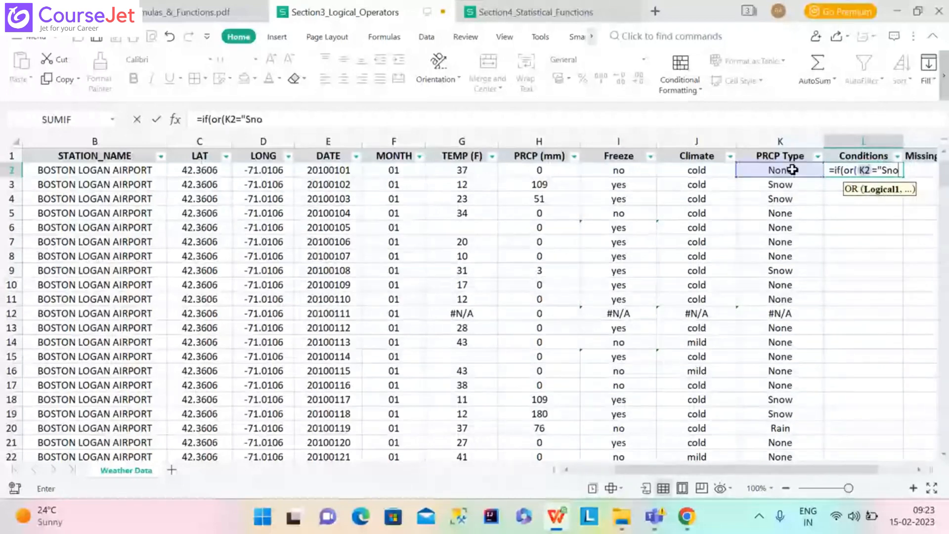
pyautogui.write('w",')
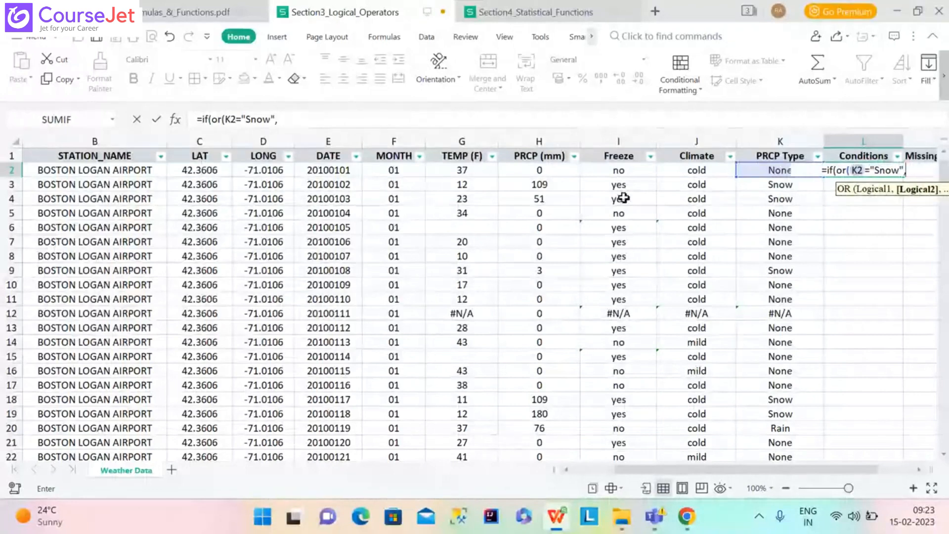
# - Add K2="Rain" as the OR's second condition in the L2 formula and close the OR
pyautogui.click(772, 169)
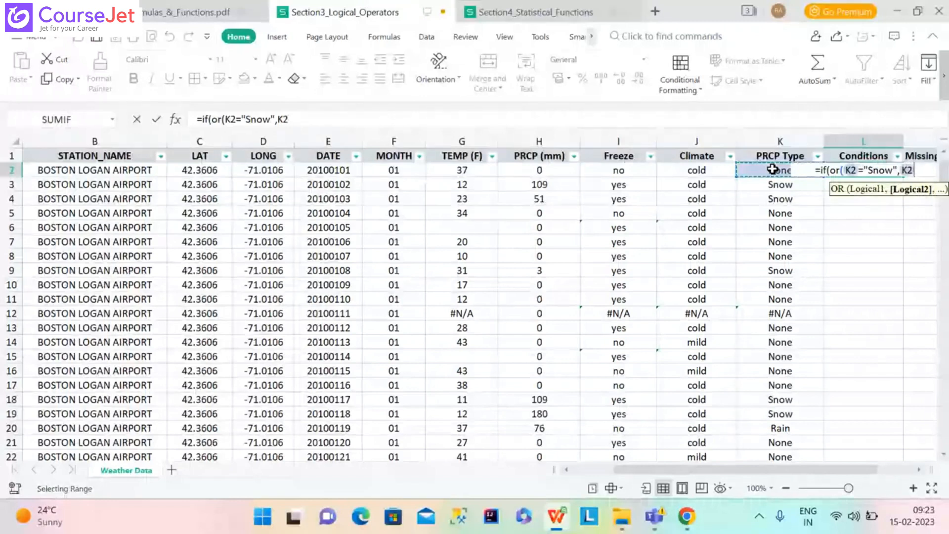
pyautogui.write('="Ra')
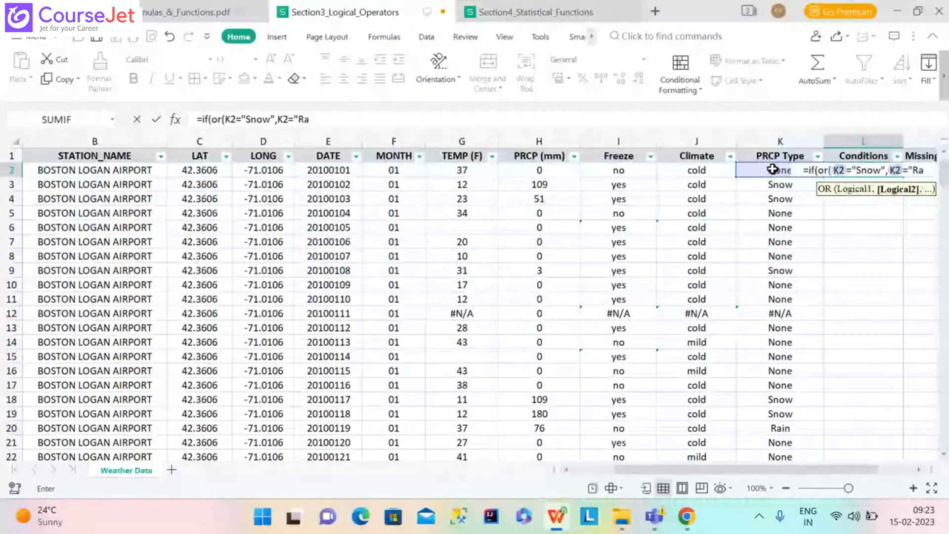
pyautogui.write('in')
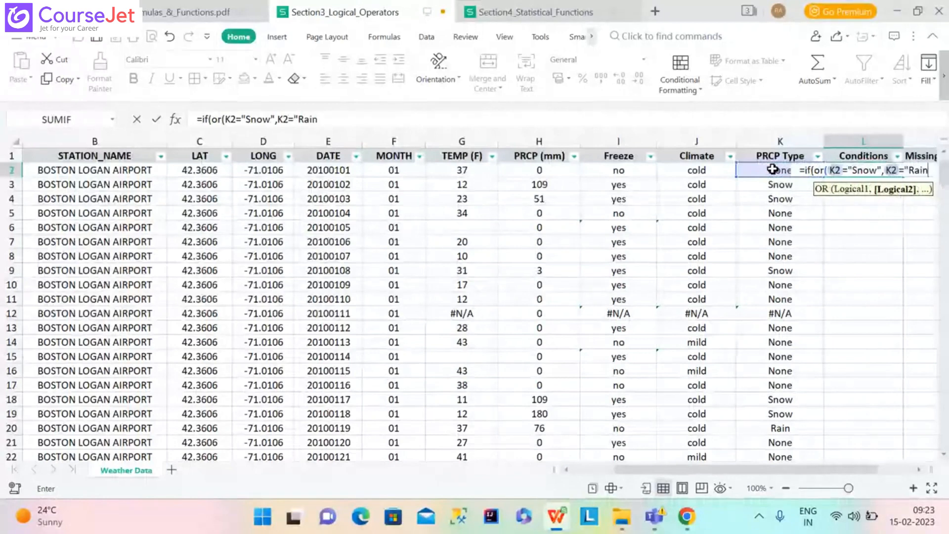
pyautogui.write('"')
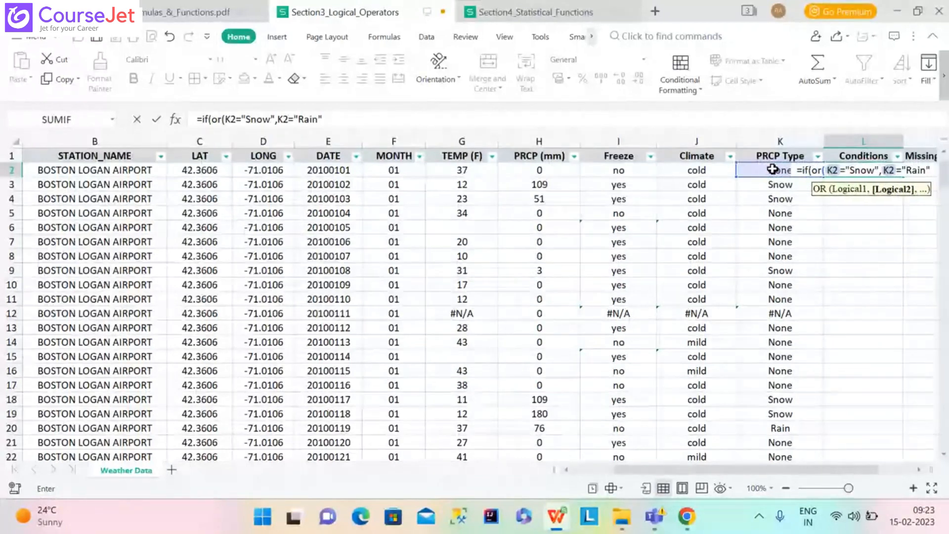
pyautogui.write(')')
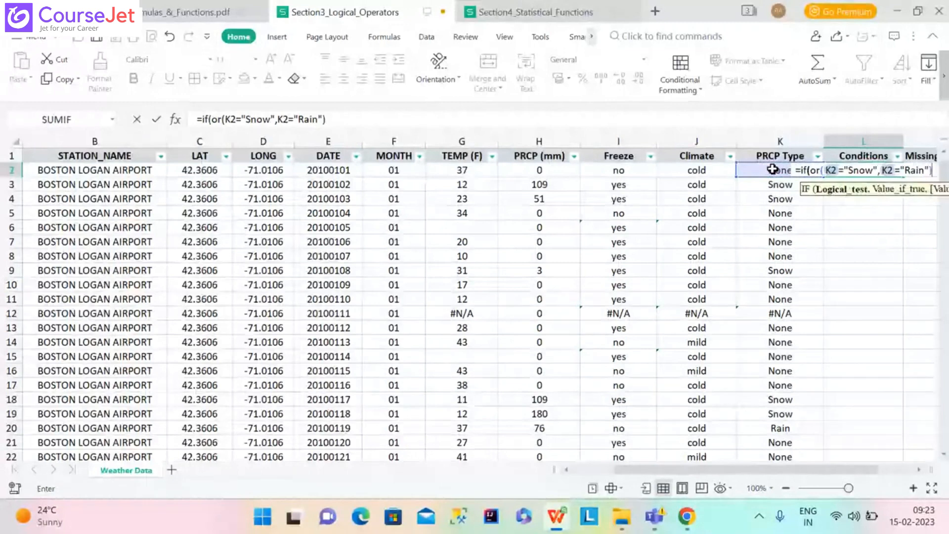
# - Return "wet" when true and "dry" otherwise in the L2 formula, and fill it down the Conditions column
pyautogui.write(',"')
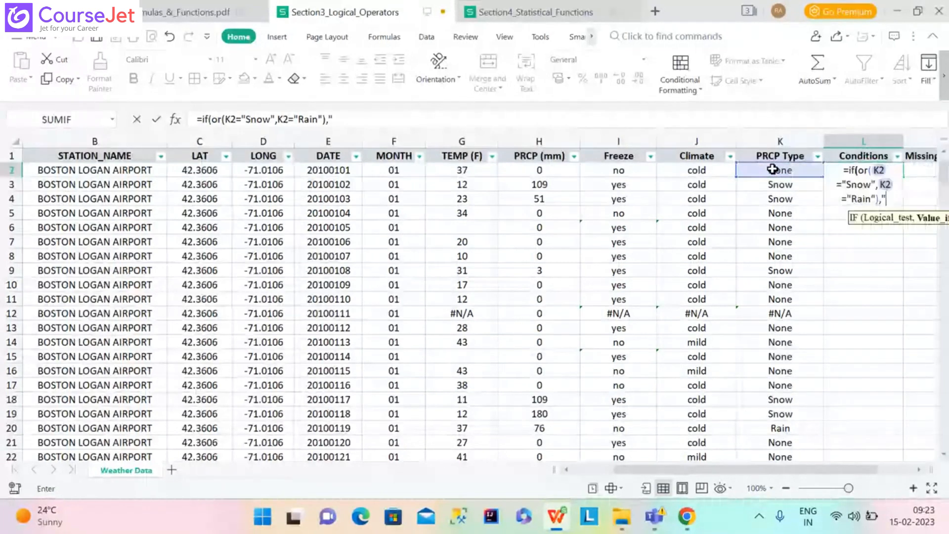
pyautogui.write('wet",')
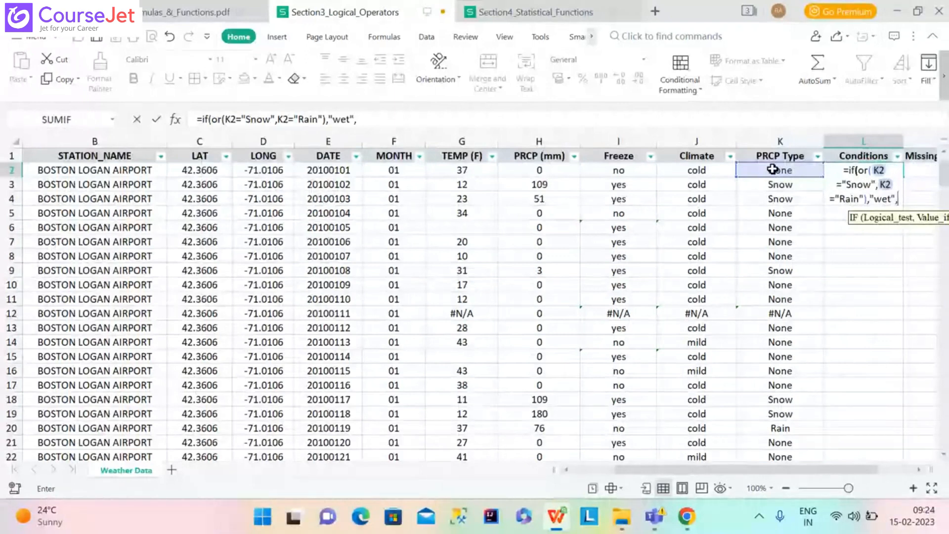
pyautogui.write('"dr')
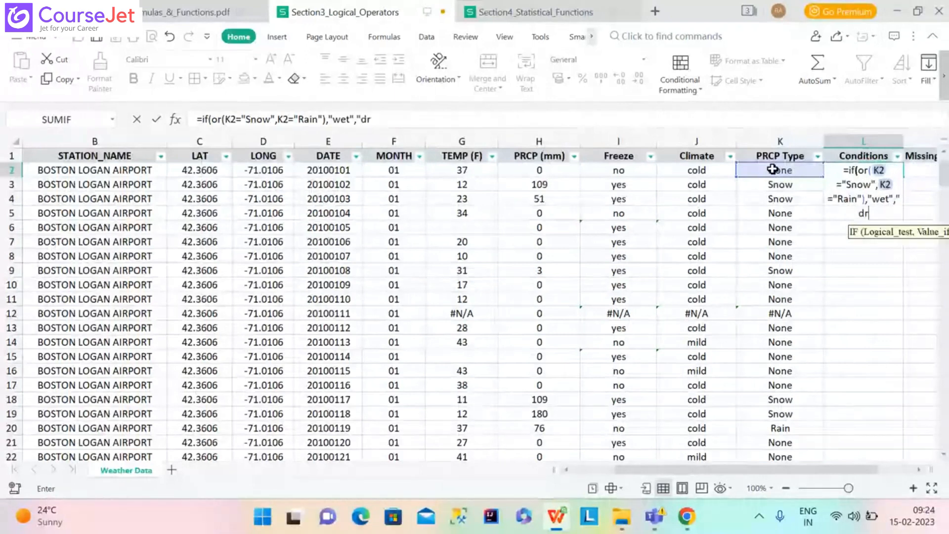
pyautogui.write('y')
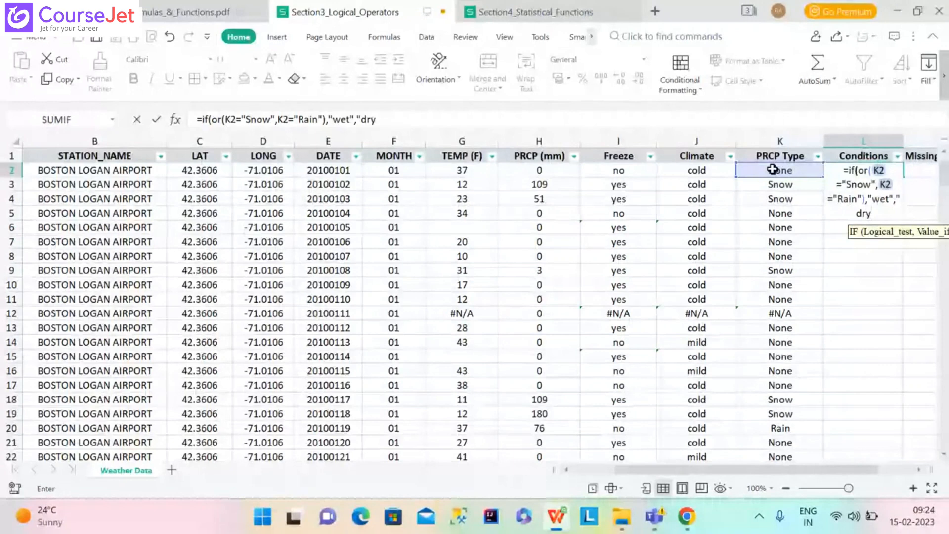
pyautogui.write('"))')
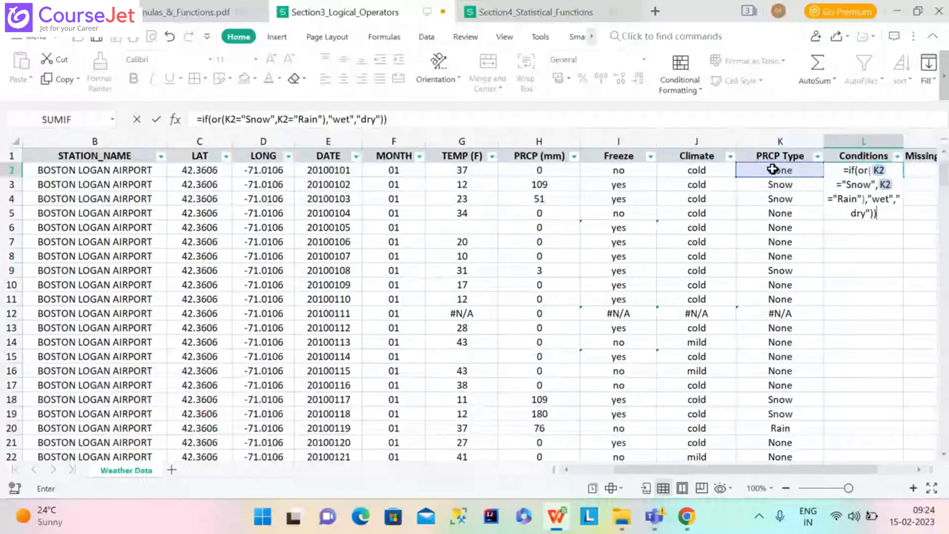
pyautogui.hotkey('ctrl', 'Return')
pyautogui.doubleClick(902, 176)
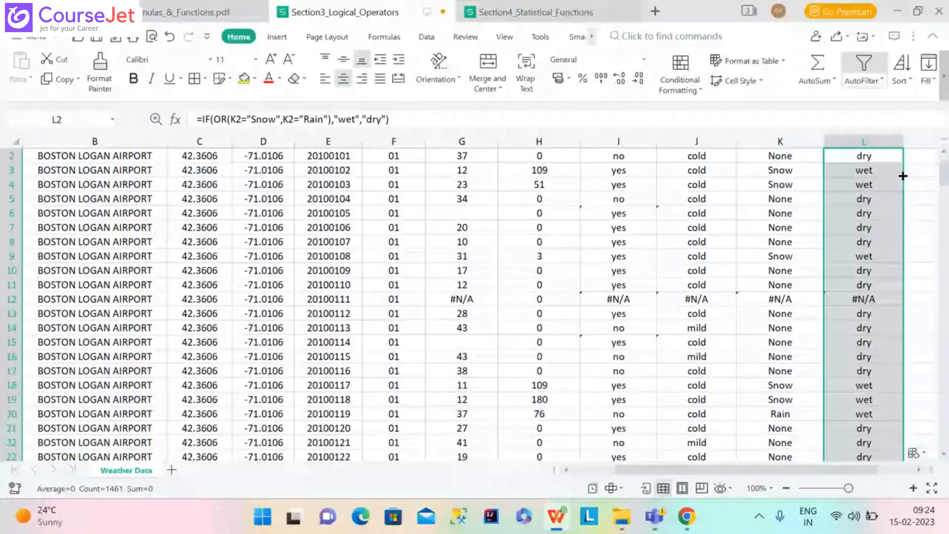
pyautogui.scroll(1, 902, 176)
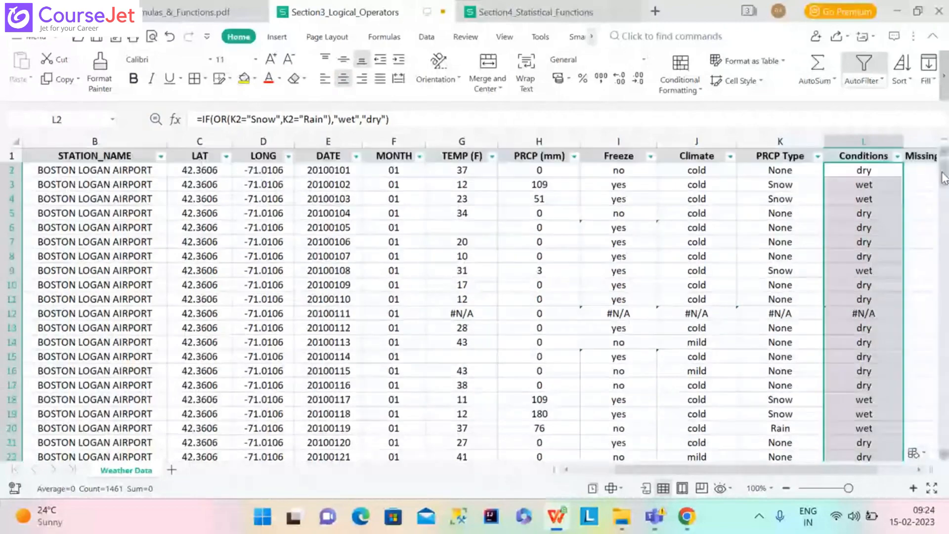
# - Insert an opening IFERROR function in front of the IF in the first Freeze cell's formula, I2
pyautogui.click(920, 467)
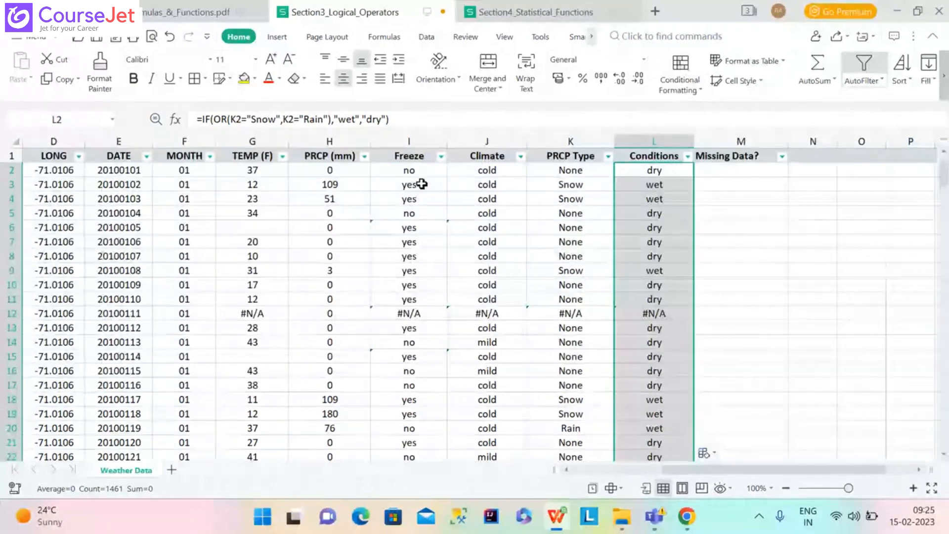
pyautogui.click(406, 173)
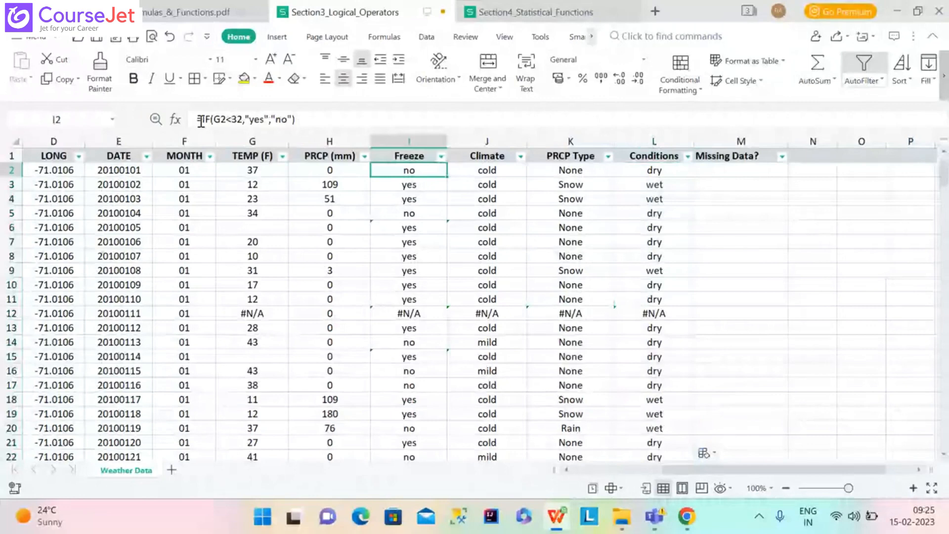
pyautogui.click(201, 121)
pyautogui.write('iferror')
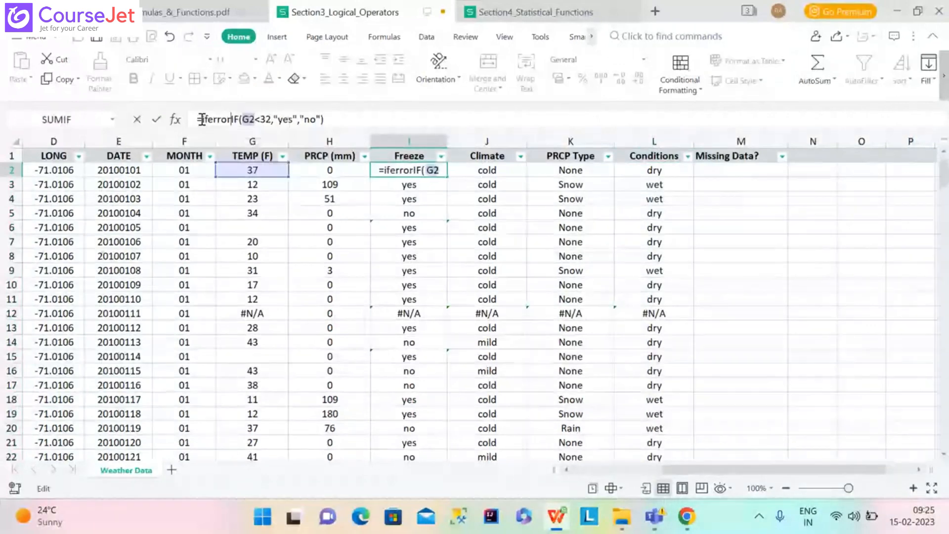
pyautogui.write('(')
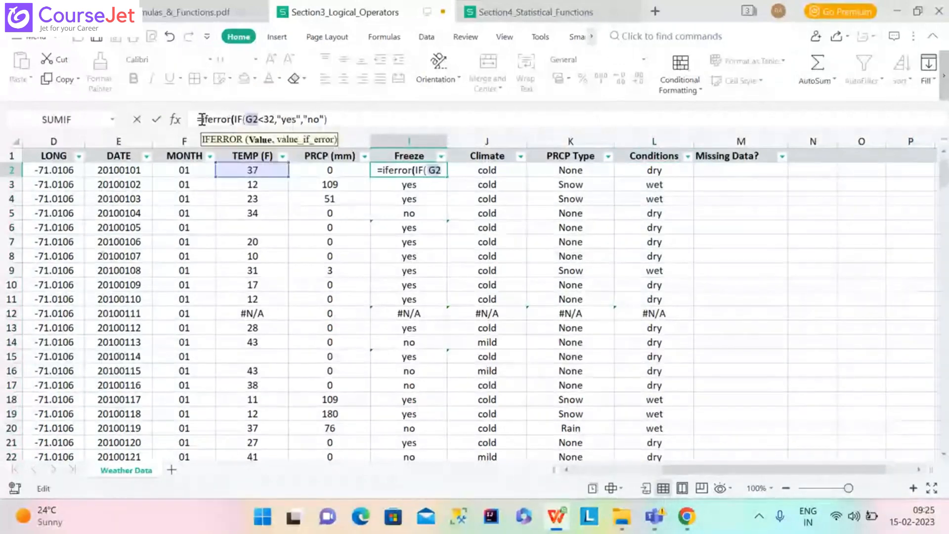
# - Add "other" as the IFERROR's error value after the IF in I2 and try to enter the formula
pyautogui.click(336, 119)
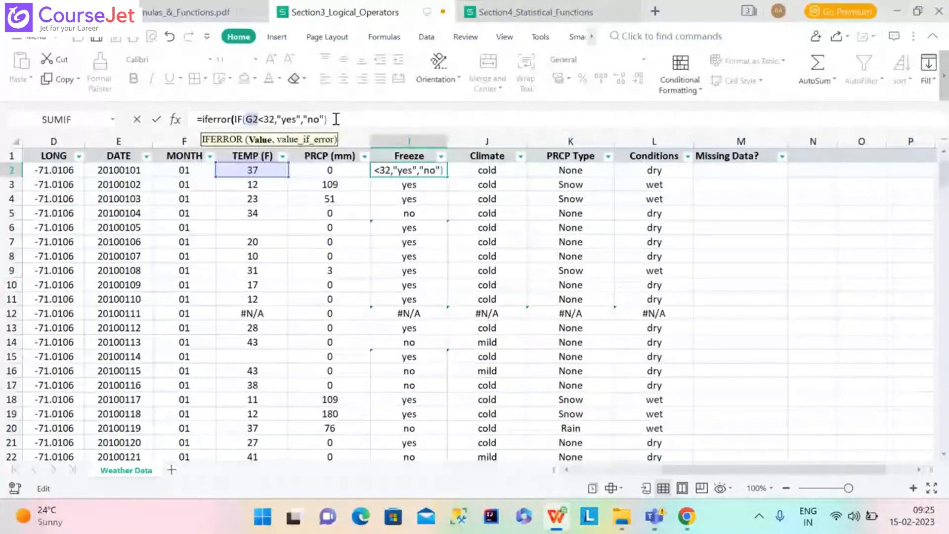
pyautogui.write('),')
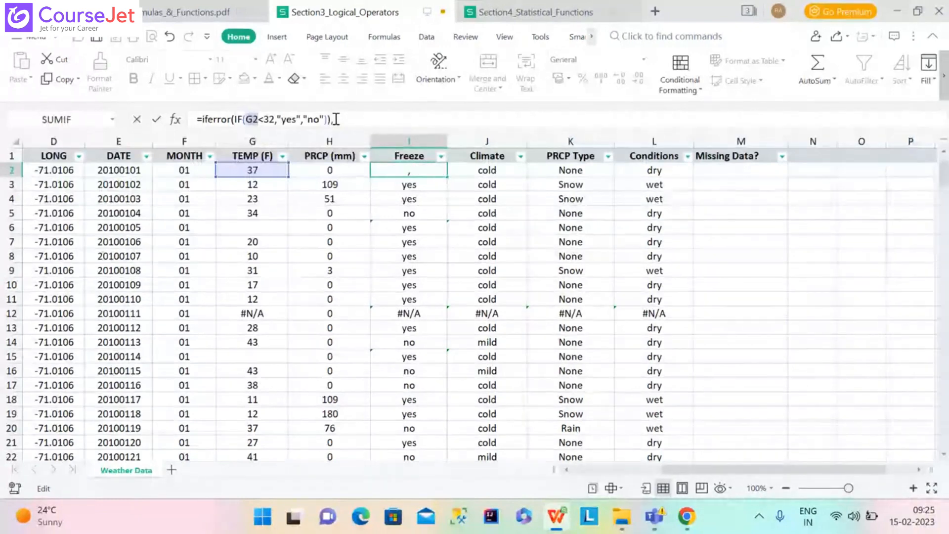
pyautogui.write('"other")')
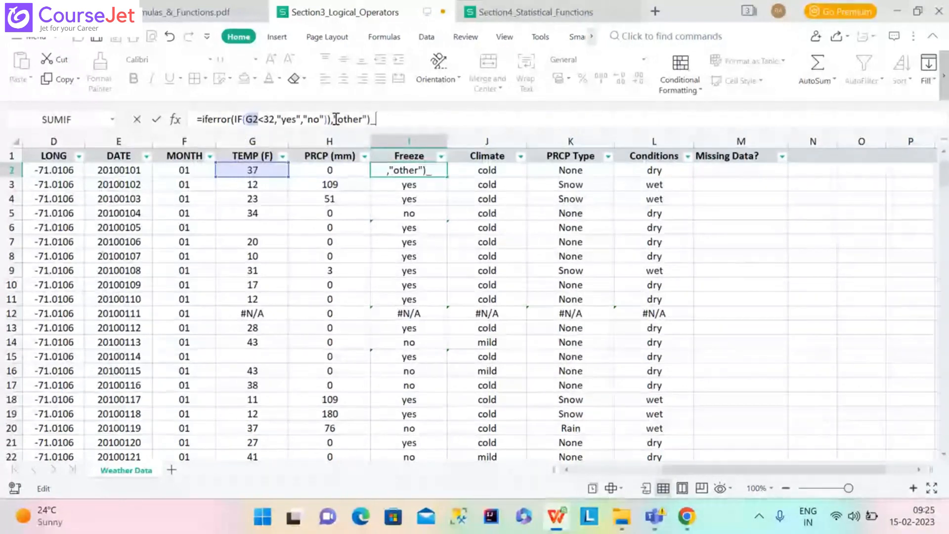
pyautogui.press('BackSpace')
pyautogui.press('Return')
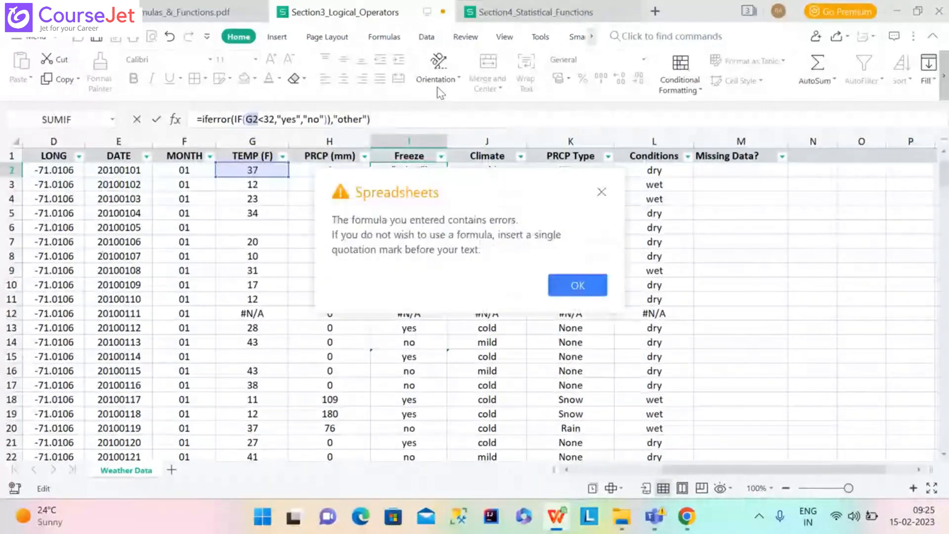
pyautogui.click(603, 192)
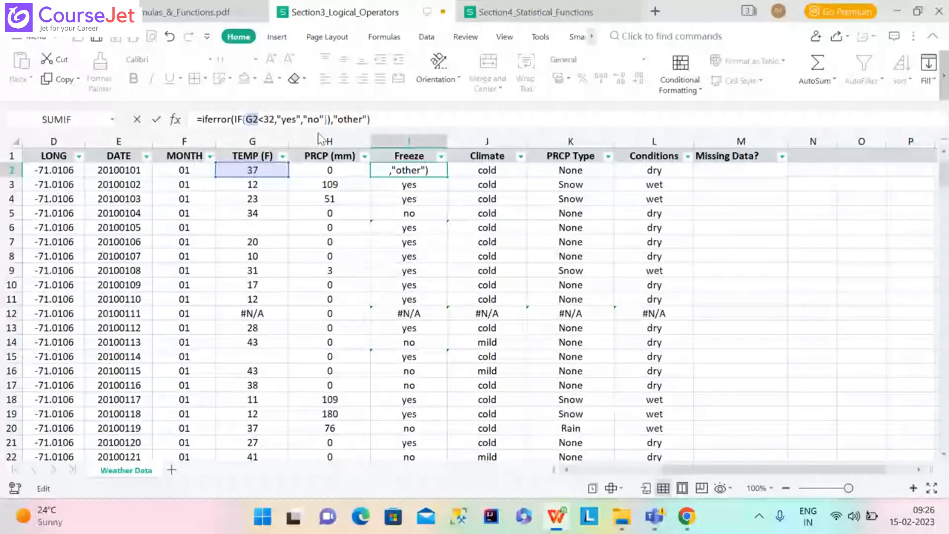
# - Remove the extra closing parenthesis after the nested IF in the I2 formula and enter it as =IFERROR(IF(G2<32,"yes","no"),"other")
pyautogui.click(328, 120)
pyautogui.press('BackSpace')
pyautogui.write(')')
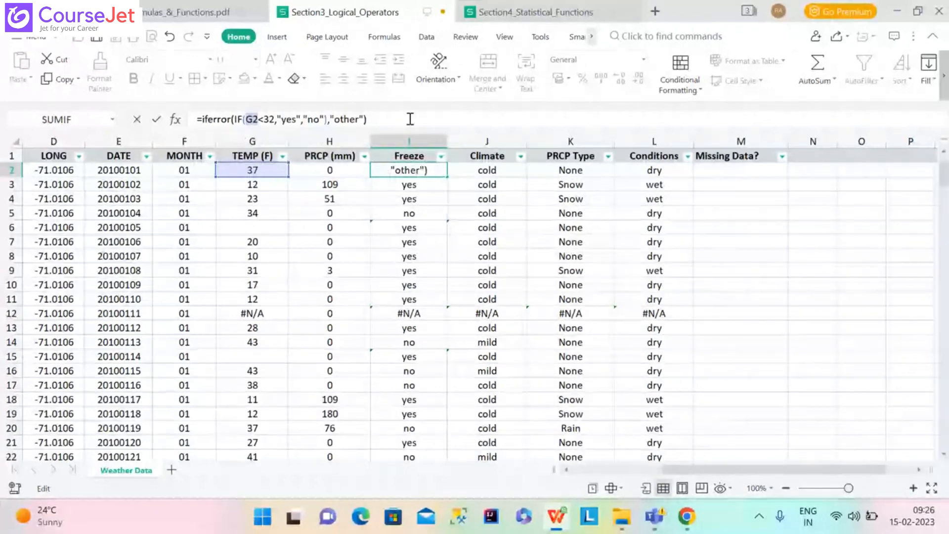
pyautogui.press('Return')
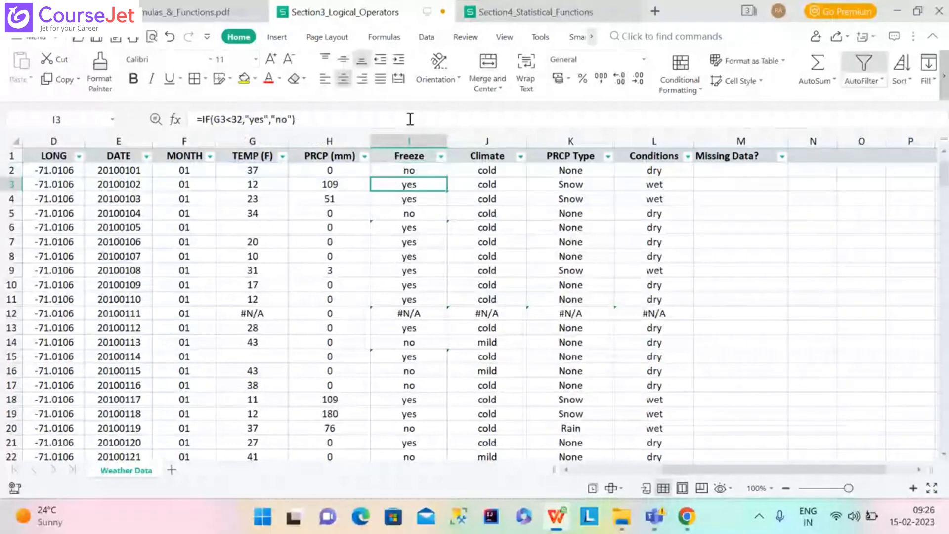
# - Fill the IFERROR formula in I2 down the Freeze column
pyautogui.click(445, 174)
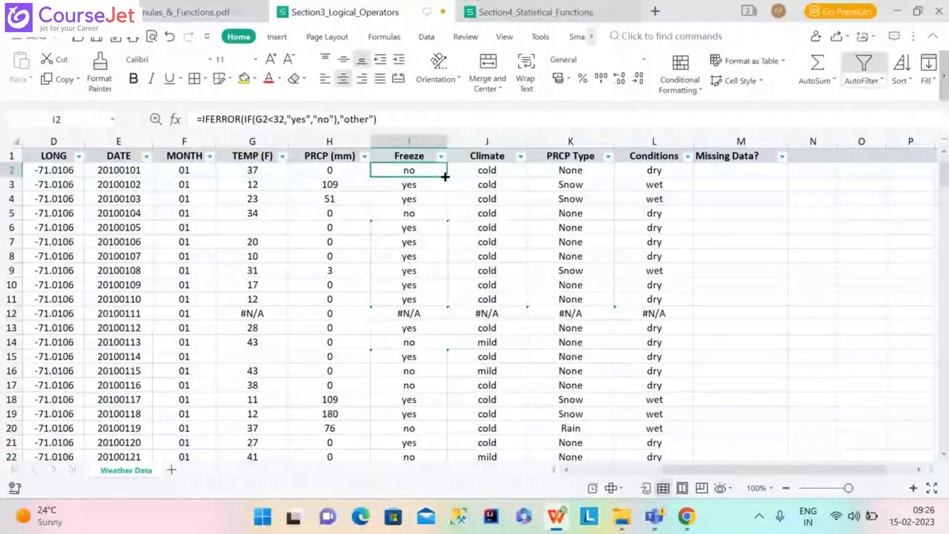
pyautogui.doubleClick(445, 176)
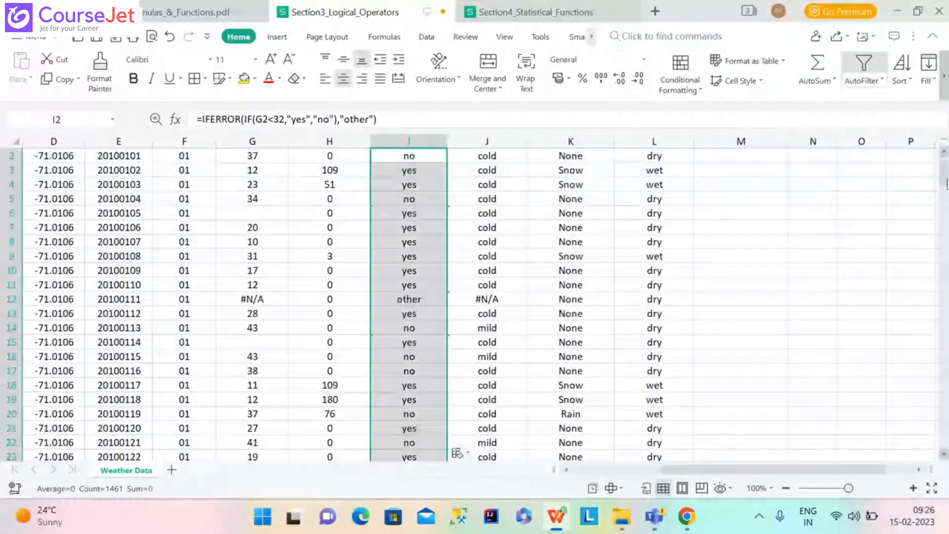
pyautogui.moveTo(946, 184); pyautogui.dragTo(947, 156)
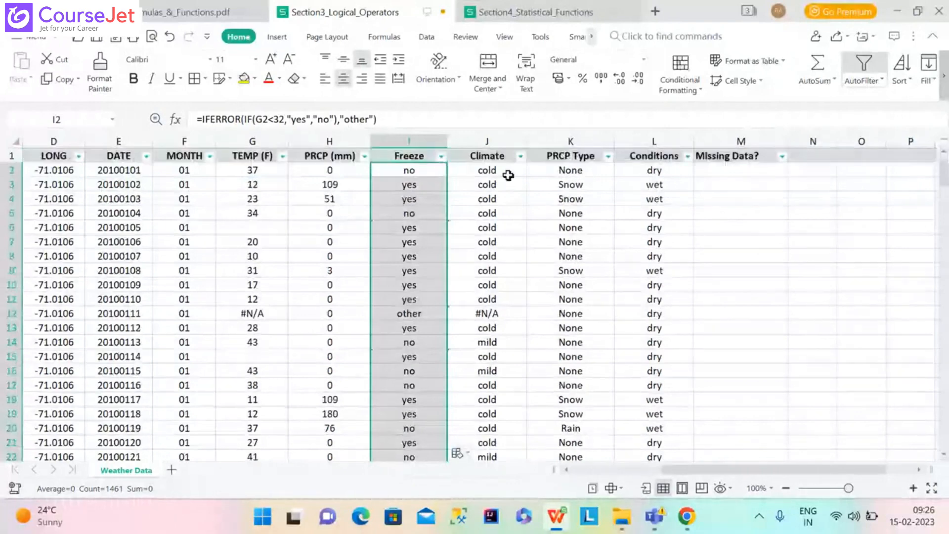
# - Wrap the nested IF in the first Climate cell, J2, in IFERROR with "other" as the error value
pyautogui.click(508, 175)
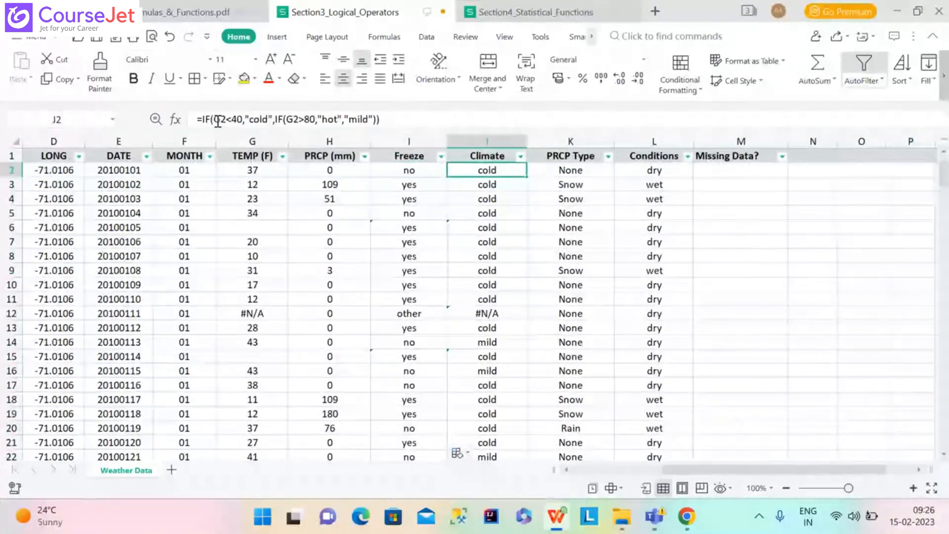
pyautogui.click(203, 118)
pyautogui.write('ifer')
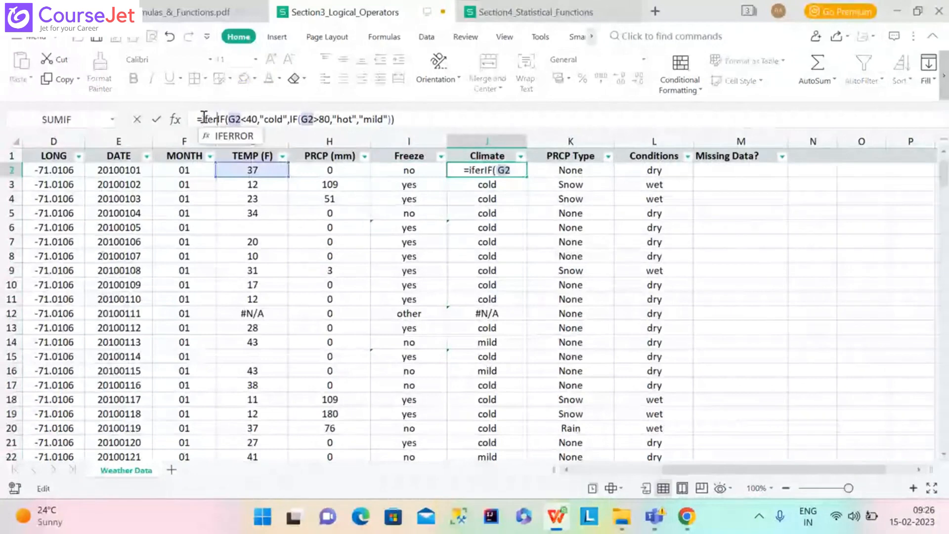
pyautogui.write('ror')
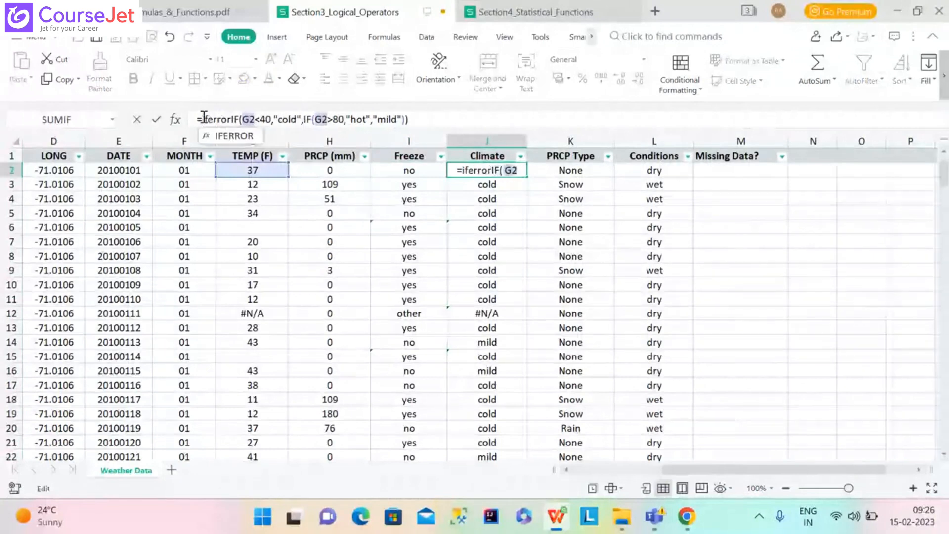
pyautogui.write('(')
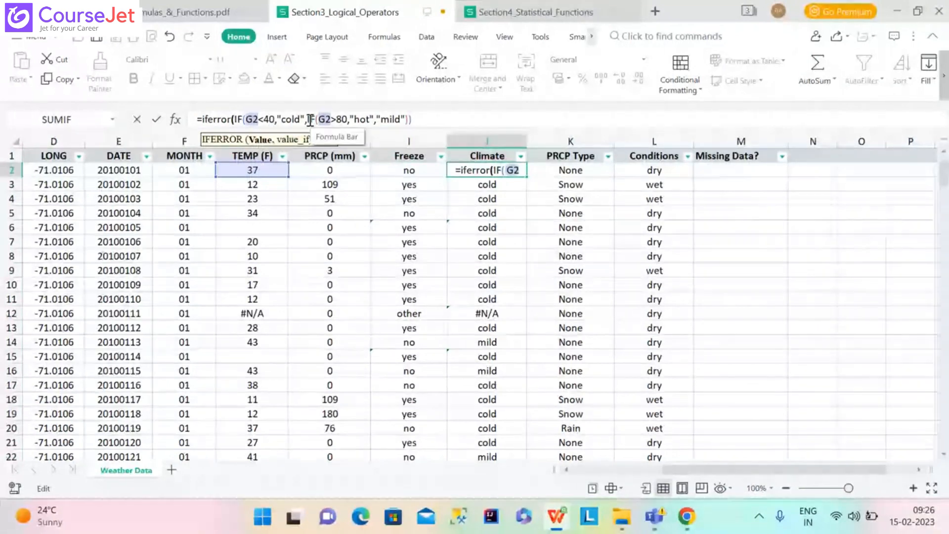
pyautogui.click(417, 118)
pyautogui.write(',"other')
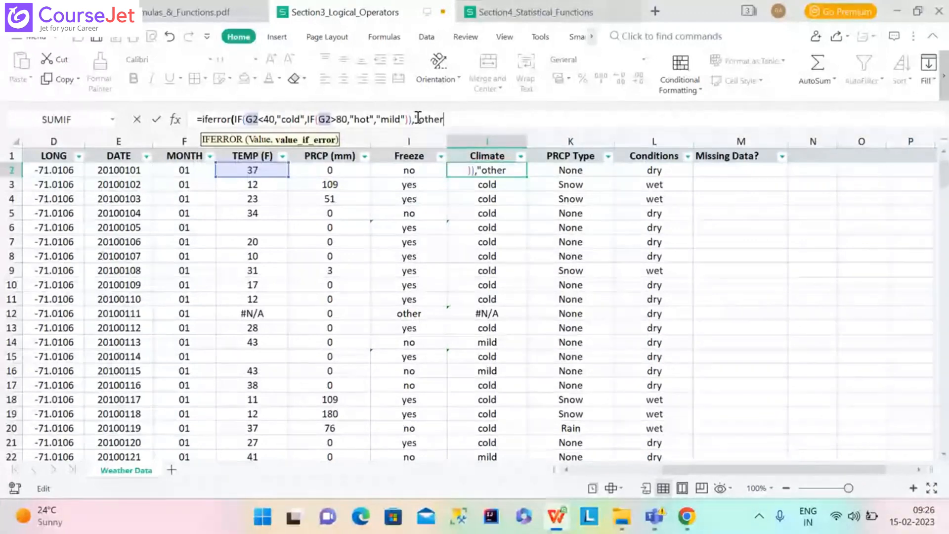
pyautogui.write('")')
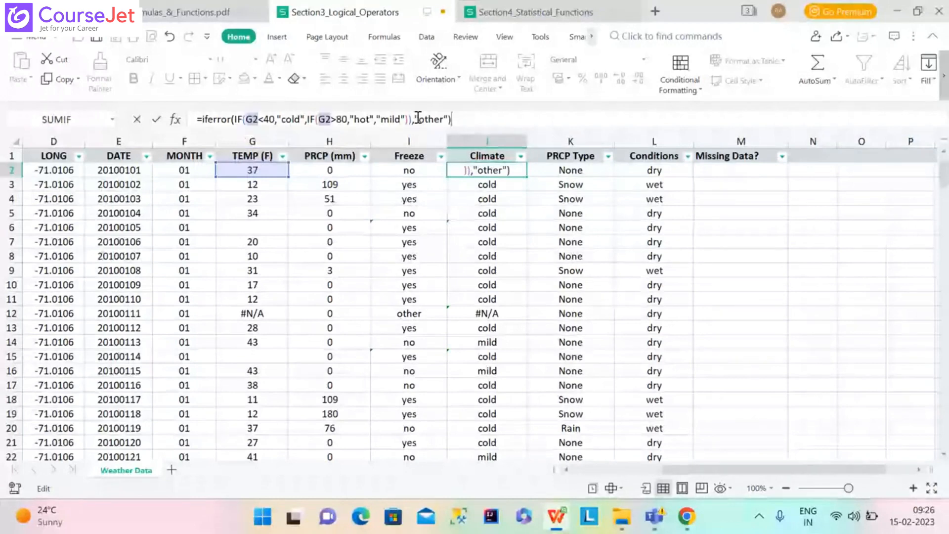
pyautogui.press('Return')
# - Fill the IFERROR formula in J2 down the Climate column
pyautogui.click(494, 171)
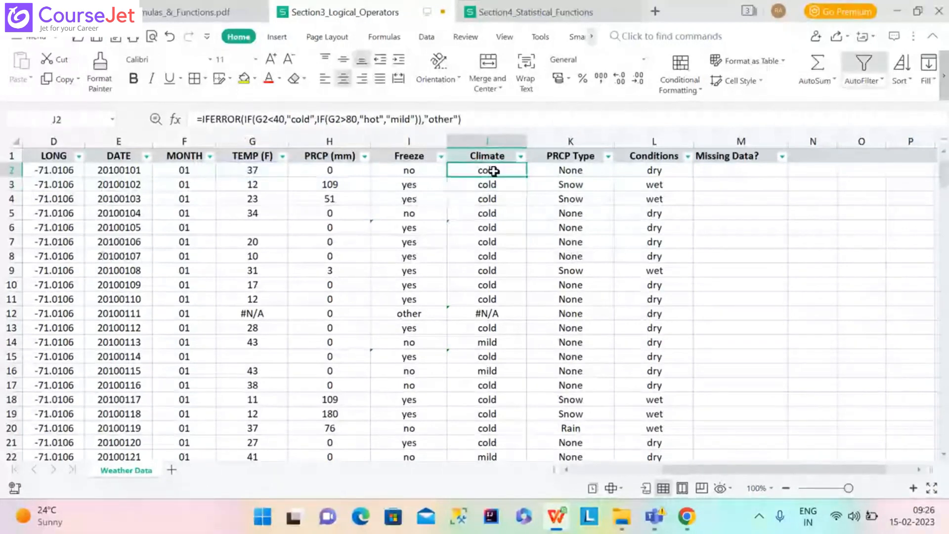
pyautogui.doubleClick(526, 177)
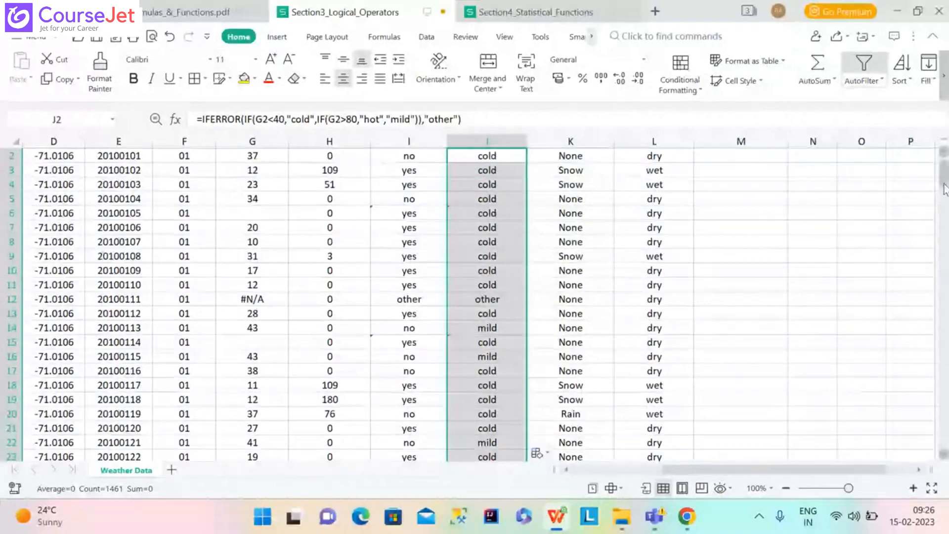
pyautogui.moveTo(944, 189); pyautogui.dragTo(944, 177)
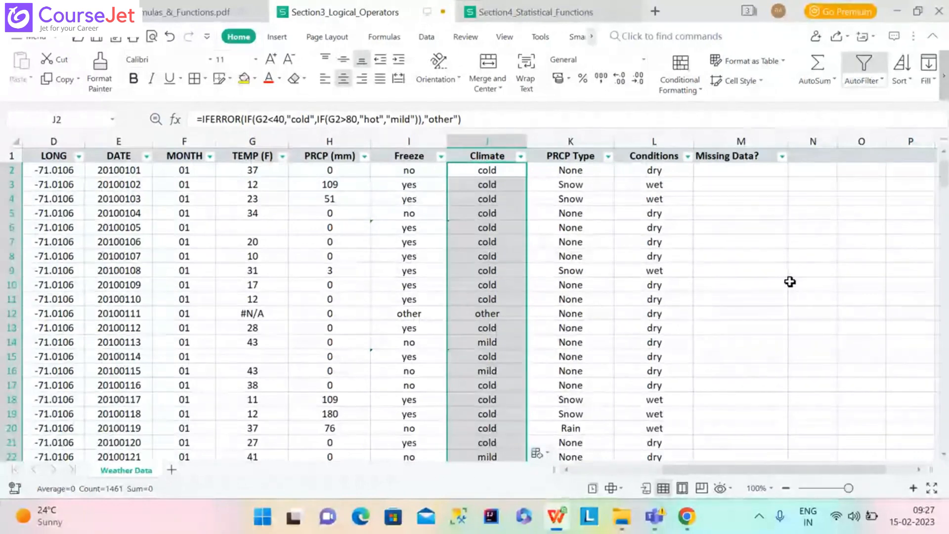
# - Enter =ISERROR(G2) in the first Missing Data? cell, M2, and fill it down the column
pyautogui.click(732, 172)
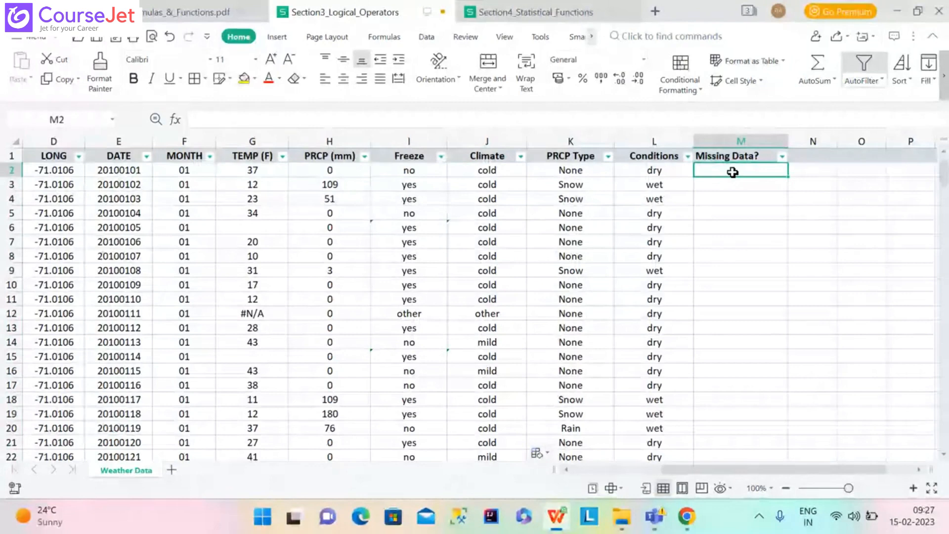
pyautogui.write('=i')
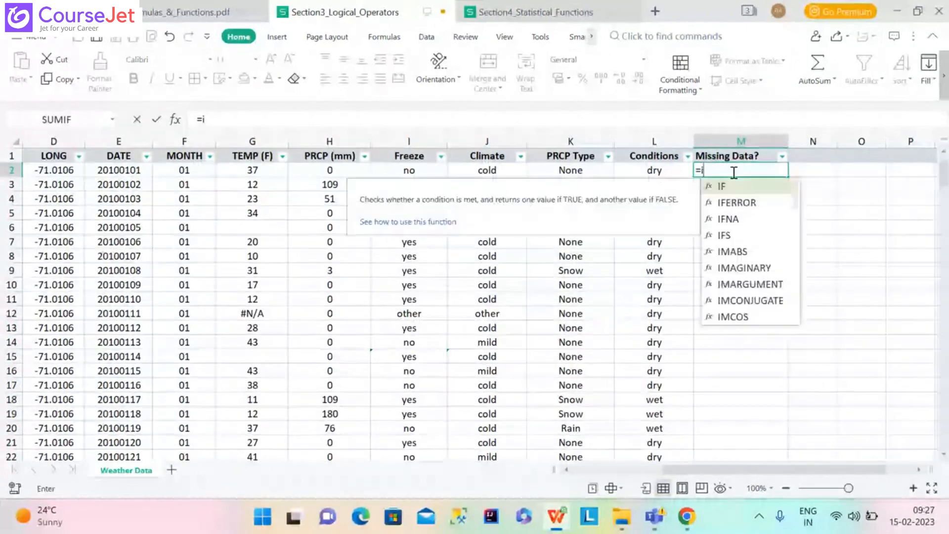
pyautogui.write('serro')
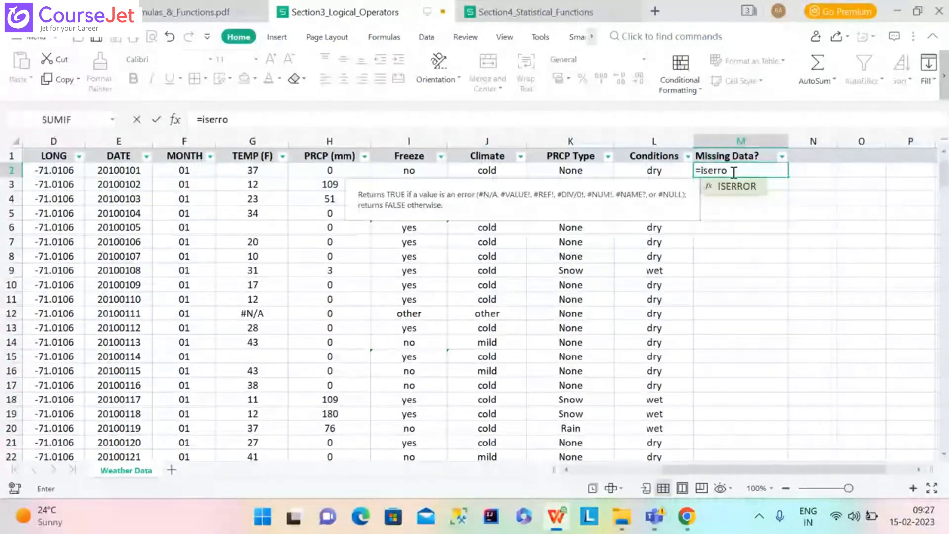
pyautogui.write('r')
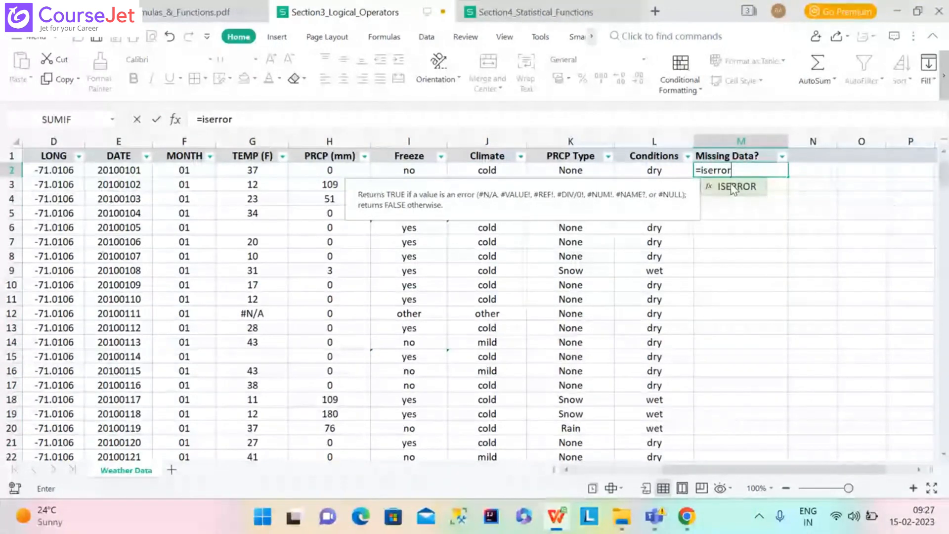
pyautogui.doubleClick(732, 187)
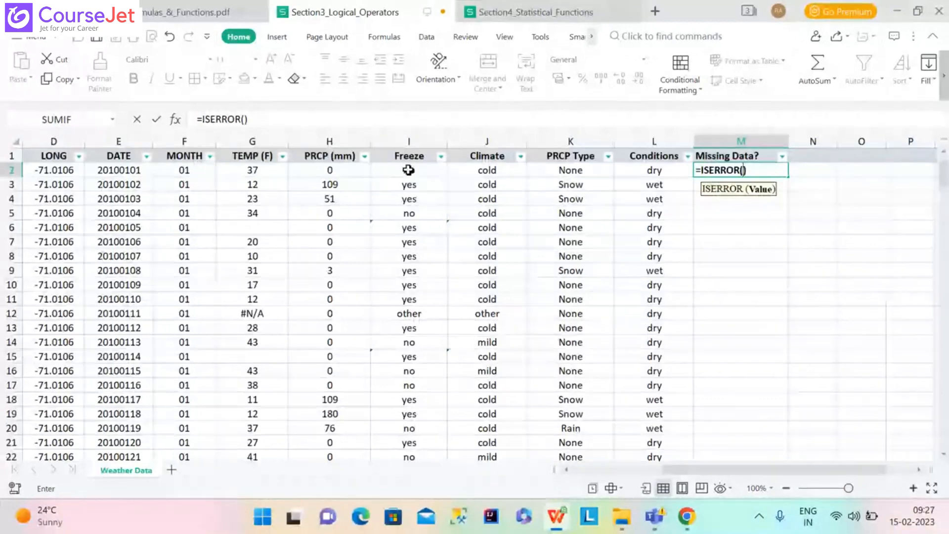
pyautogui.click(279, 171)
pyautogui.press('Return')
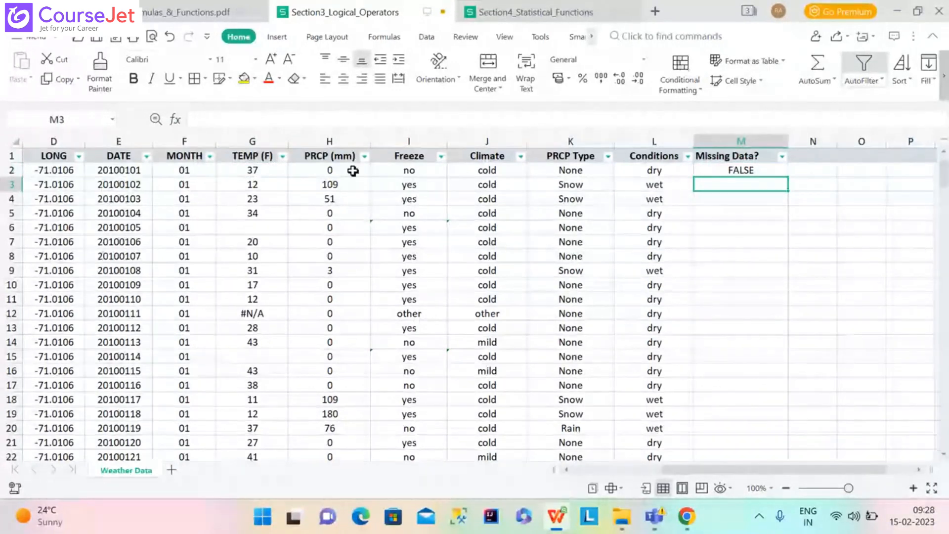
pyautogui.click(725, 170)
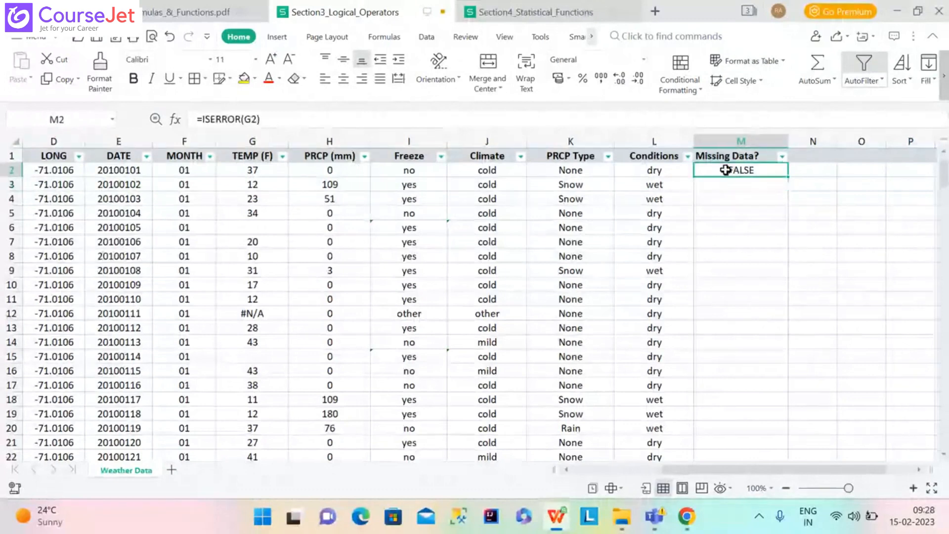
pyautogui.doubleClick(788, 175)
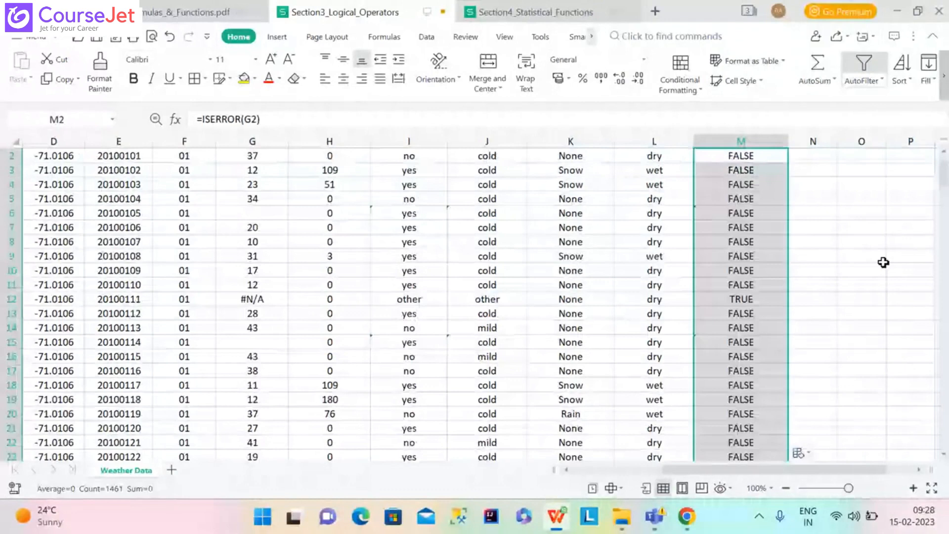
# - Examine the temperature in G12 and the ISERROR formula in M12, and consult the IS Statements page of the Excel_Formulas_&_Functions PDF
pyautogui.click(263, 303)
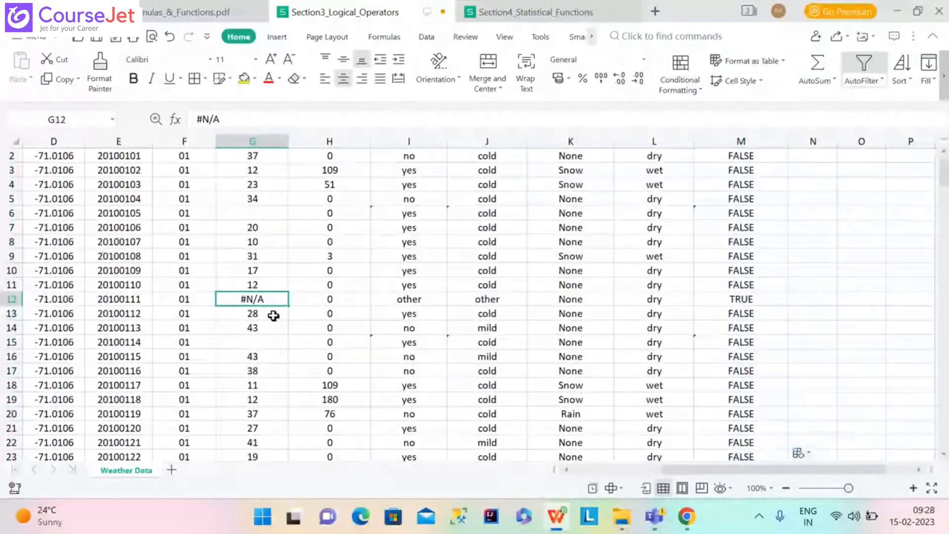
pyautogui.doubleClick(740, 297)
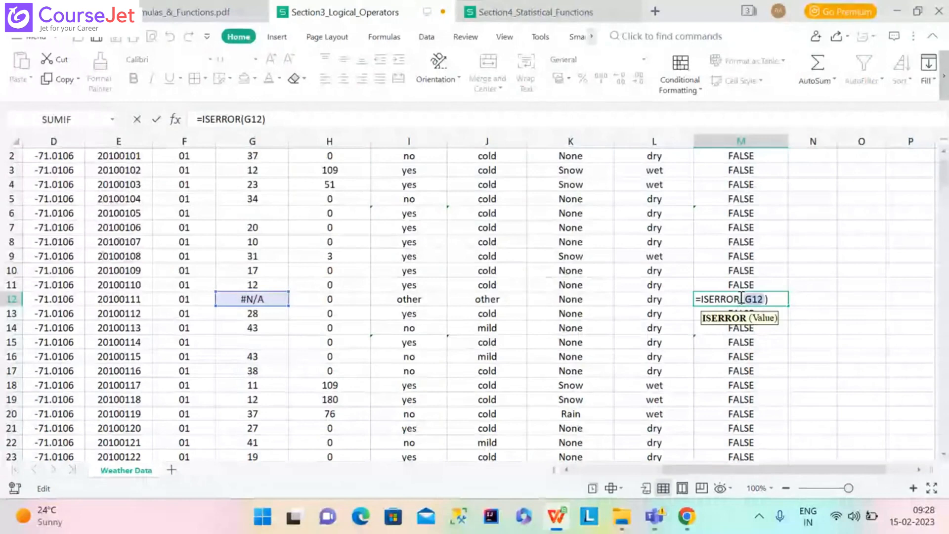
pyautogui.hotkey('alt', 'Tab')
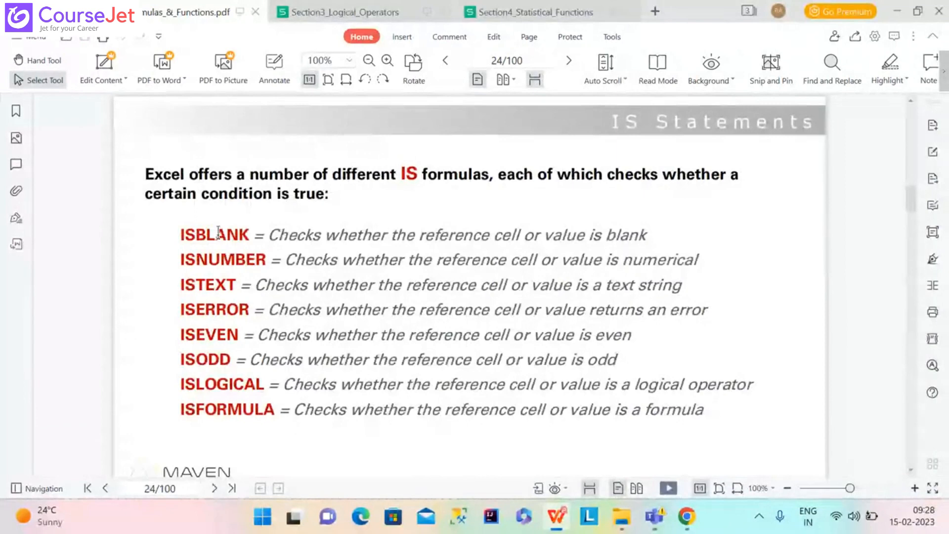
pyautogui.moveTo(570, 527)
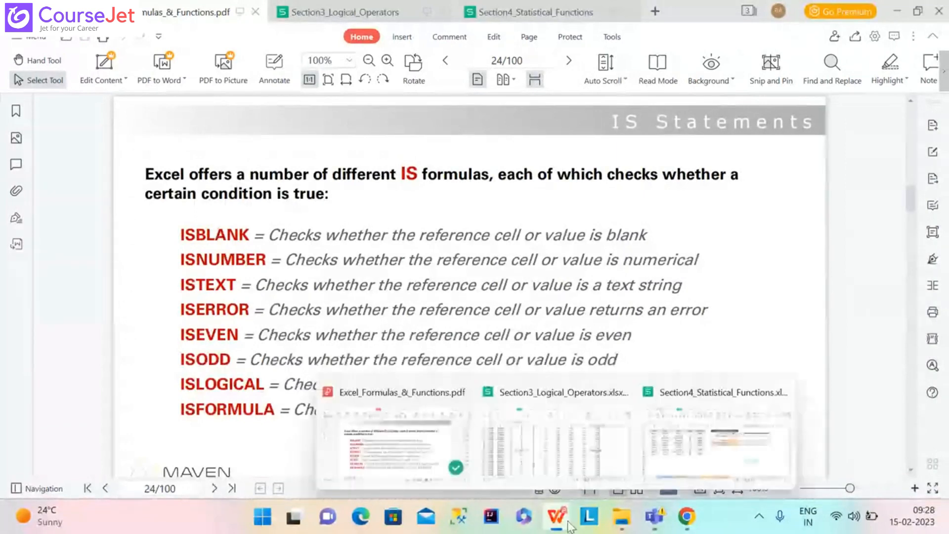
pyautogui.click(598, 446)
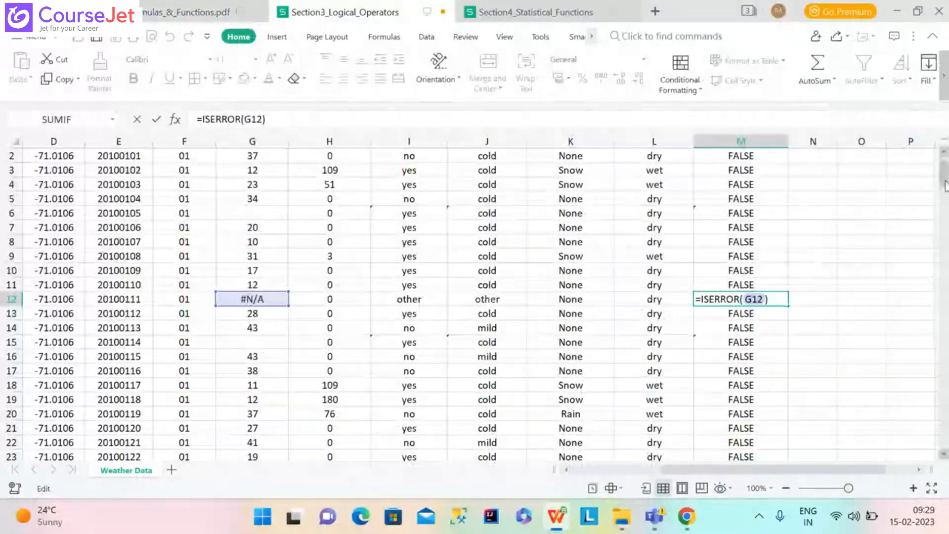
# - Clear all contents of column M and enter "Missing data?" as its header in M1
pyautogui.scroll(1, 945, 187)
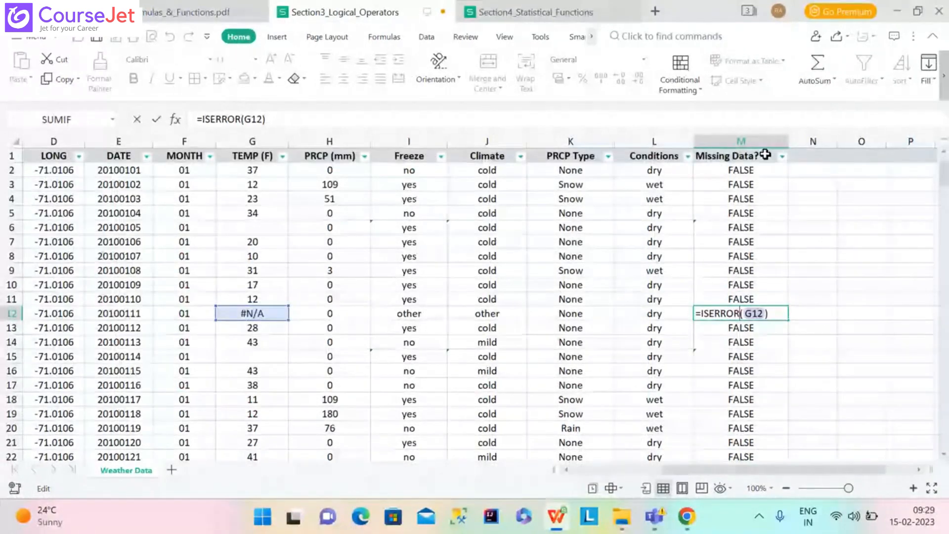
pyautogui.click(734, 138)
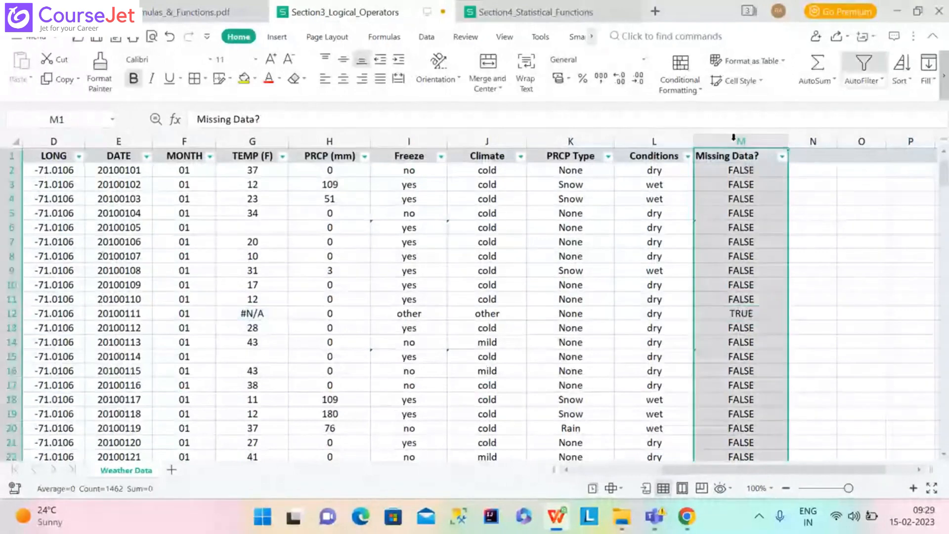
pyautogui.press('Delete')
pyautogui.click(743, 161)
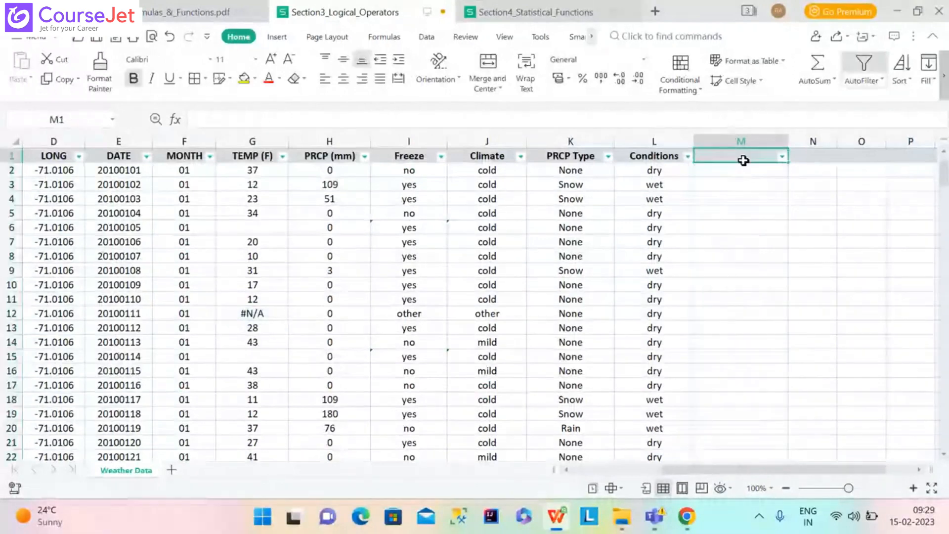
pyautogui.write('Missing data?')
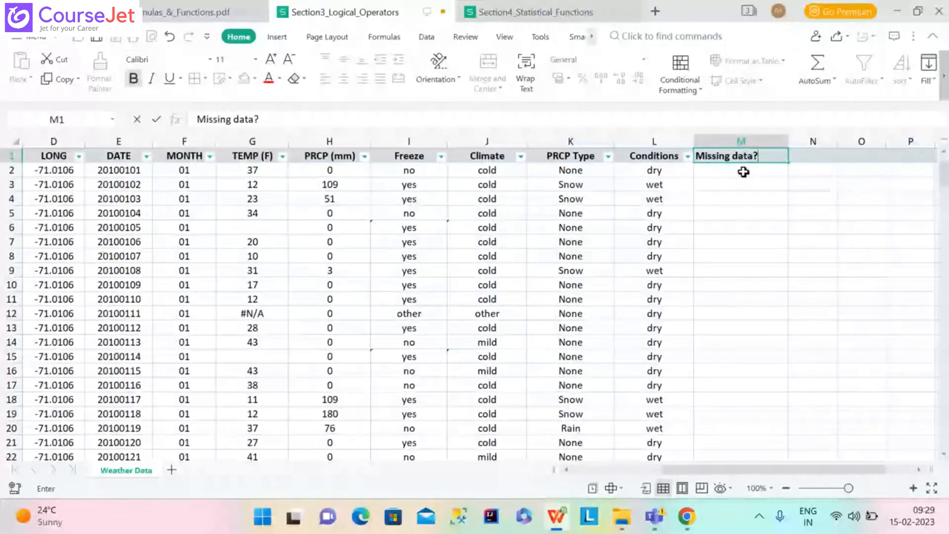
# - Start an ISBLANK formula in M2, the first cell under the Missing data? header
pyautogui.click(743, 171)
pyautogui.write('isbl')
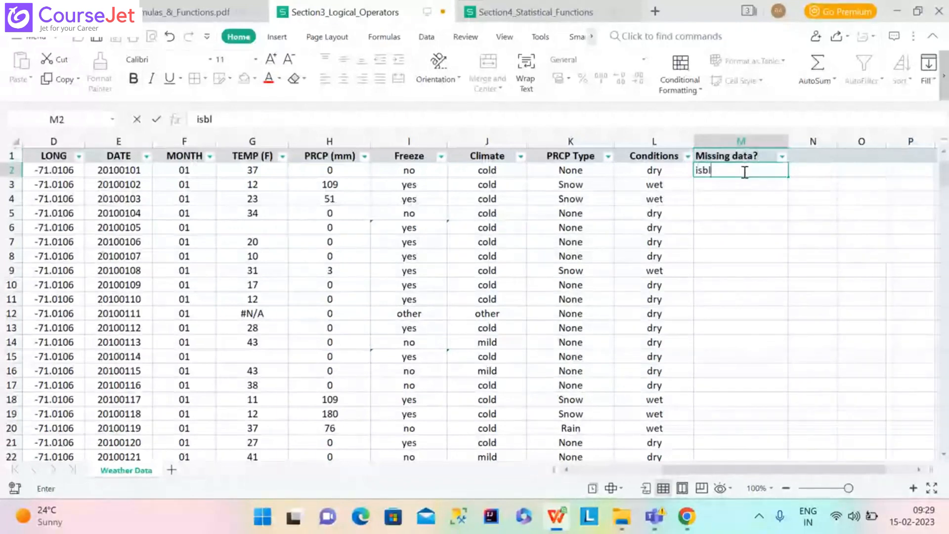
pyautogui.write('ank')
pyautogui.press('BackSpace')
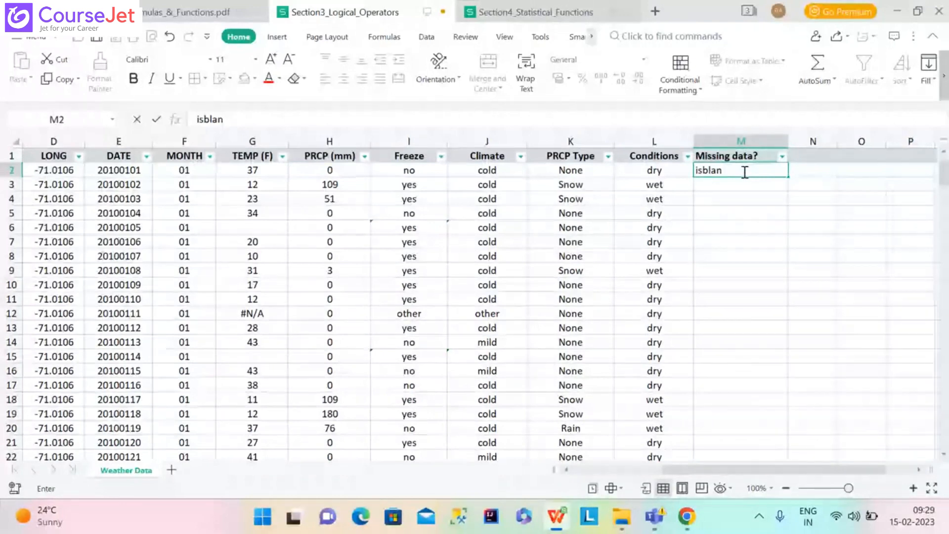
pyautogui.doubleClick(738, 188)
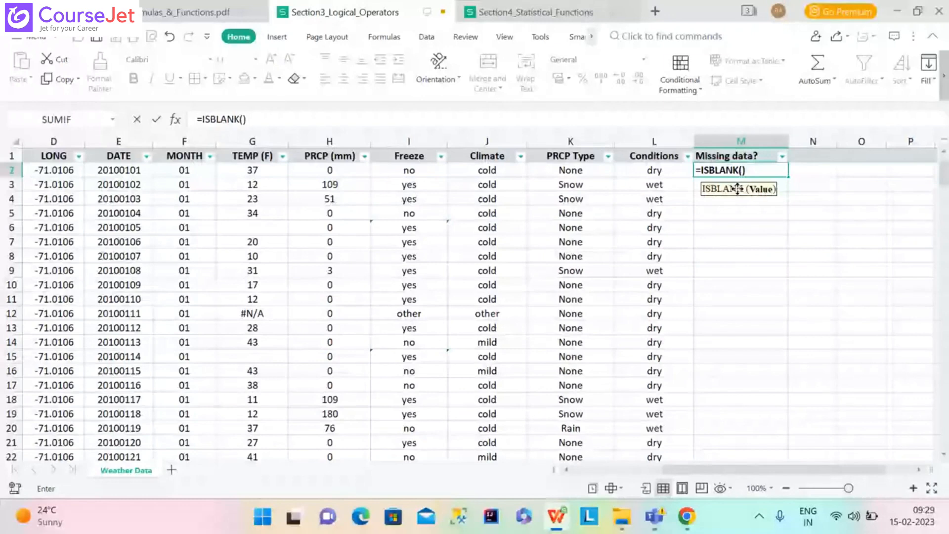
# - Try ISBLANK in M2 on J2 and on the empty cell N2, and clear the formula from M2
pyautogui.click(476, 169)
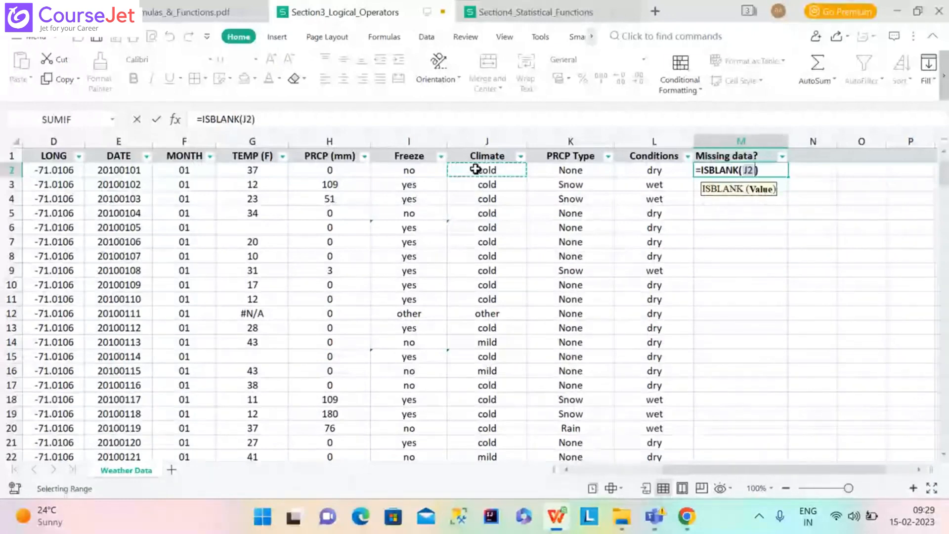
pyautogui.press('Return')
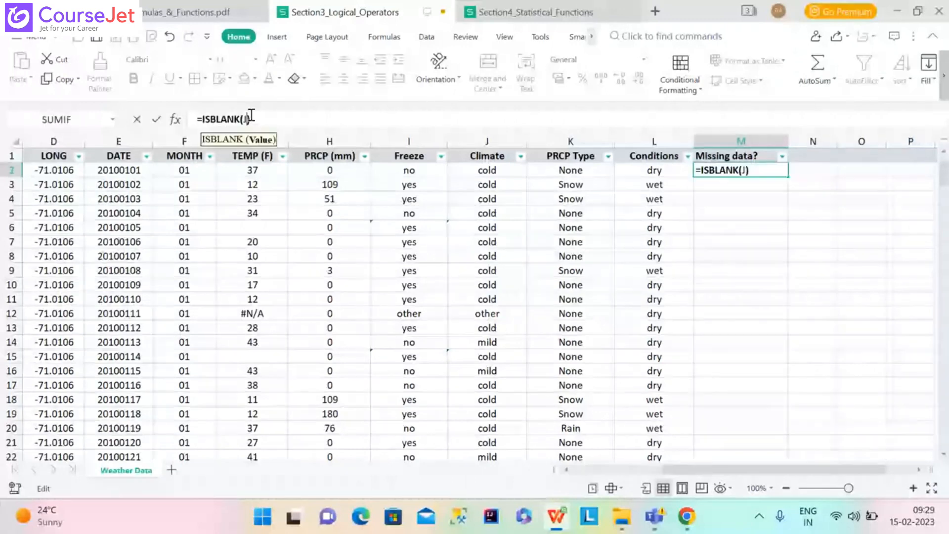
pyautogui.press('BackSpace')
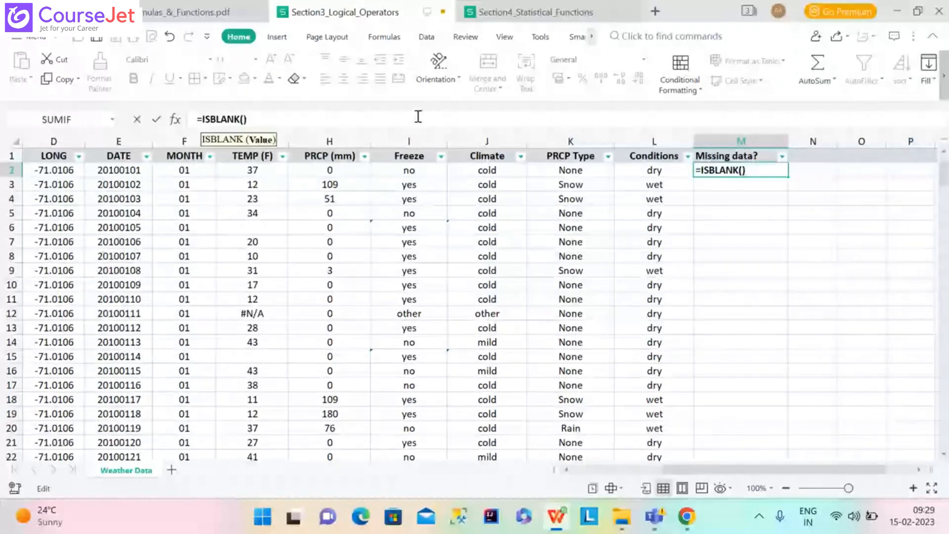
pyautogui.click(826, 170)
pyautogui.press('Return')
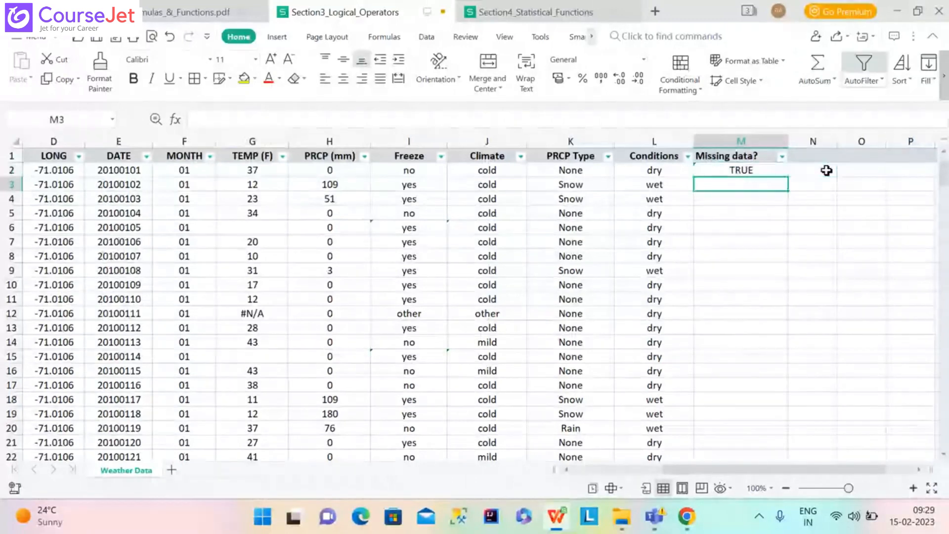
pyautogui.click(742, 171)
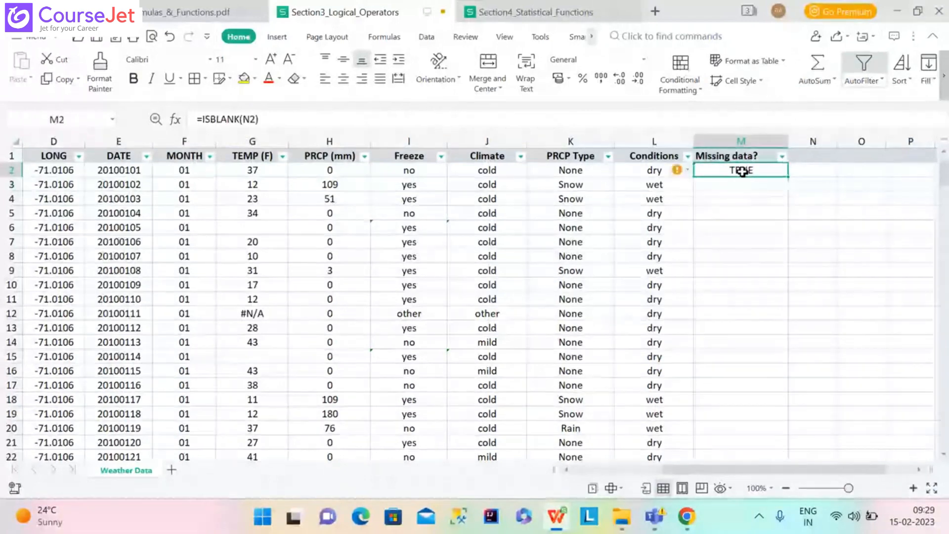
pyautogui.press('Delete')
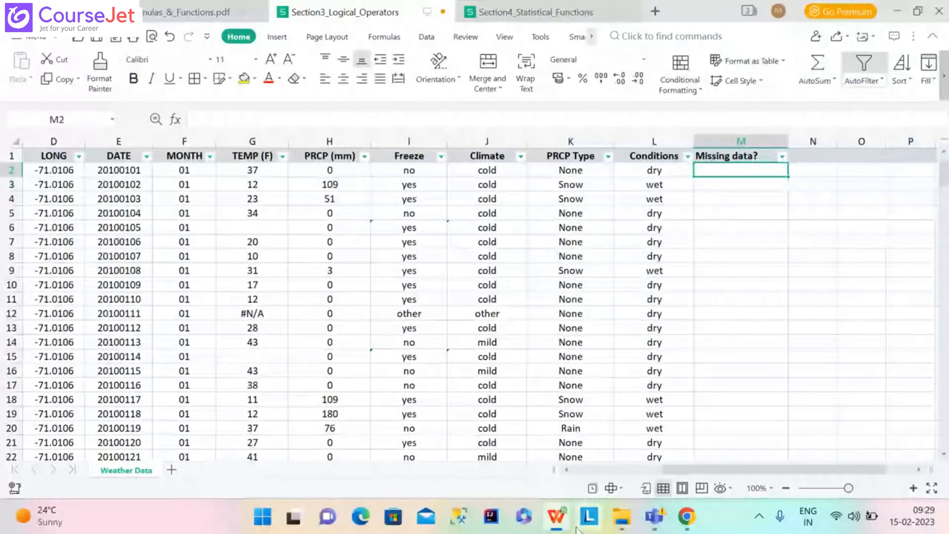
# - Consult the IS Statements page of the Excel_Formulas_&_Functions PDF and enter =ISNUMBER(E2) in M2 of the Weather Data sheet
pyautogui.moveTo(547, 516)
pyautogui.click(340, 470)
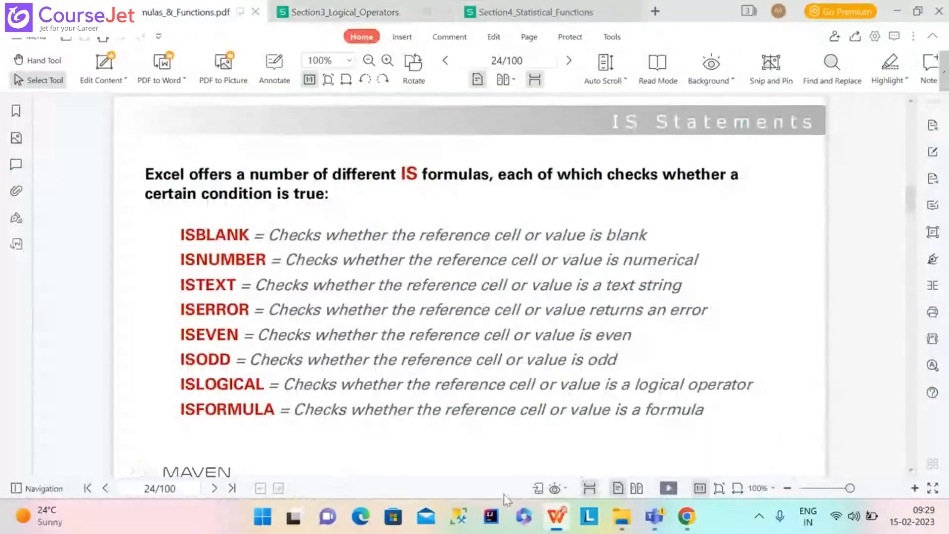
pyautogui.moveTo(557, 530)
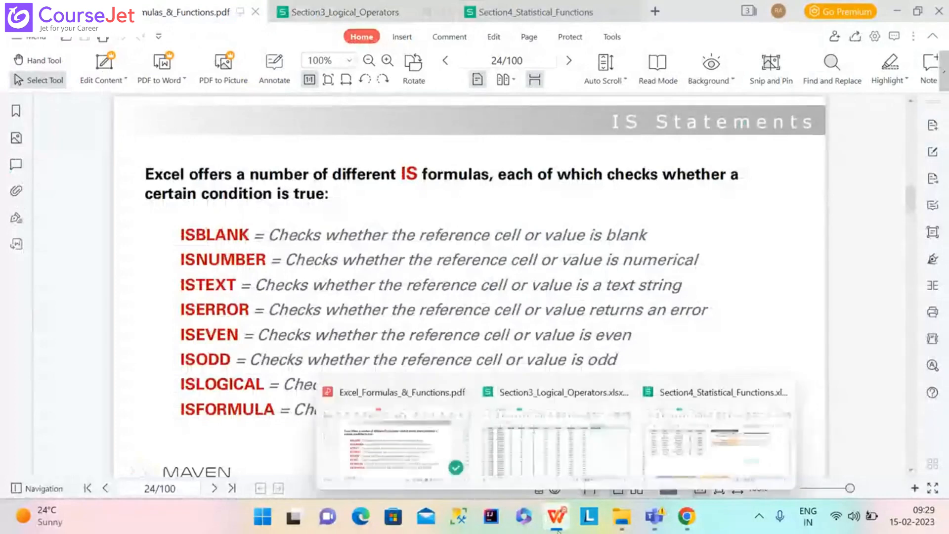
pyautogui.click(684, 460)
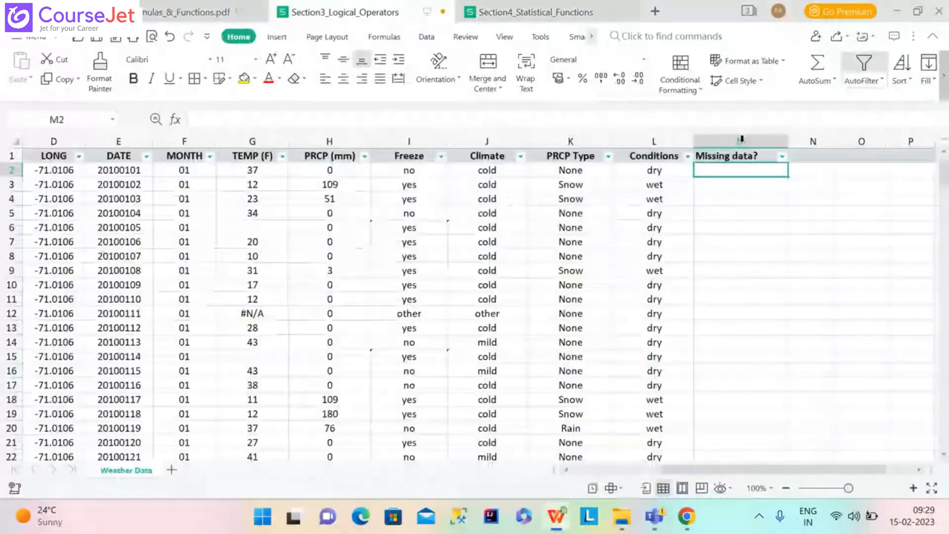
pyautogui.write('=i')
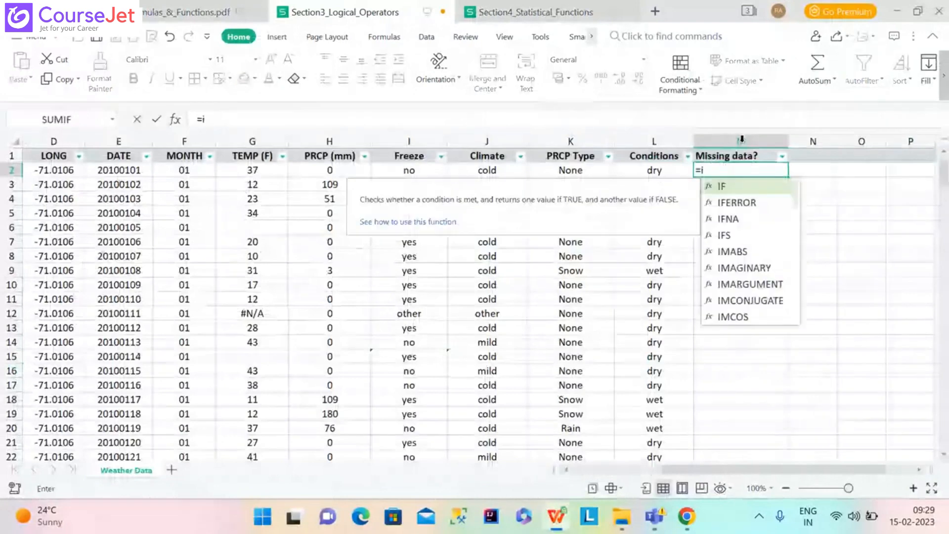
pyautogui.write('s')
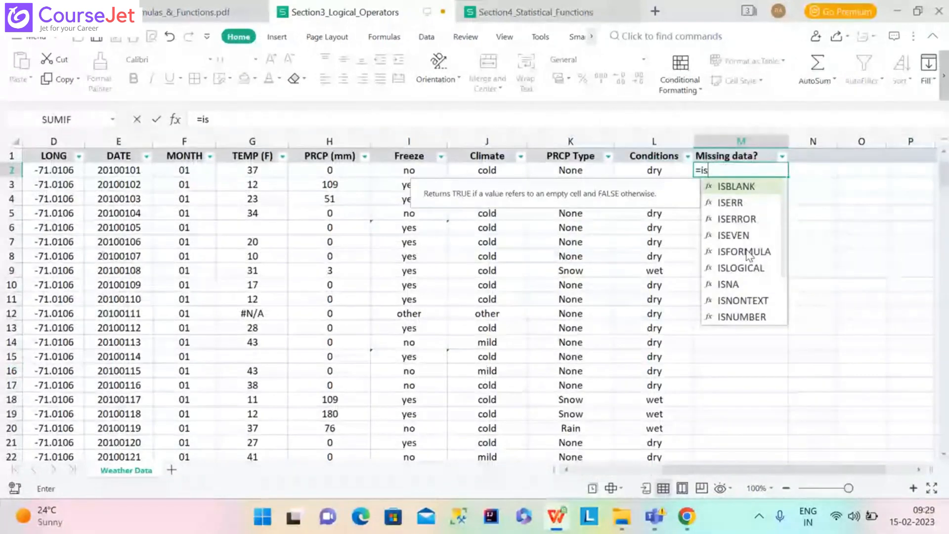
pyautogui.doubleClick(741, 316)
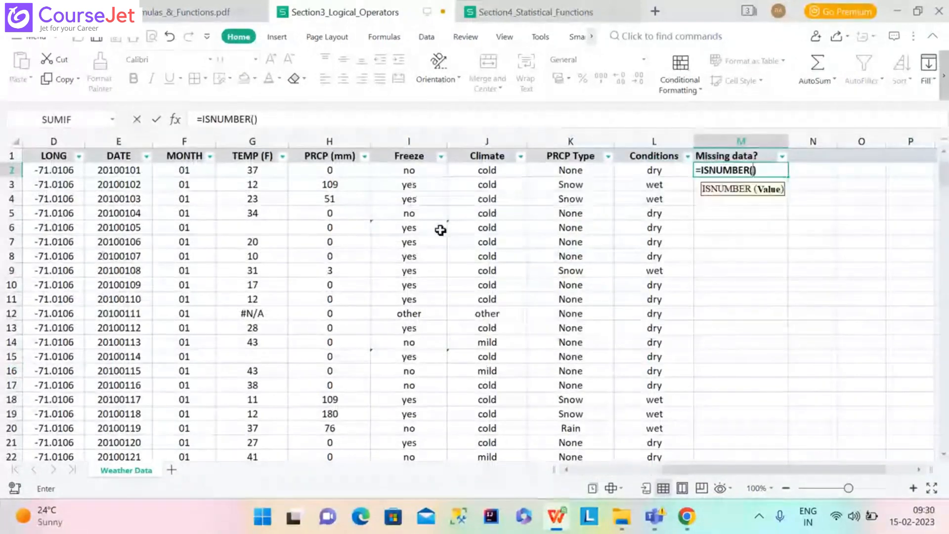
pyautogui.click(126, 174)
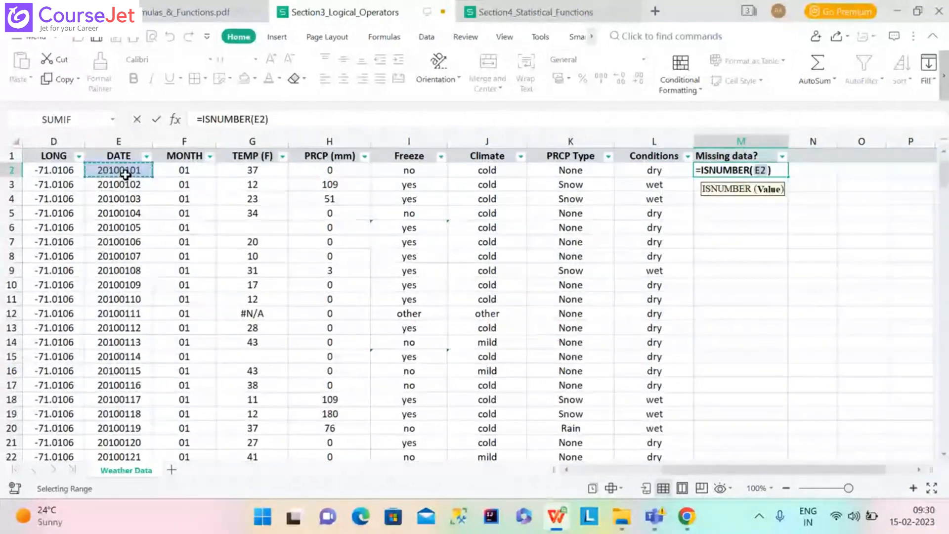
pyautogui.press('Return')
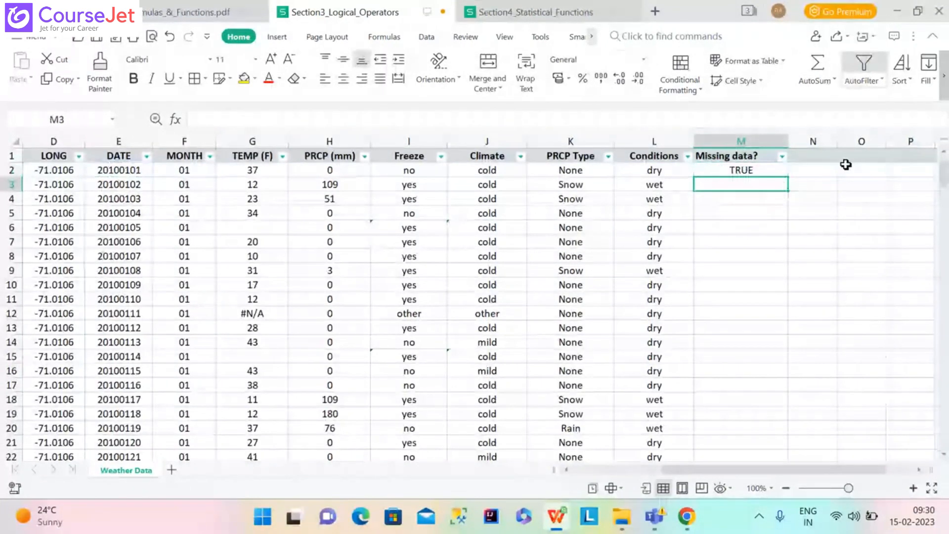
# - Enter the mixed test string asd34fdg in N3, beside the Missing data? column
pyautogui.click(800, 170)
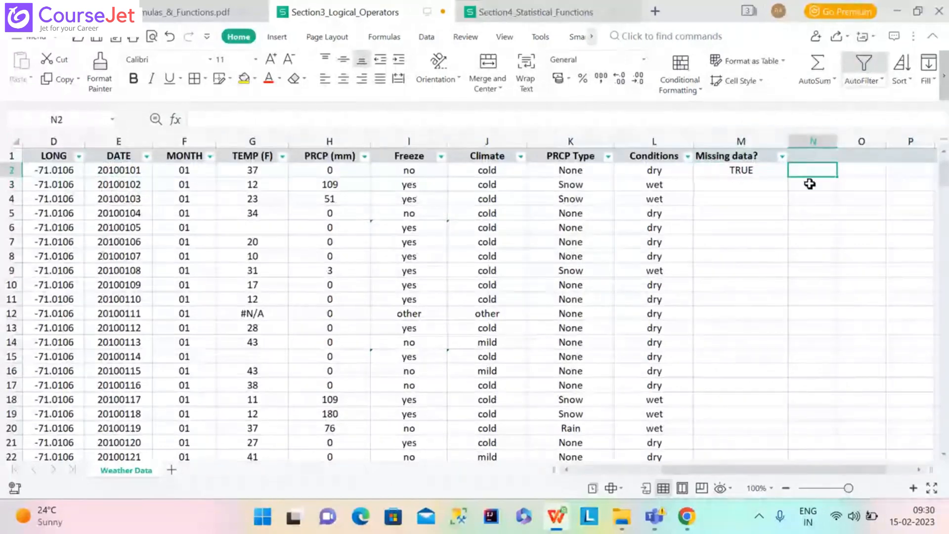
pyautogui.click(809, 184)
pyautogui.write('asd34')
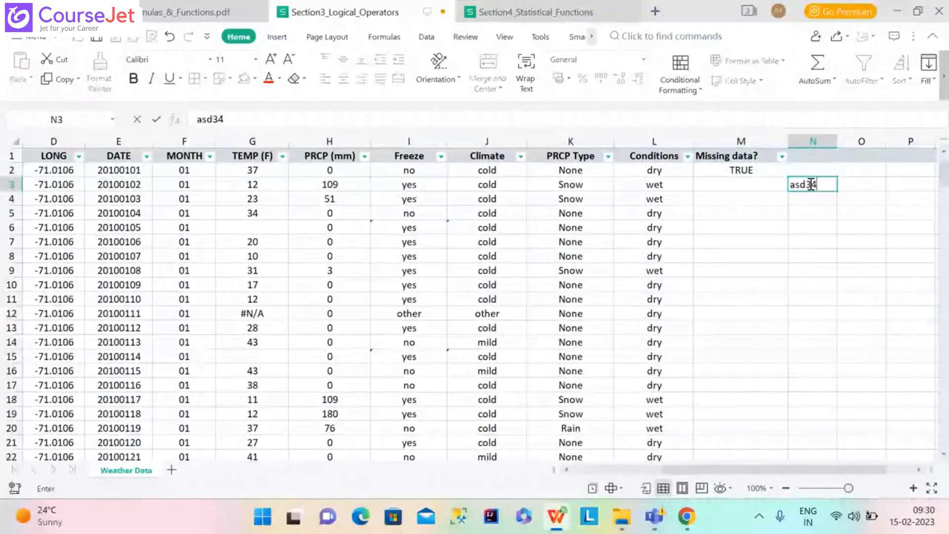
pyautogui.write('fdg')
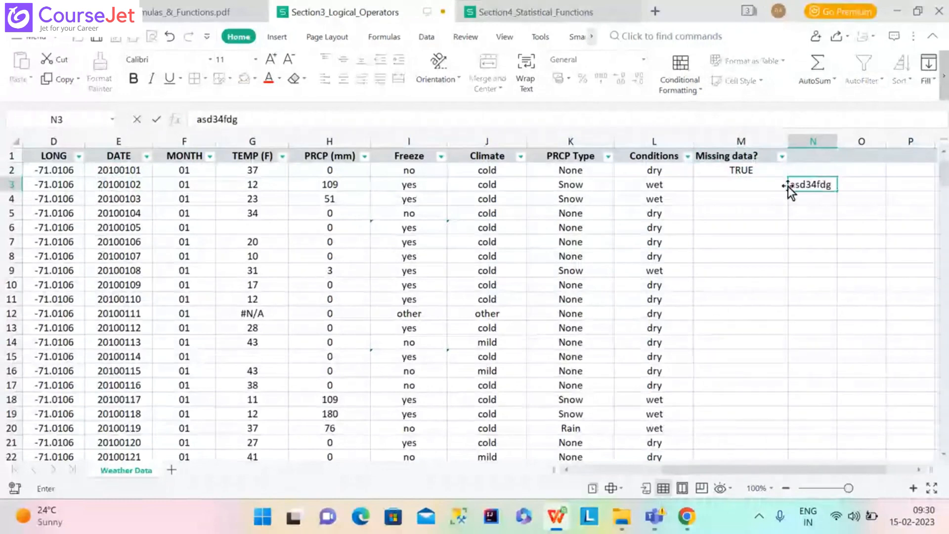
# - Enter an ISNUMBER formula in M3 that checks the test string in N3
pyautogui.click(769, 188)
pyautogui.write('=')
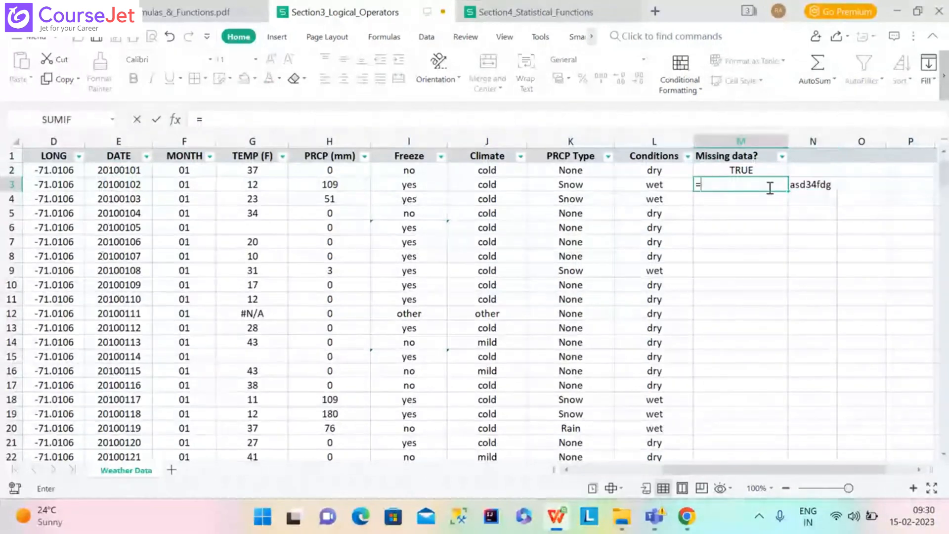
pyautogui.write('i')
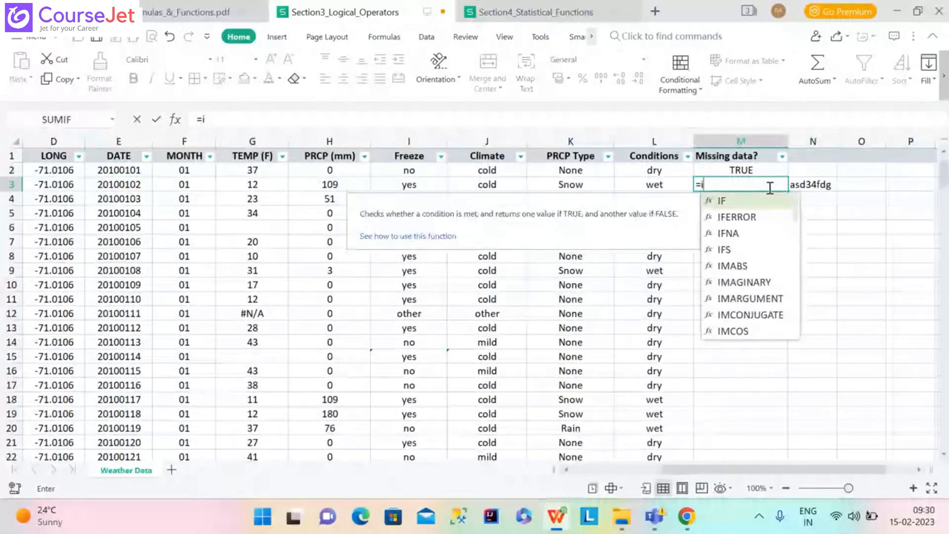
pyautogui.write('s')
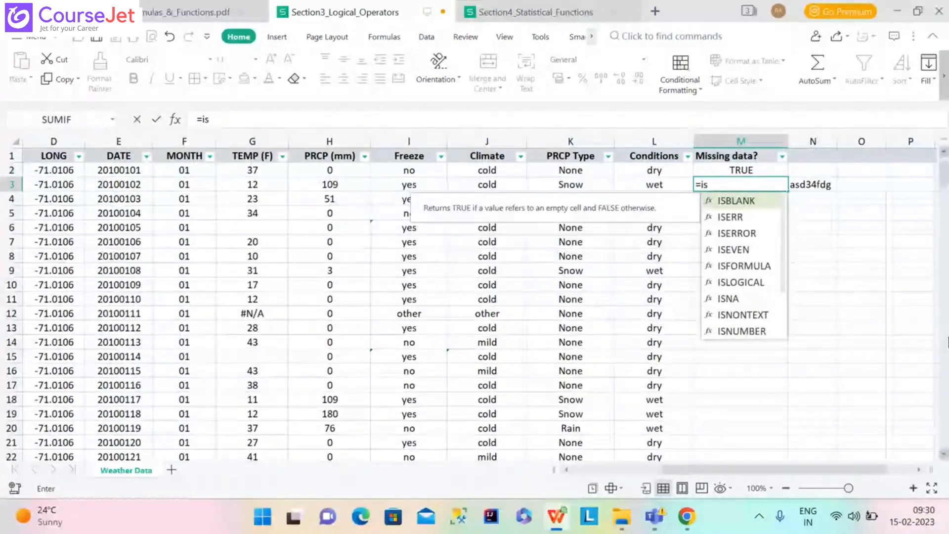
pyautogui.doubleClick(742, 332)
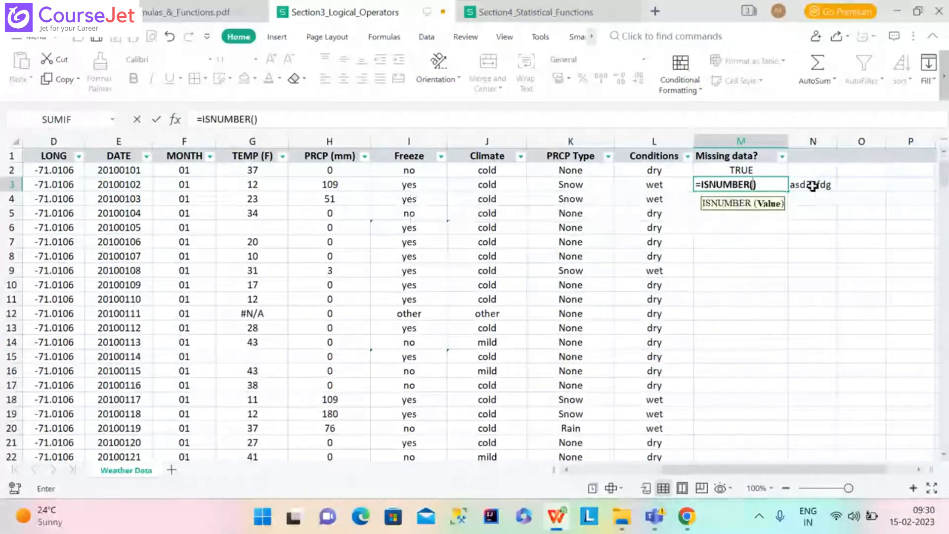
pyautogui.press('Return')
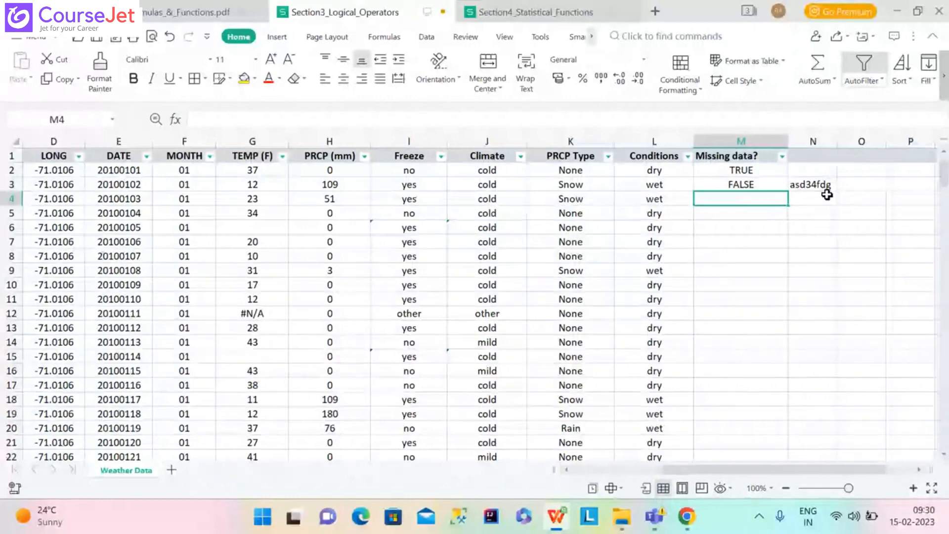
# - Consult the PDF's IS Statements page again and enter =ISTEXT(N3) in M4 of the Weather Data sheet
pyautogui.click(188, 12)
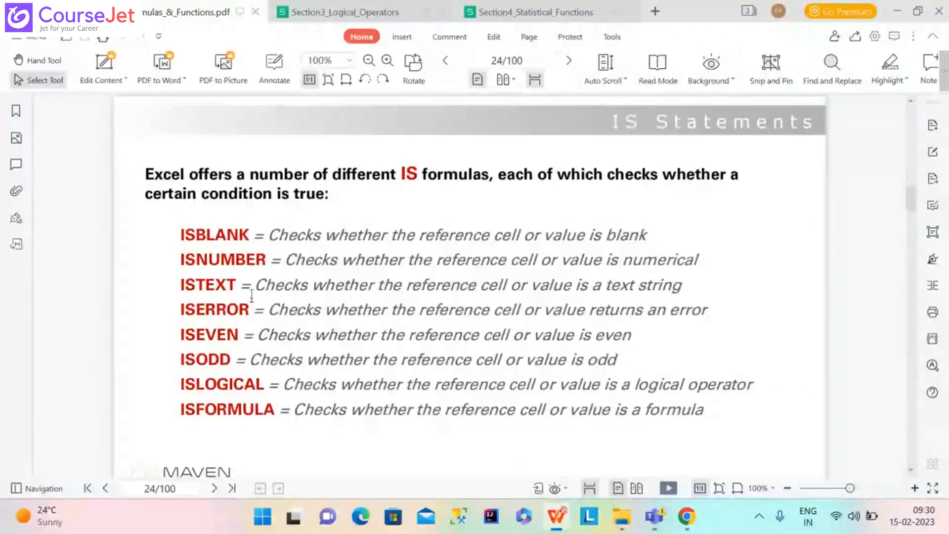
pyautogui.moveTo(613, 521)
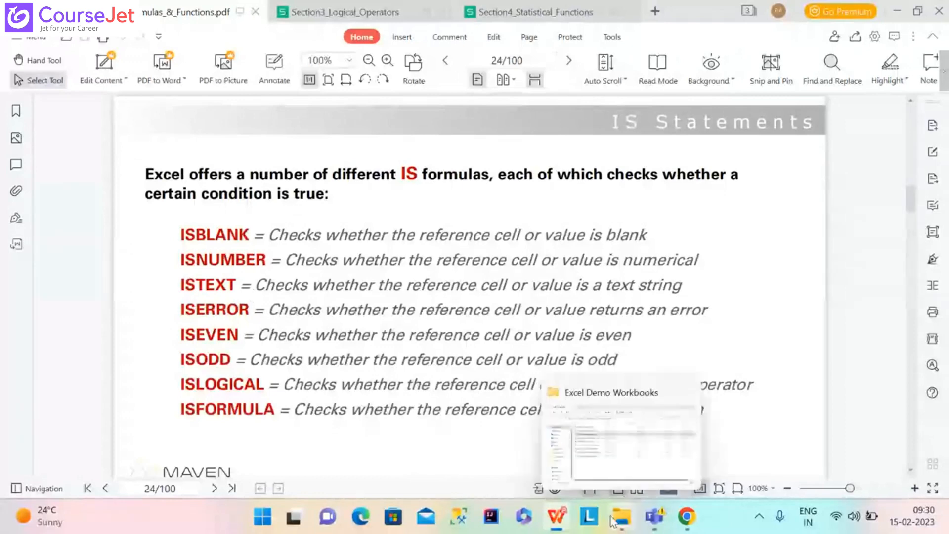
pyautogui.moveTo(556, 517)
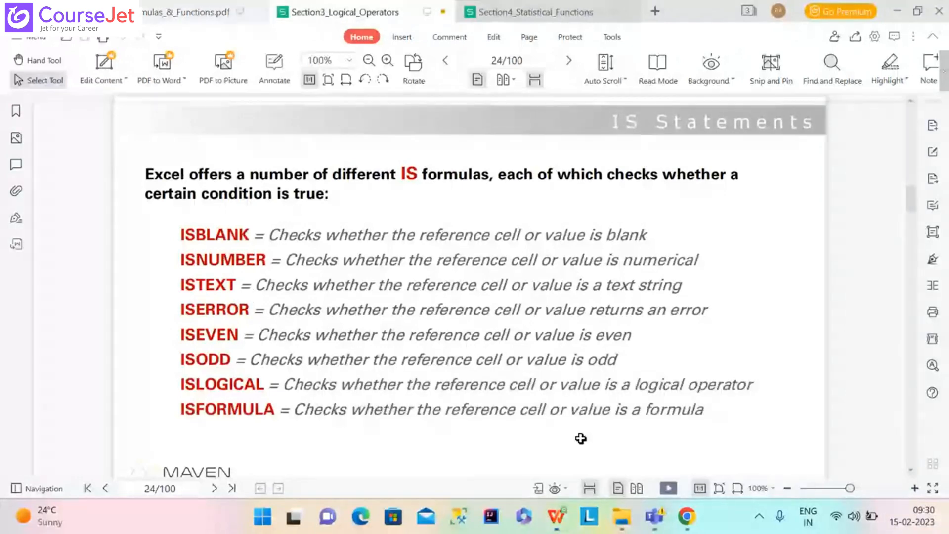
pyautogui.hotkey('ctrl', 'Tab')
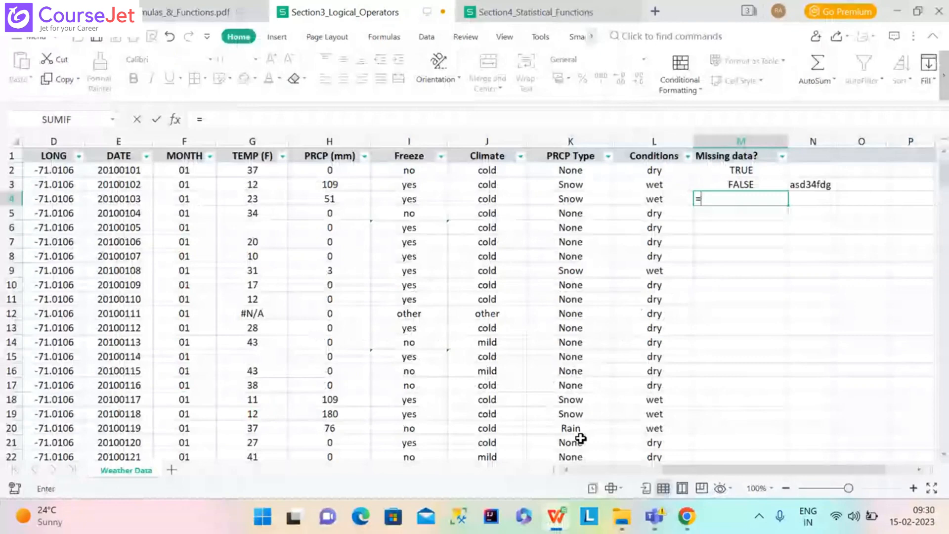
pyautogui.write('is')
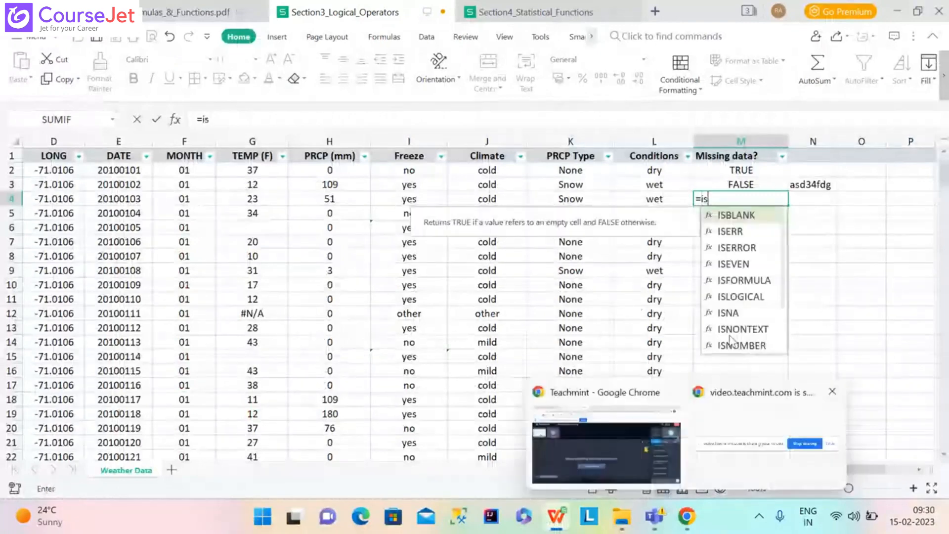
pyautogui.write('t')
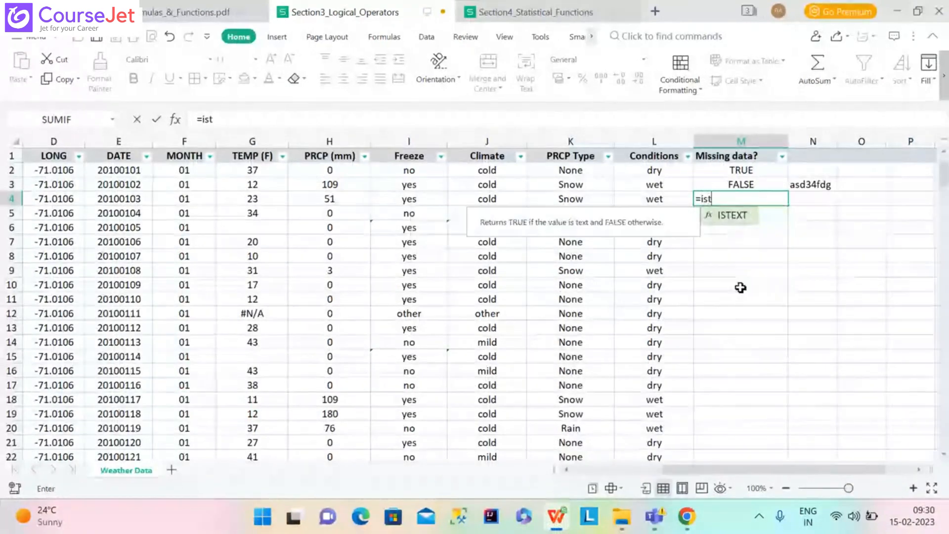
pyautogui.doubleClick(728, 217)
pyautogui.click(816, 188)
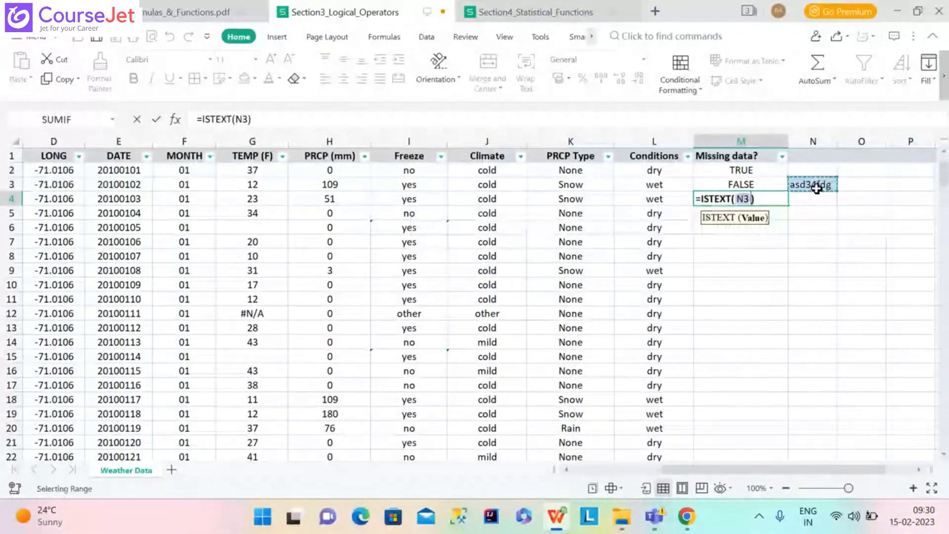
pyautogui.press('Return')
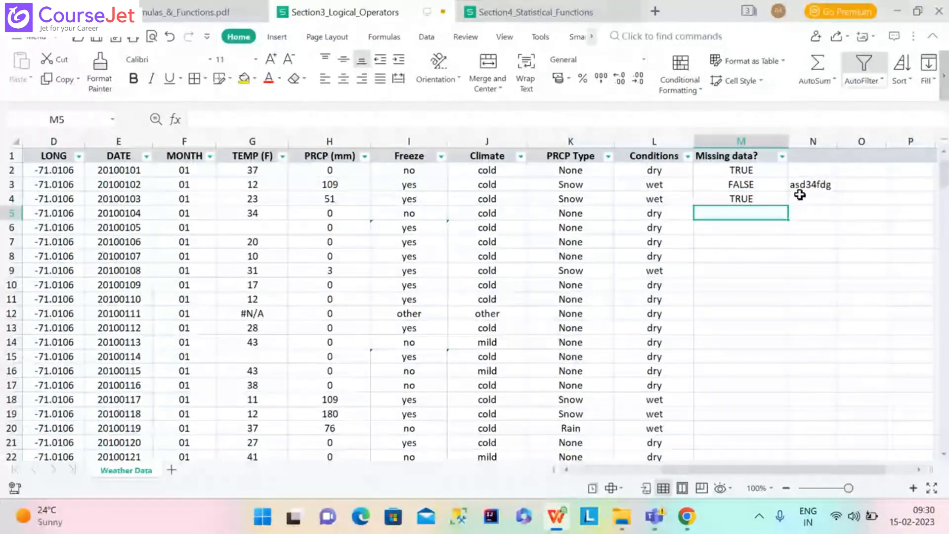
# - Change the test string in N3 to asd34789065fdg and check the ISTEXT formula in M4
pyautogui.click(810, 184)
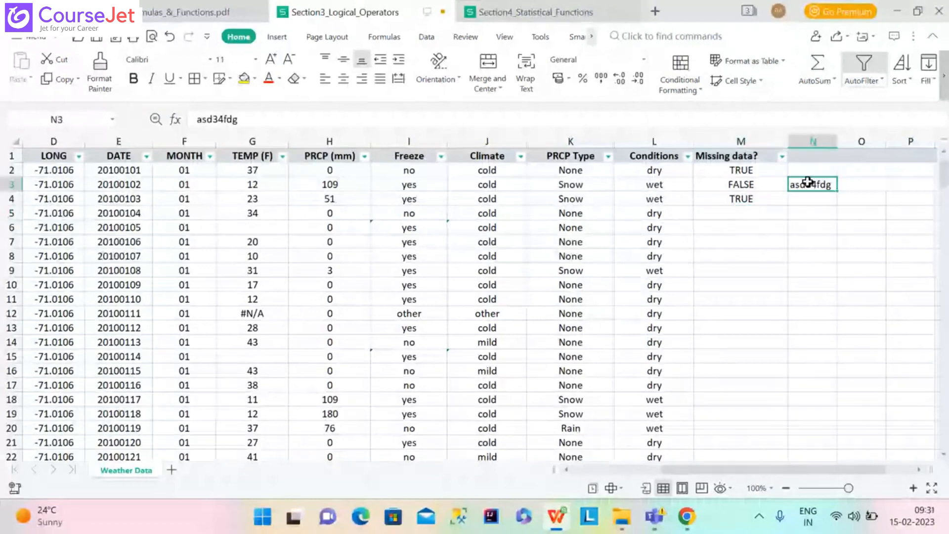
pyautogui.click(225, 119)
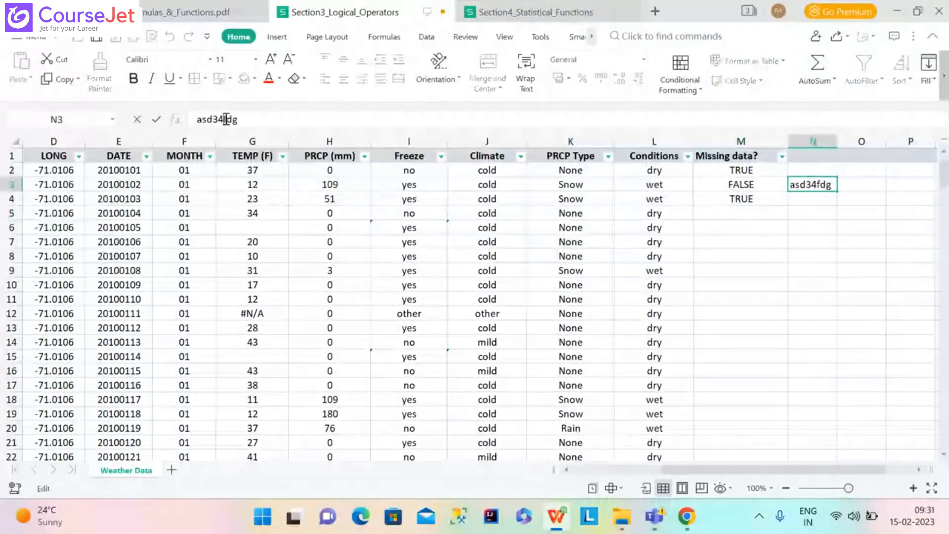
pyautogui.write('7')
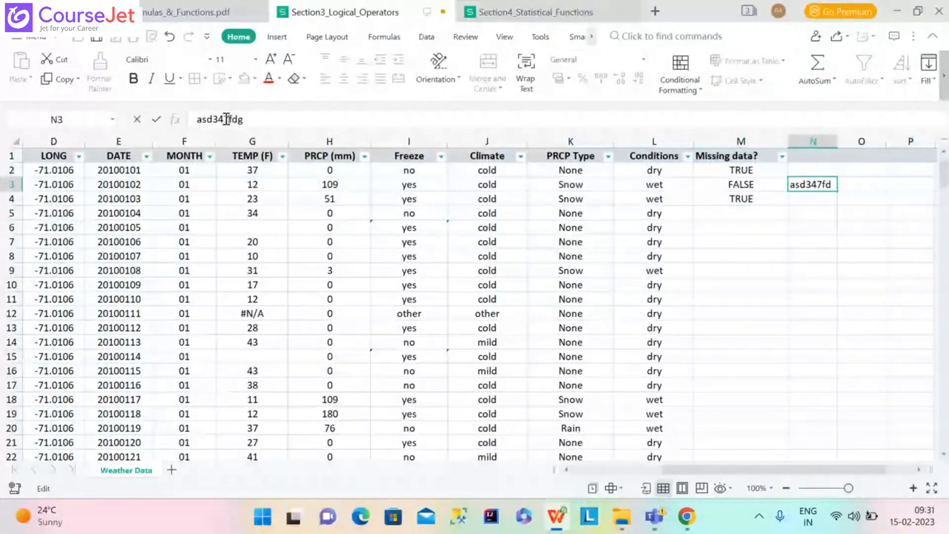
pyautogui.write('89065')
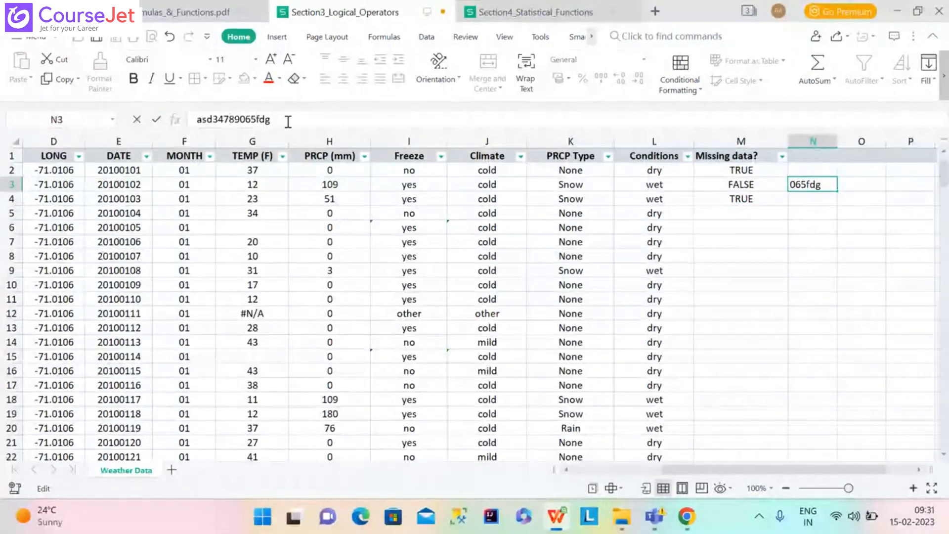
pyautogui.click(742, 199)
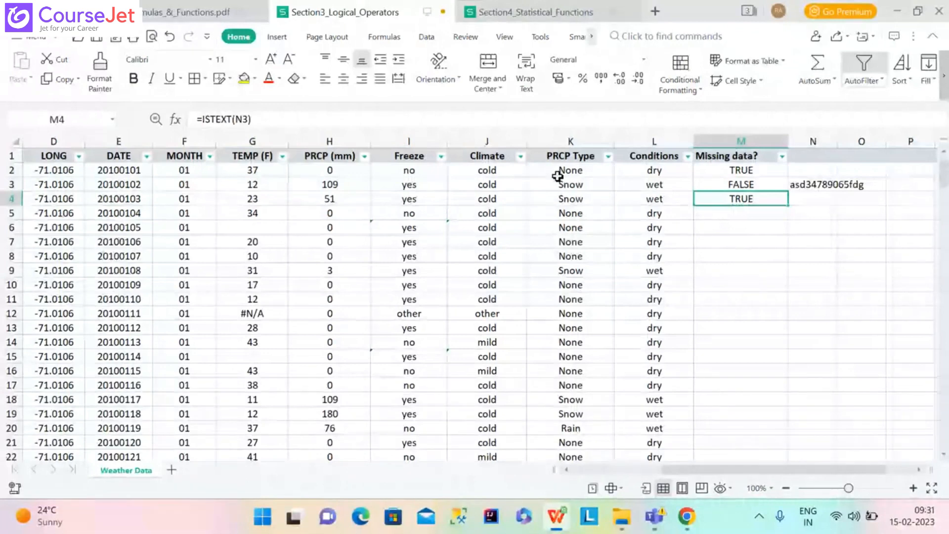
# - Inspect the ISTEXT formula in M4 and the cell it references
pyautogui.press('Down')
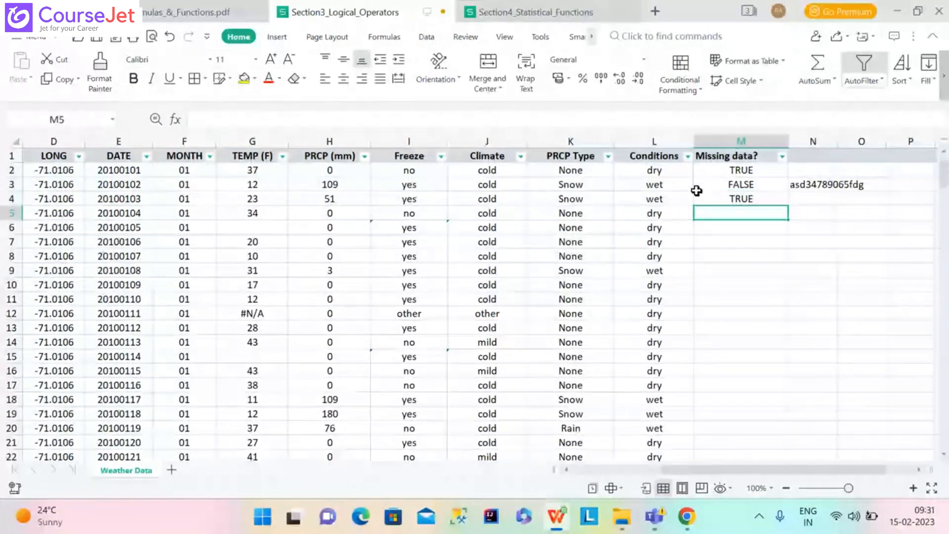
pyautogui.click(739, 197)
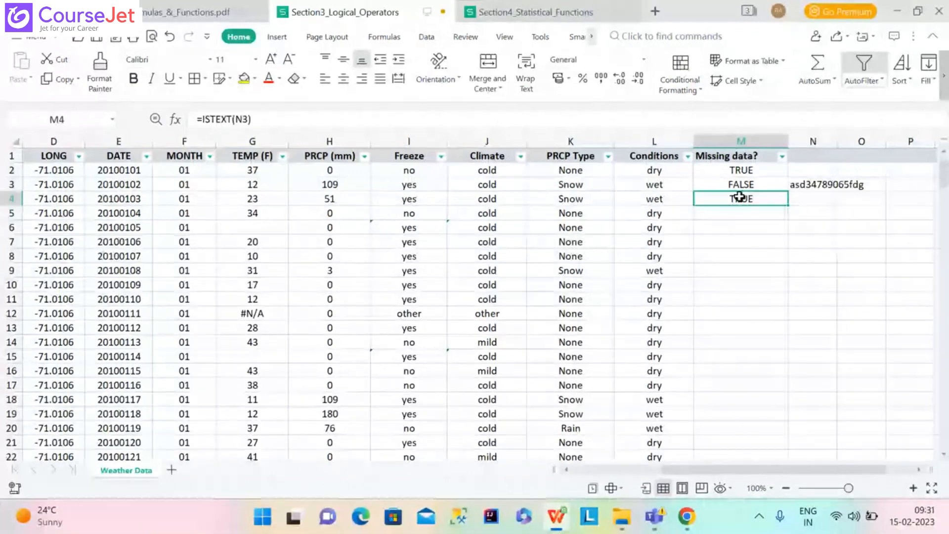
pyautogui.click(245, 121)
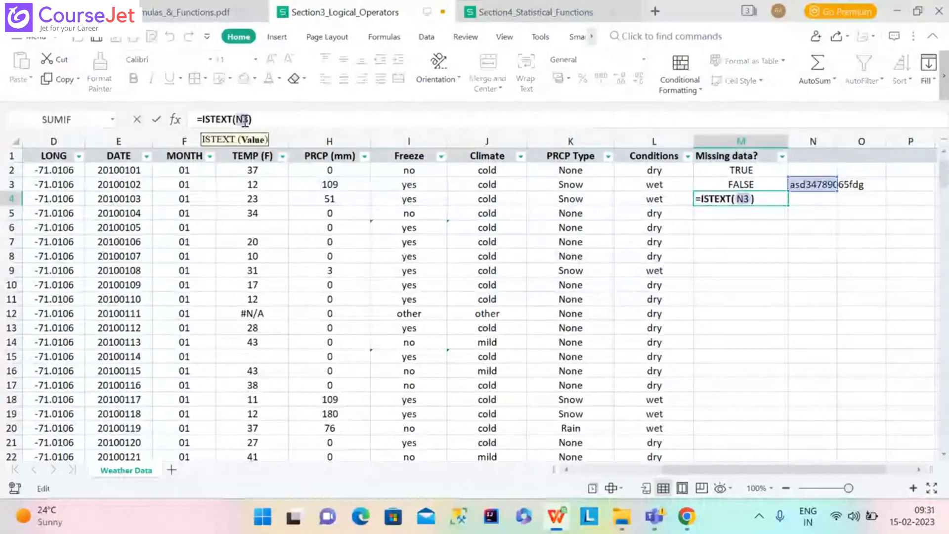
pyautogui.press('Return')
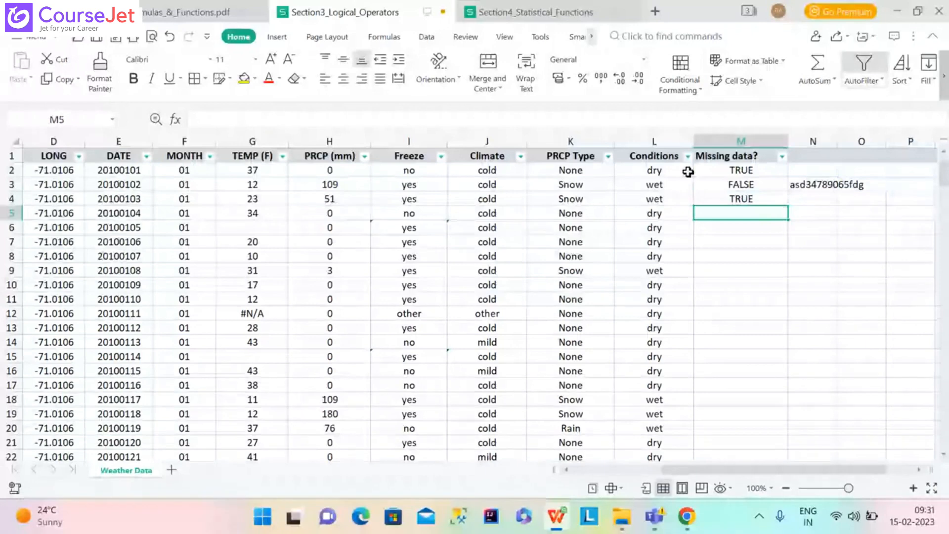
# - Shorten the test string in N3 to 34789065fdg and recheck the ISTEXT formula in M4
pyautogui.click(806, 185)
pyautogui.doubleClick(804, 185)
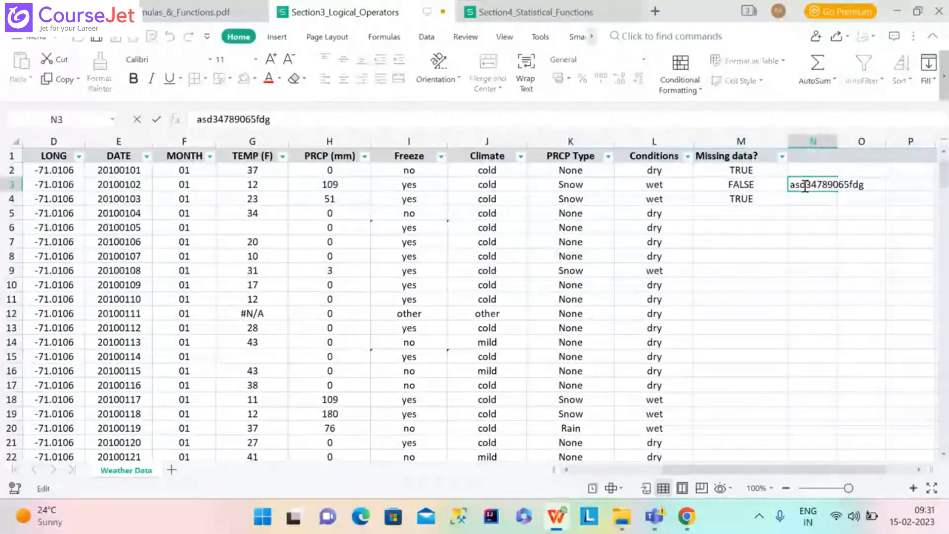
pyautogui.press('BackSpace')
pyautogui.press('BackSpace')
pyautogui.press('BackSpace')
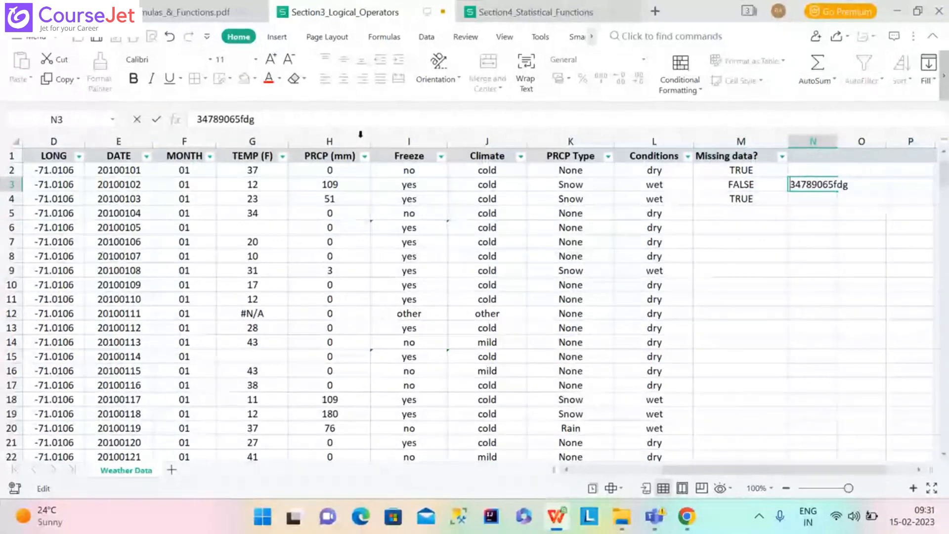
pyautogui.click(753, 197)
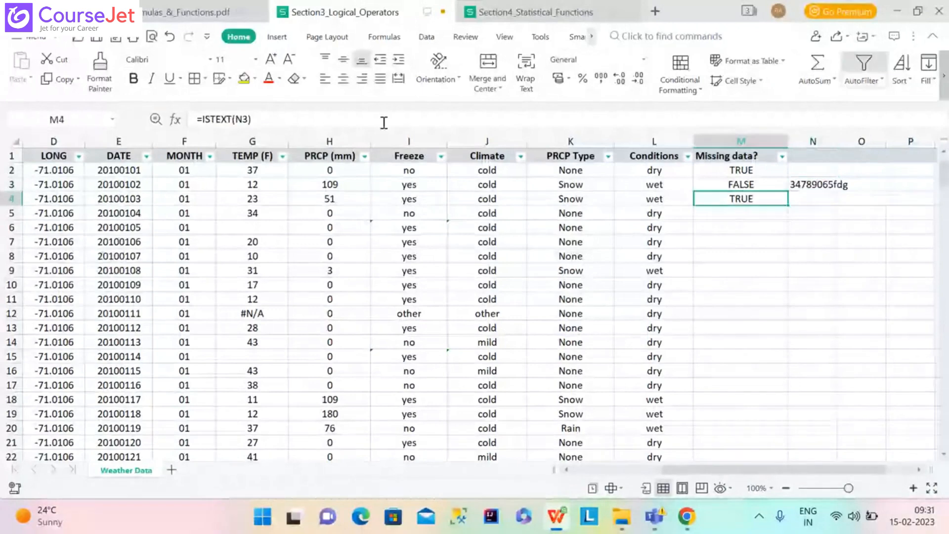
pyautogui.click(251, 119)
pyautogui.press('Return')
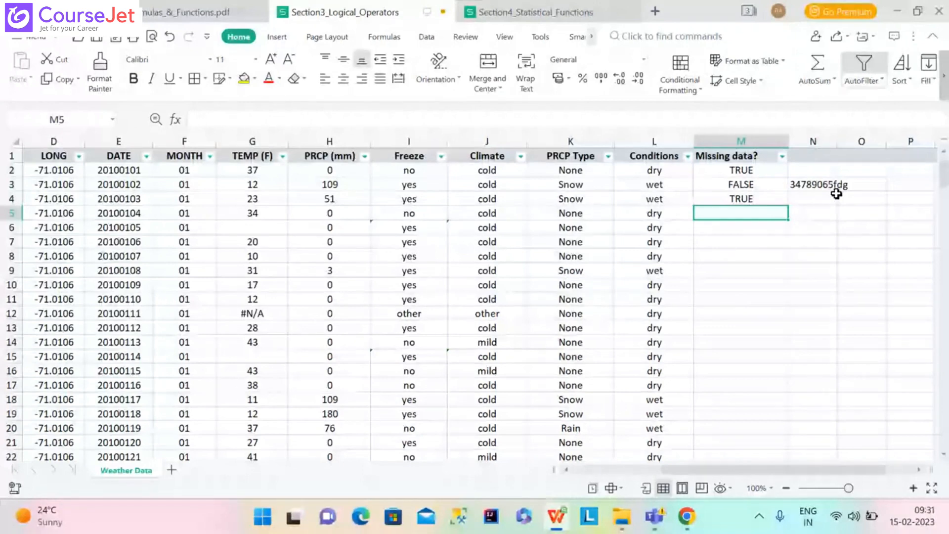
# - Enter an ISEVEN formula in M5 that checks the date value in E5
pyautogui.write('=is')
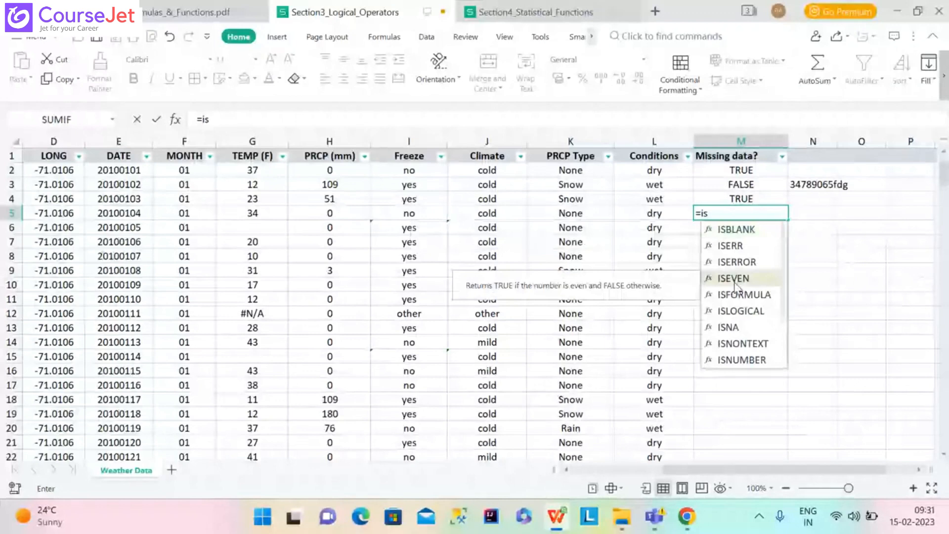
pyautogui.doubleClick(734, 278)
pyautogui.click(101, 214)
pyautogui.press('Return')
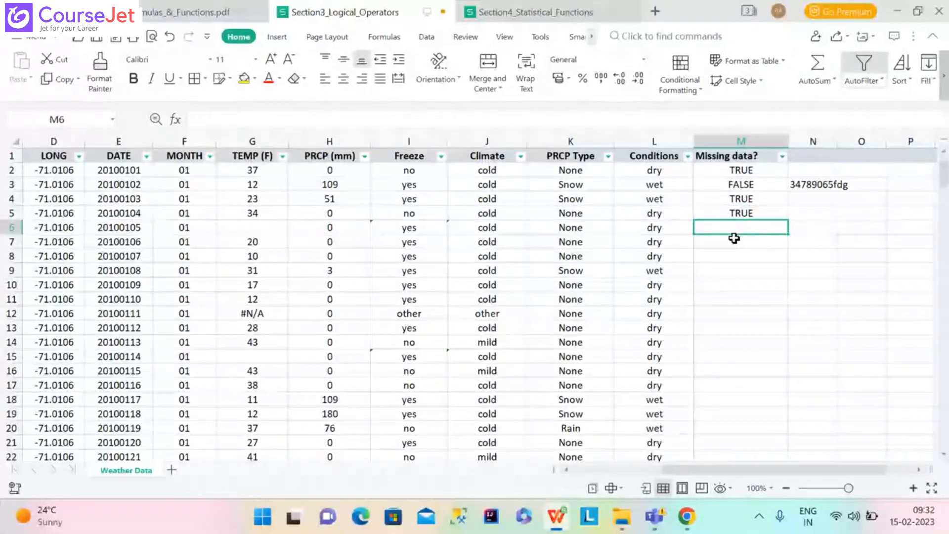
# - Enter =ISFORMULA(J2) in M6 to test whether the first Climate cell holds a formula
pyautogui.write('=ui')
pyautogui.press('BackSpace')
pyautogui.press('BackSpace')
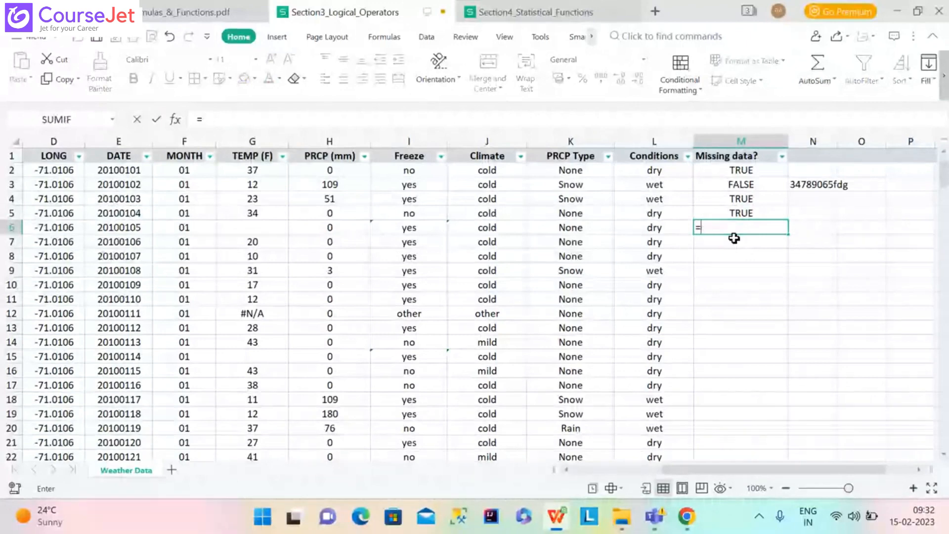
pyautogui.write('is')
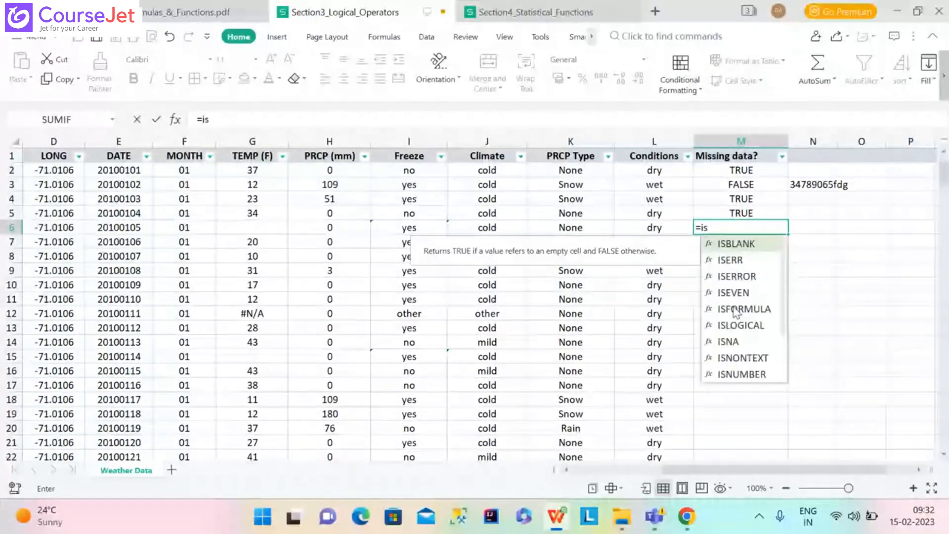
pyautogui.doubleClick(736, 310)
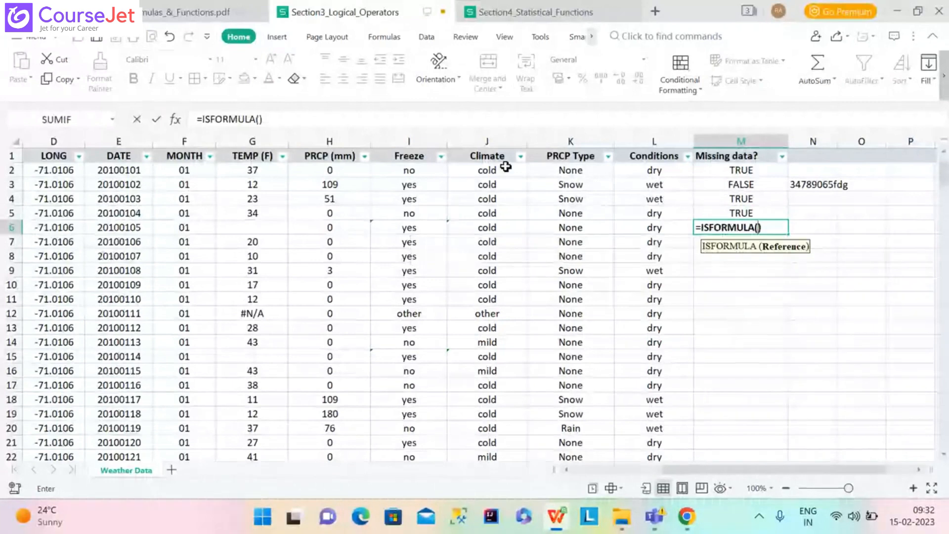
pyautogui.click(503, 169)
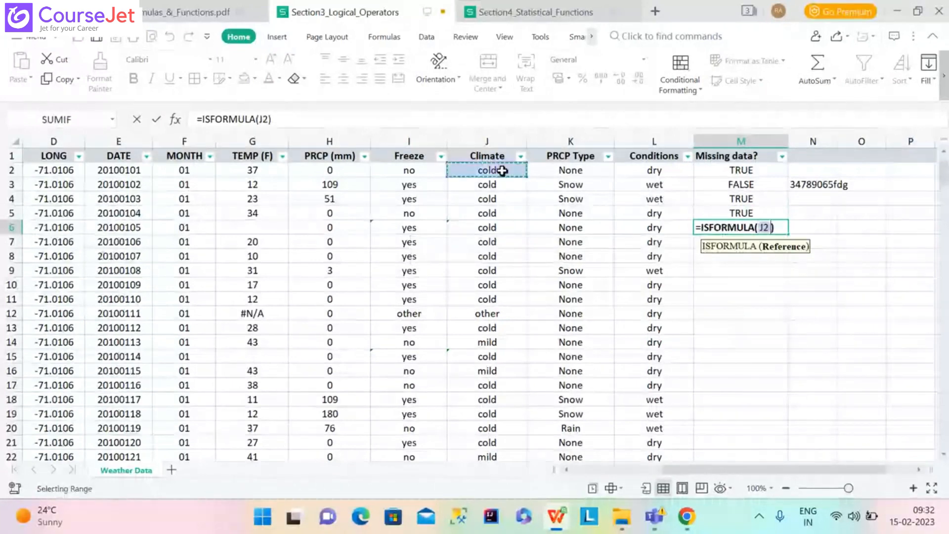
pyautogui.press('Return')
# - Review the Climate formula in J2 and consult the IS Statements page of the formulas PDF
pyautogui.click(501, 170)
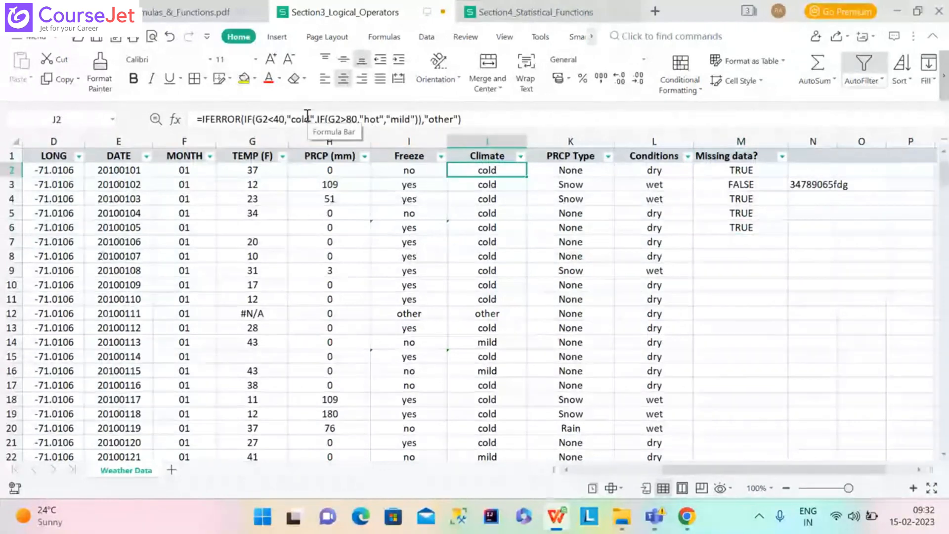
pyautogui.moveTo(536, 530)
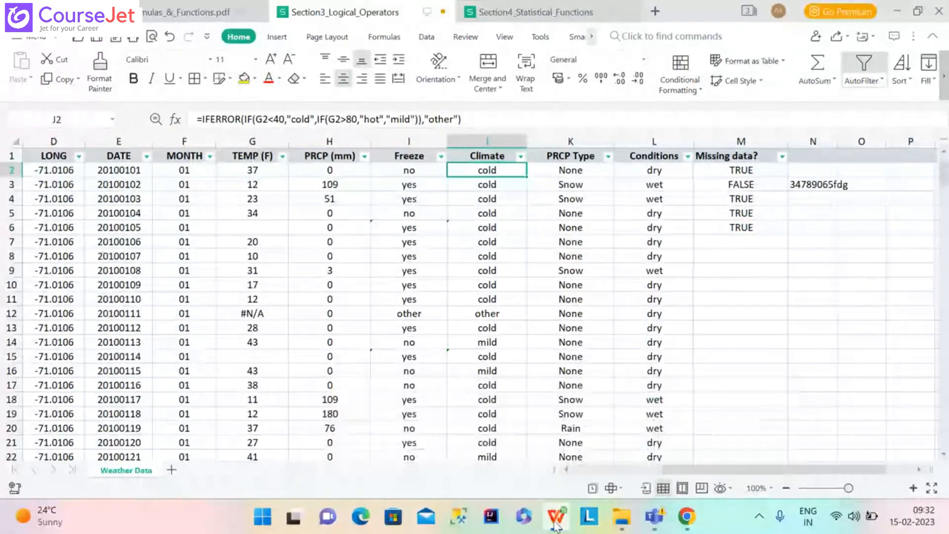
pyautogui.click(402, 459)
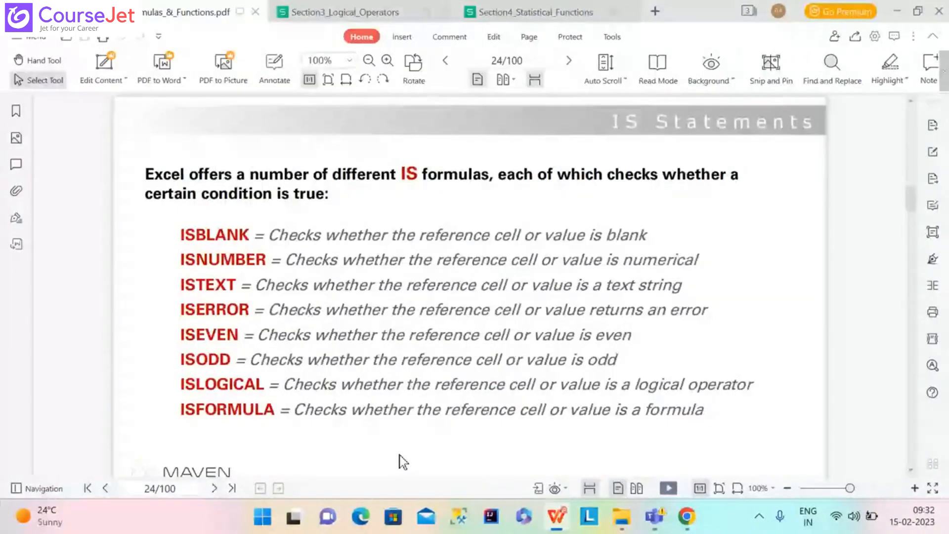
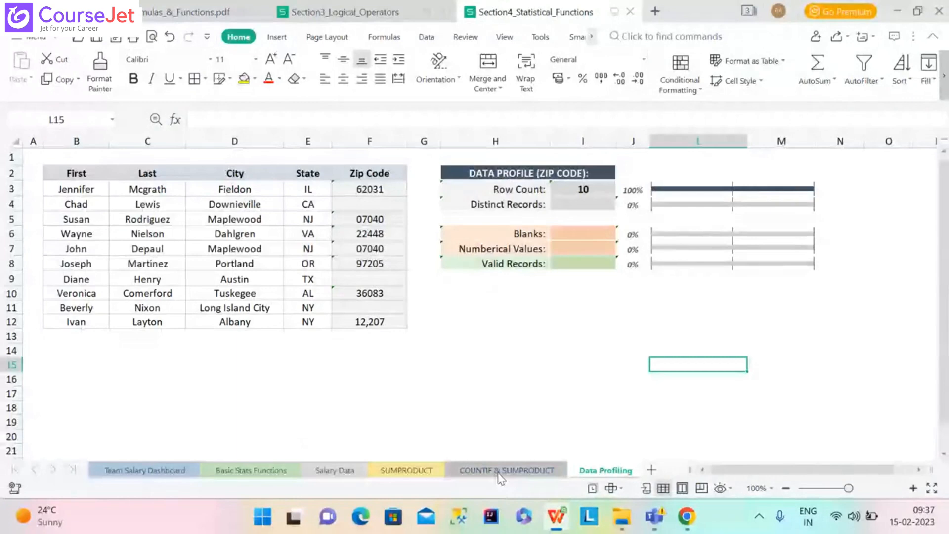
# - Look over the Salary Data, Basic Stats Functions and Team Salary Dashboard sheets of the Section4_Statistical_Functions workbook
pyautogui.click(335, 470)
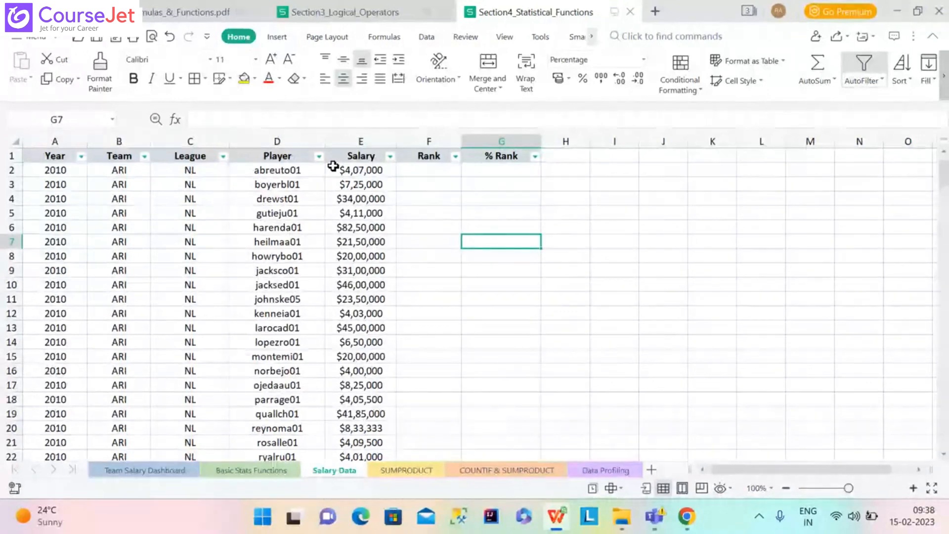
pyautogui.click(255, 471)
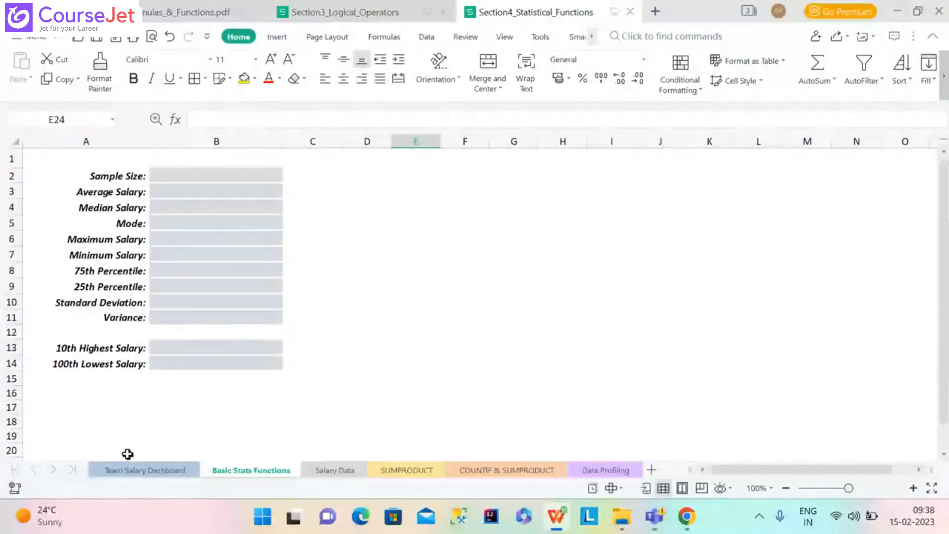
pyautogui.click(117, 472)
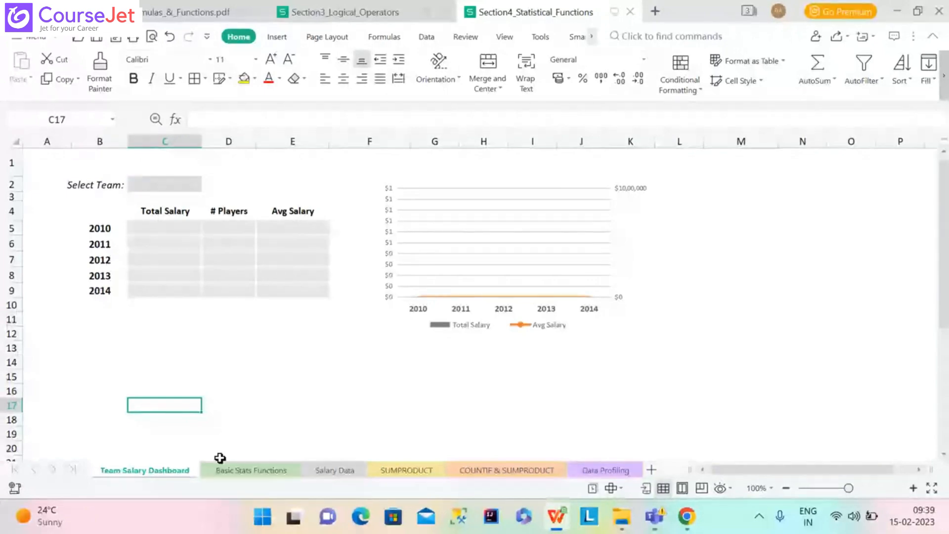
# - Enter =COUNT('Salary Data'!E:E) as the Sample Size in B2 of the Basic Stats Functions sheet
pyautogui.click(231, 470)
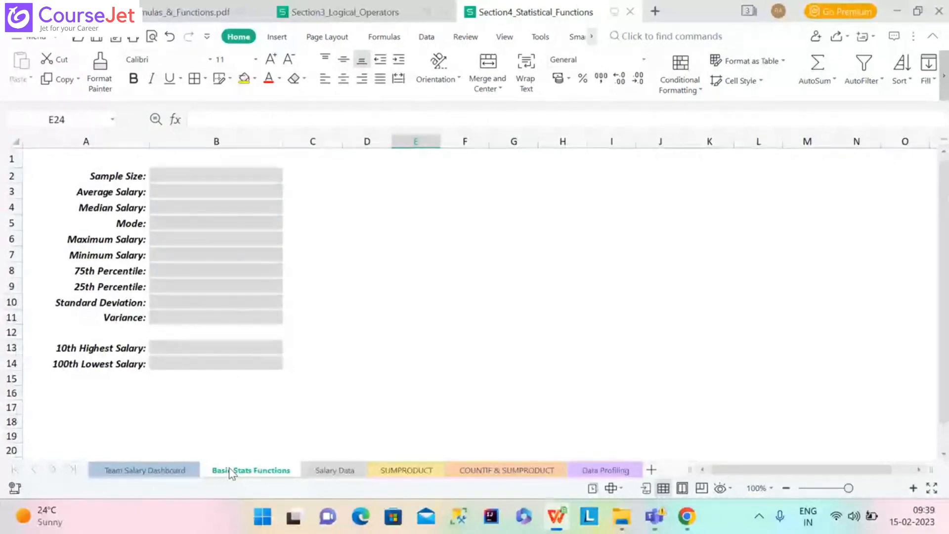
pyautogui.click(221, 173)
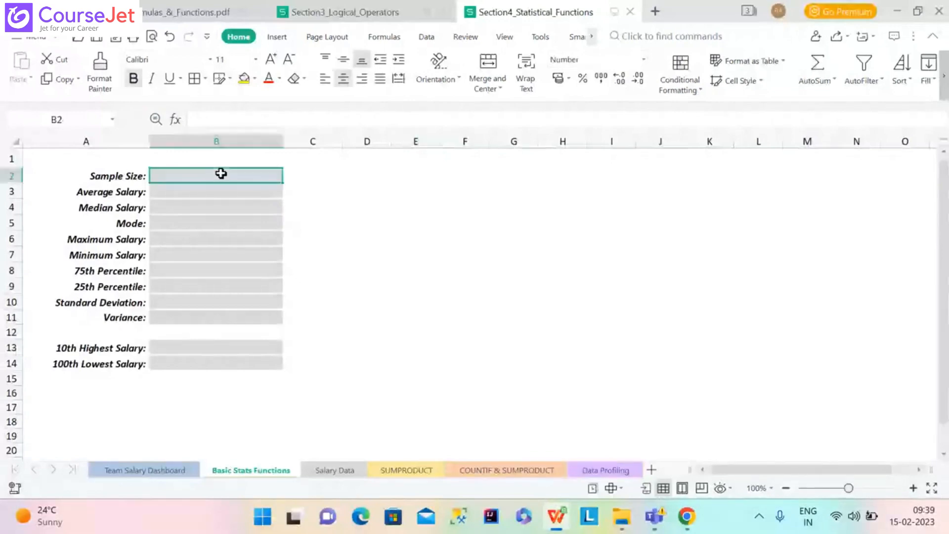
pyautogui.write('=count')
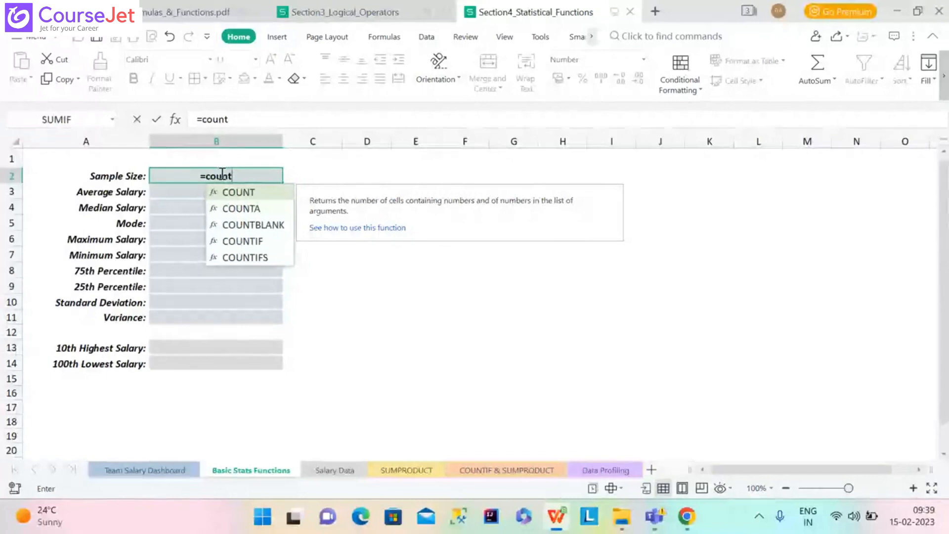
pyautogui.write('(')
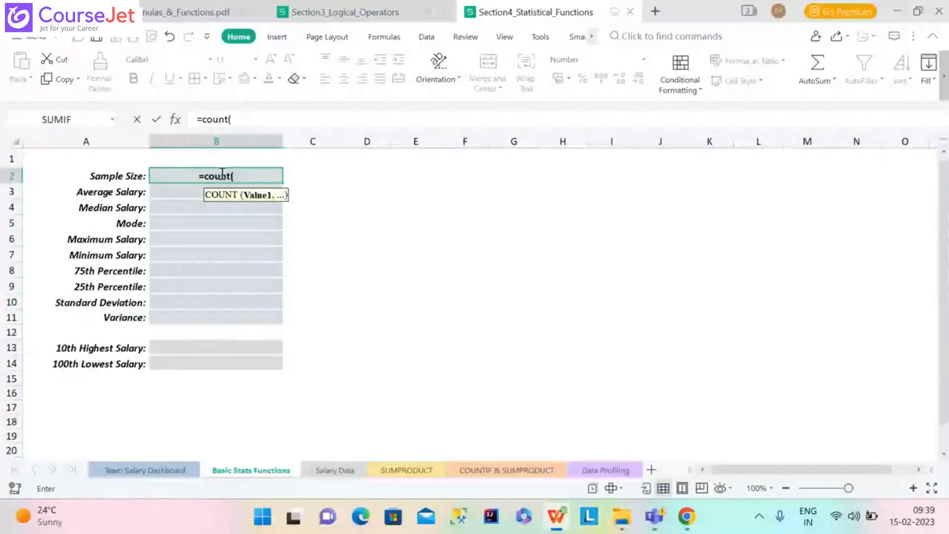
pyautogui.click(329, 470)
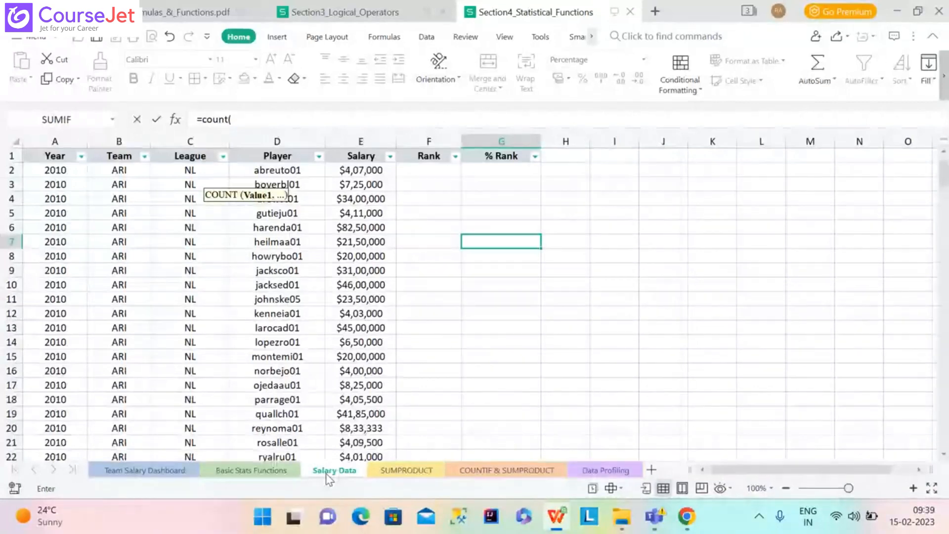
pyautogui.click(344, 135)
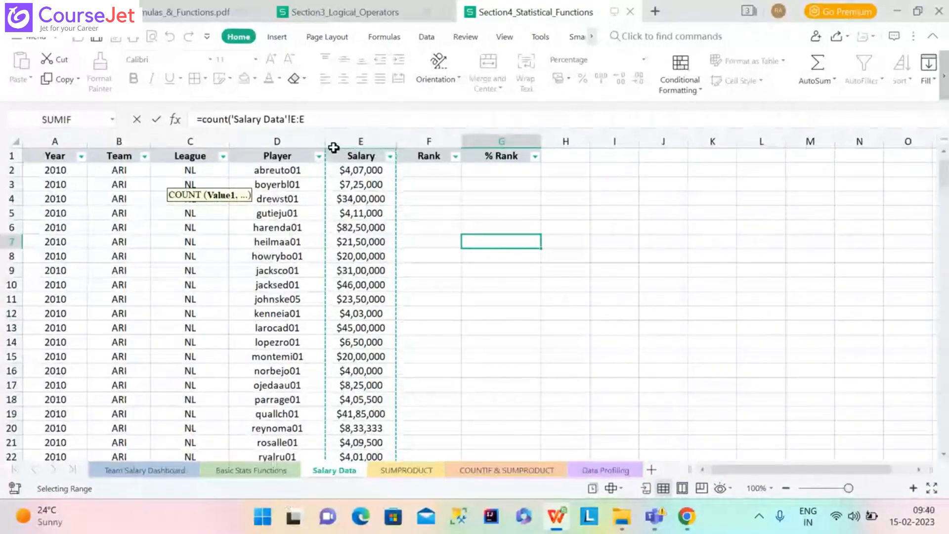
pyautogui.click(266, 472)
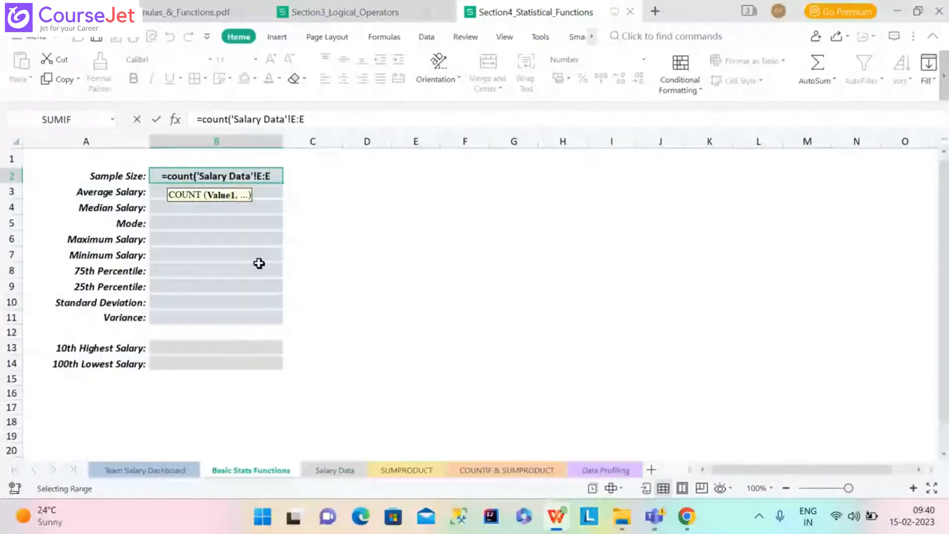
pyautogui.write(')')
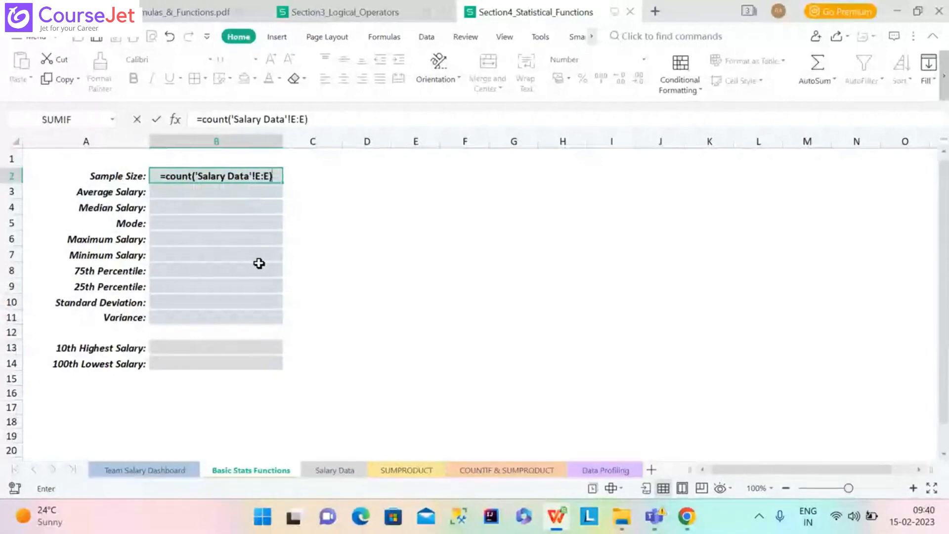
pyautogui.press('Return')
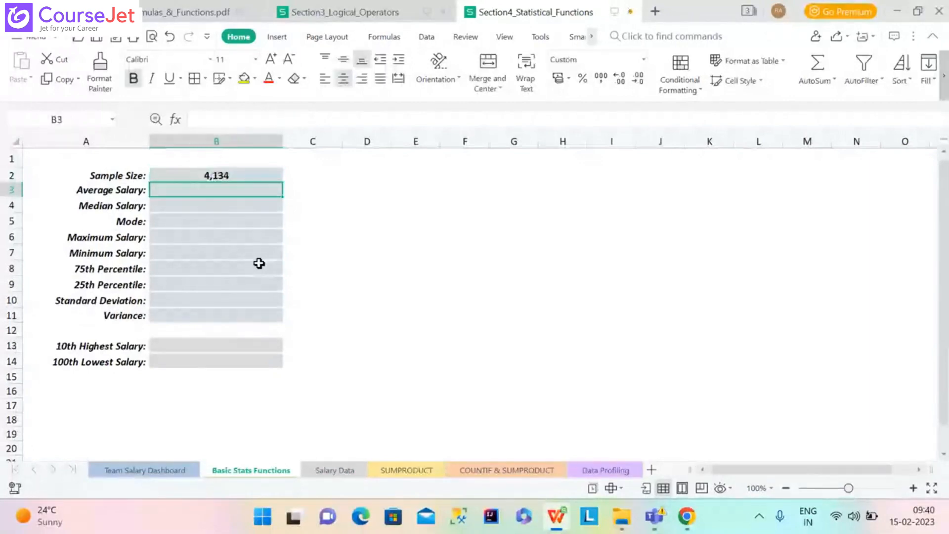
# - Review the Sample Size formula in B2, its source column on the Salary Data sheet, and the cell's error-check notice
pyautogui.click(227, 175)
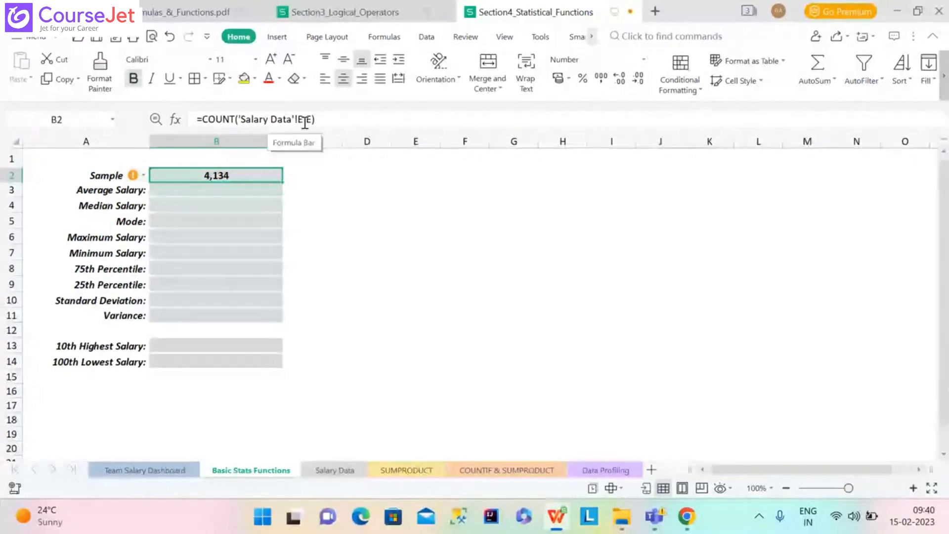
pyautogui.click(349, 475)
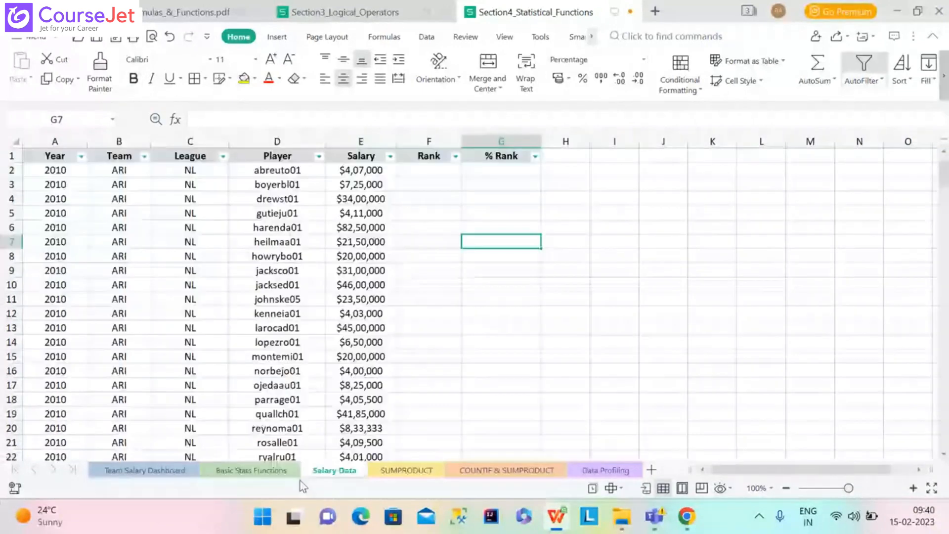
pyautogui.click(277, 470)
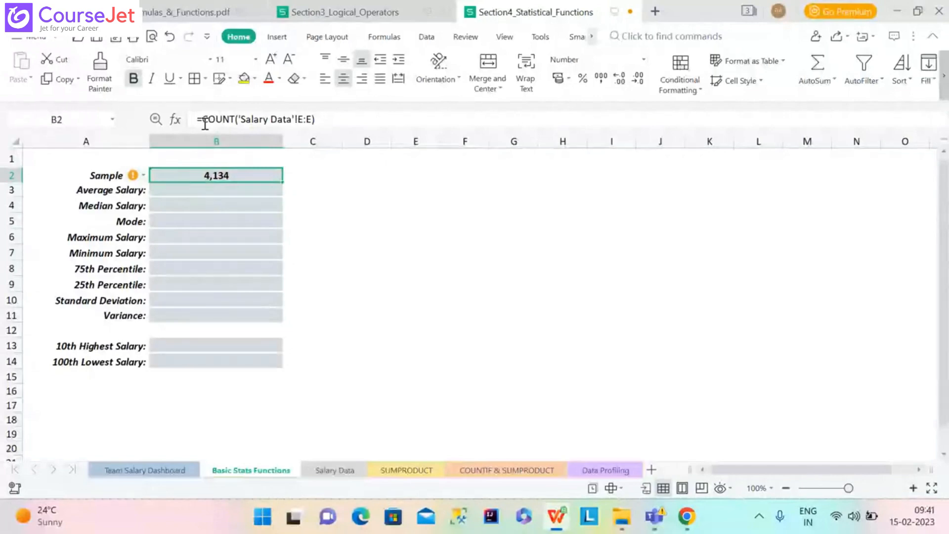
pyautogui.click(132, 178)
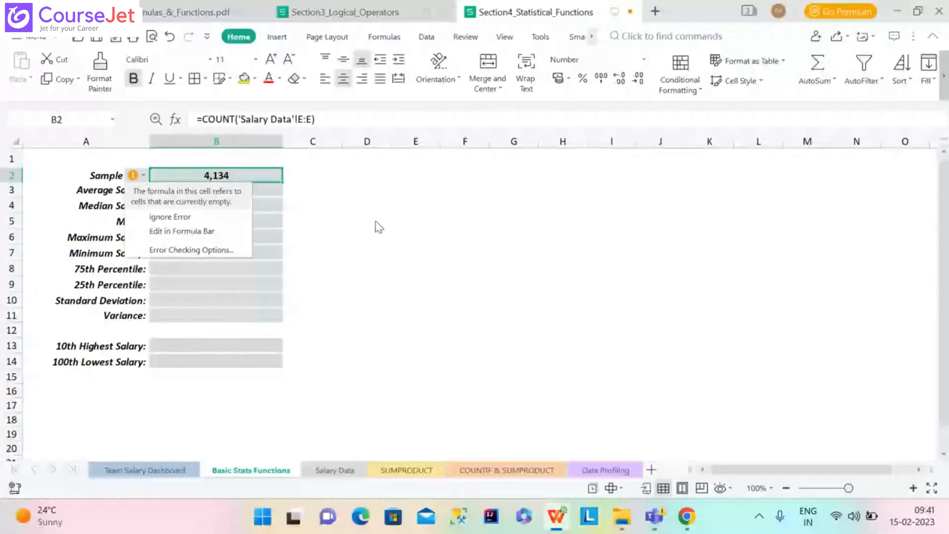
pyautogui.click(574, 290)
# - Enter =AVERAGE('Salary Data'!E:E) as the Average Salary in B3 of the Basic Stats Functions sheet
pyautogui.click(198, 194)
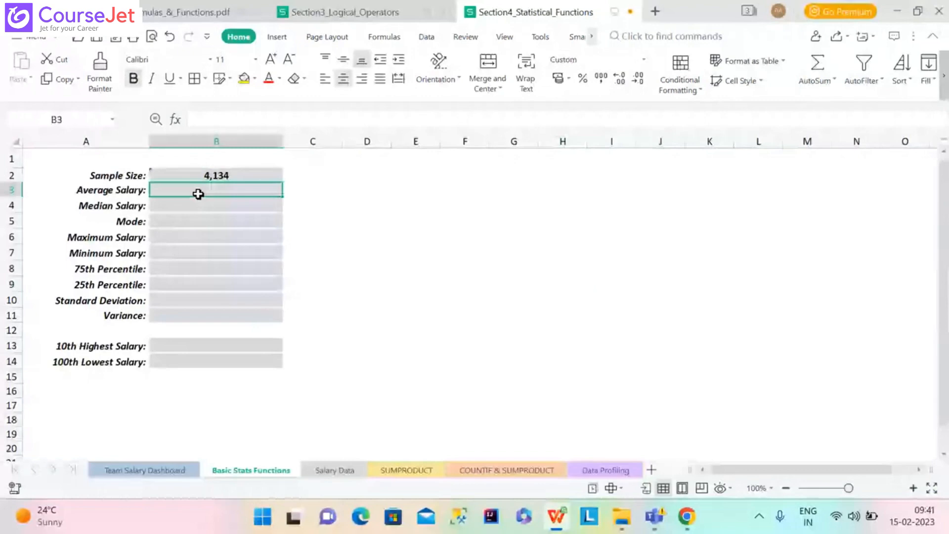
pyautogui.write('=aver')
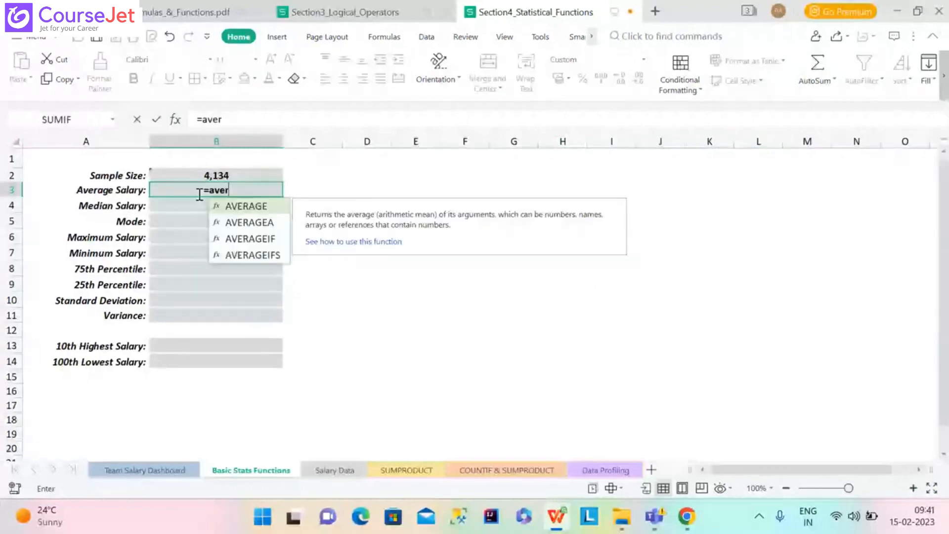
pyautogui.doubleClick(232, 207)
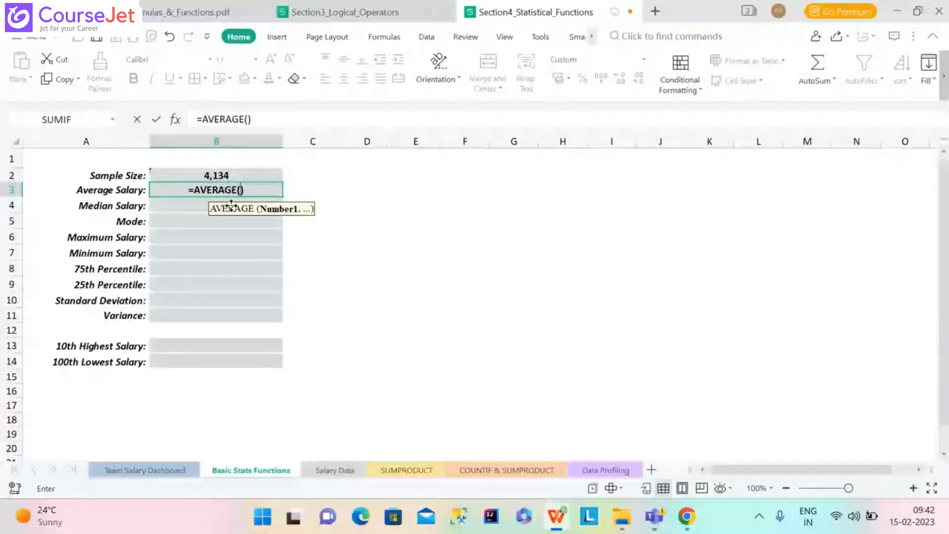
pyautogui.click(336, 471)
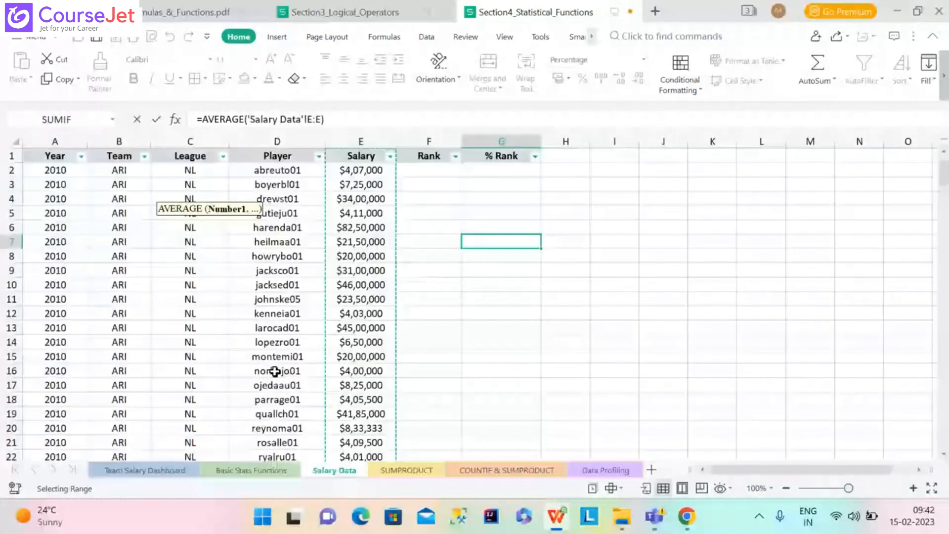
pyautogui.click(237, 471)
pyautogui.write(')')
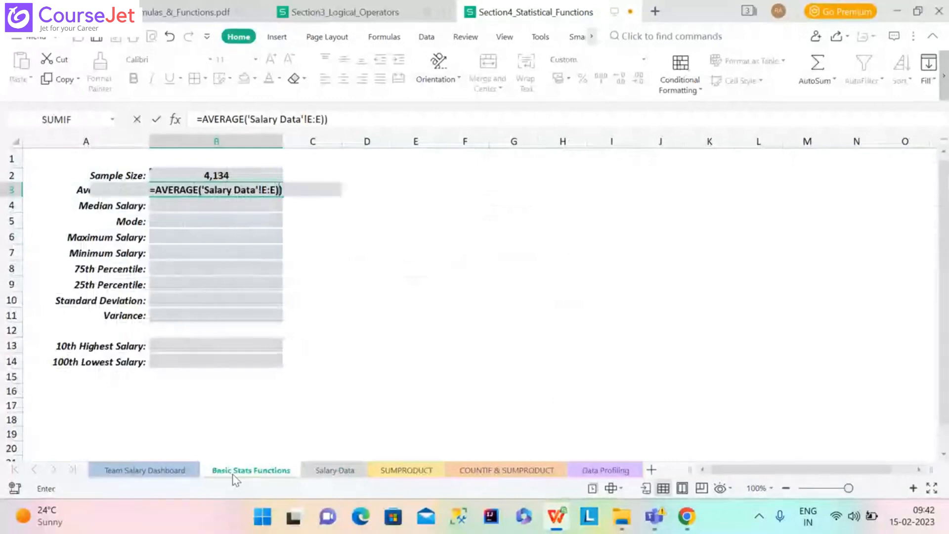
pyautogui.press('Return')
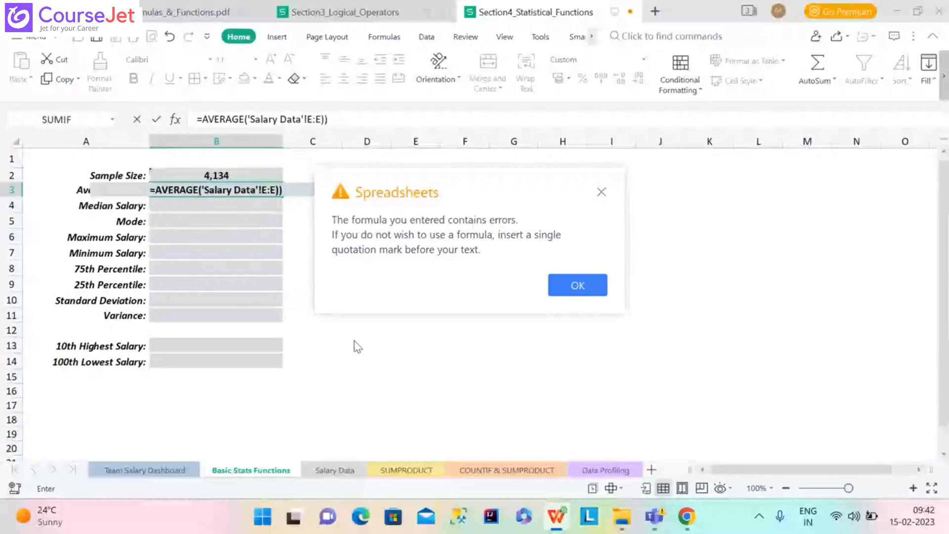
pyautogui.press('Return')
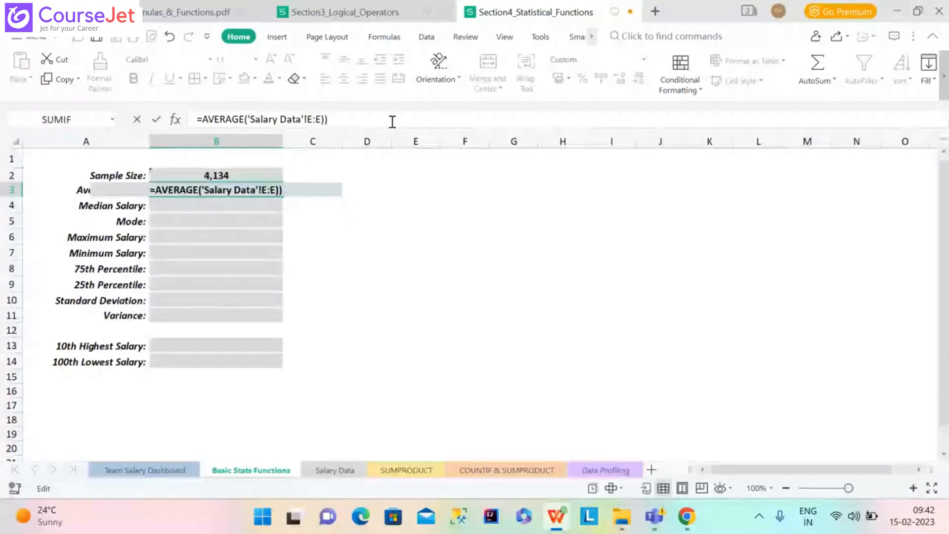
pyautogui.press('Return')
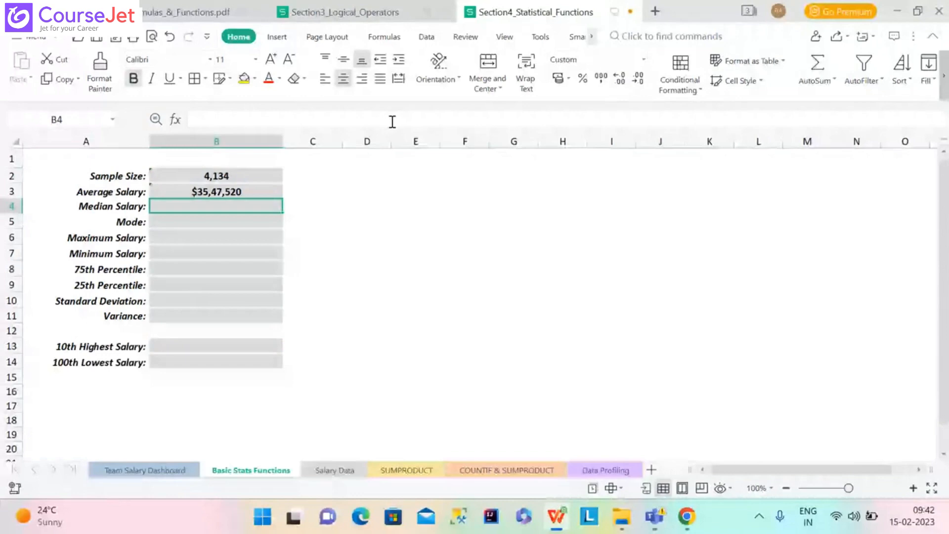
# - Enter =MEDIAN('Salary Data'!E:E) as the Median Salary in B4 of the Basic Stats Functions sheet
pyautogui.write('=')
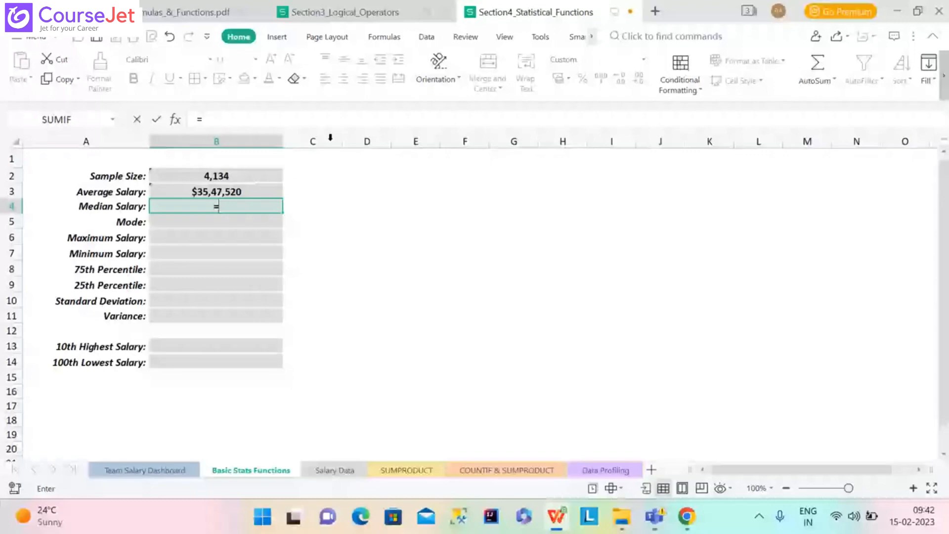
pyautogui.write('MEDIAN(')
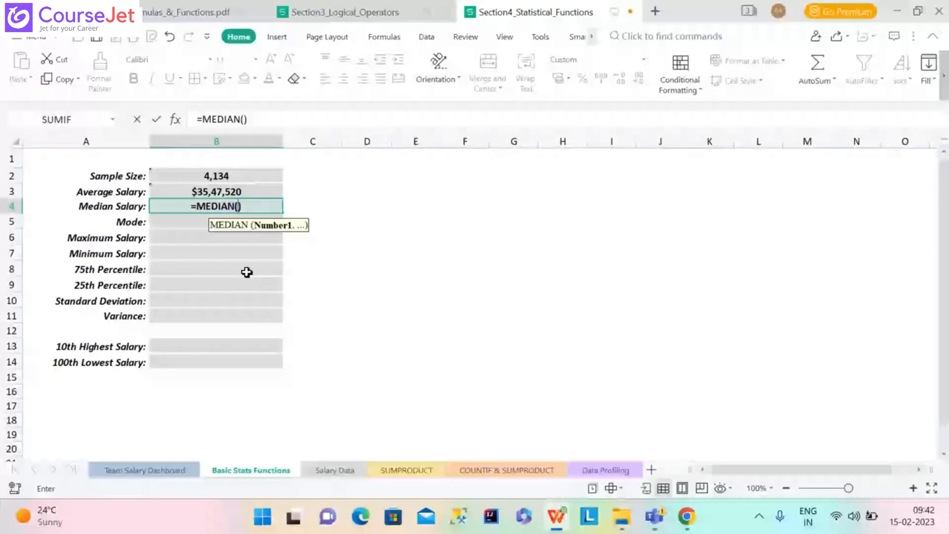
pyautogui.click(334, 471)
pyautogui.click(365, 131)
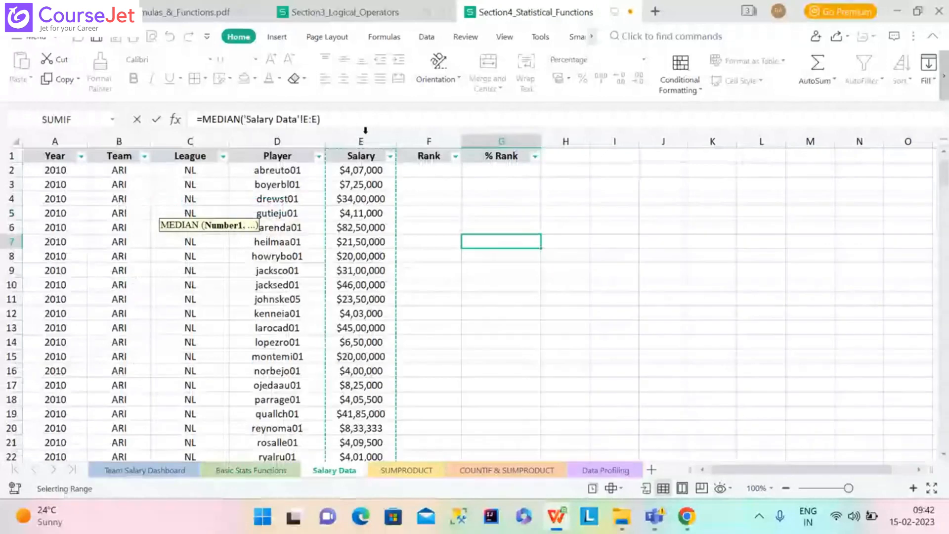
pyautogui.click(263, 474)
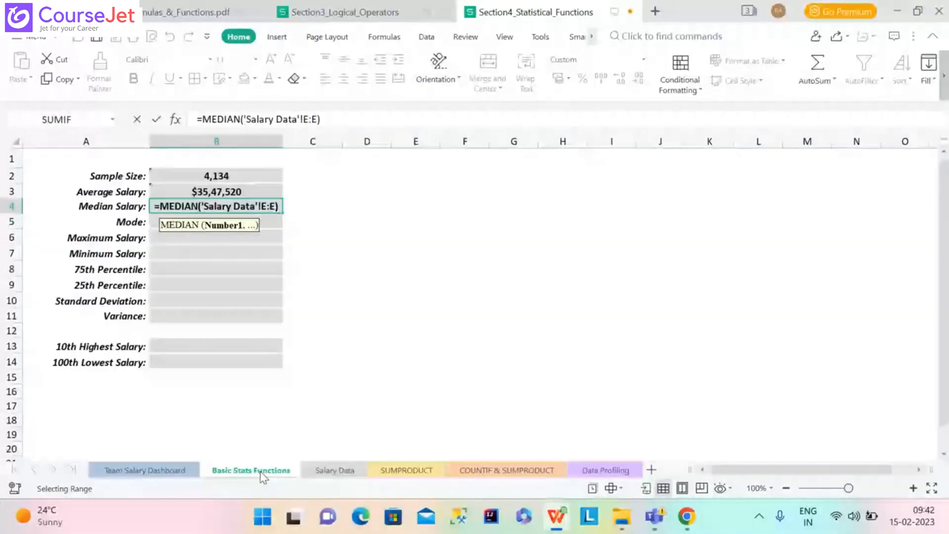
pyautogui.press('Return')
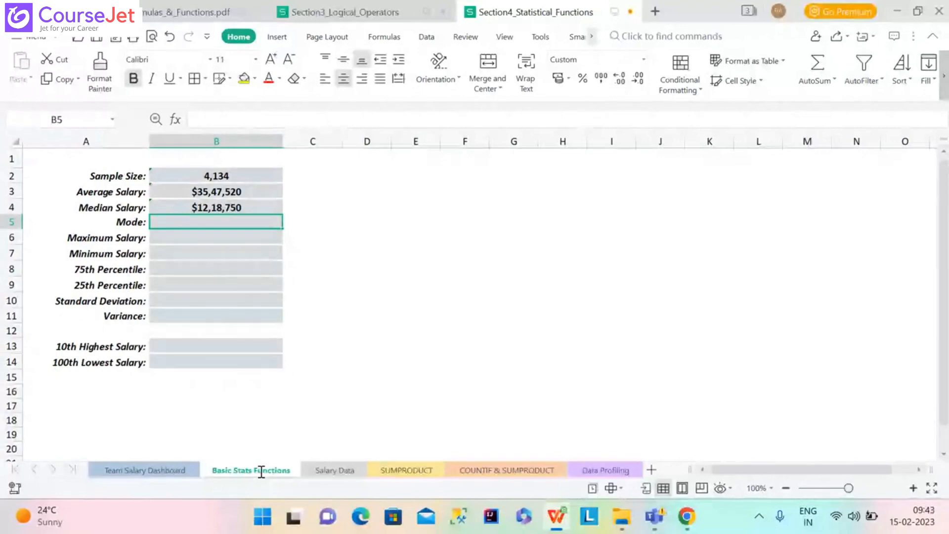
# - Enter =MODE('Salary Data'!E:E) as the Mode in B5 of the Basic Stats Functions sheet
pyautogui.write('=m')
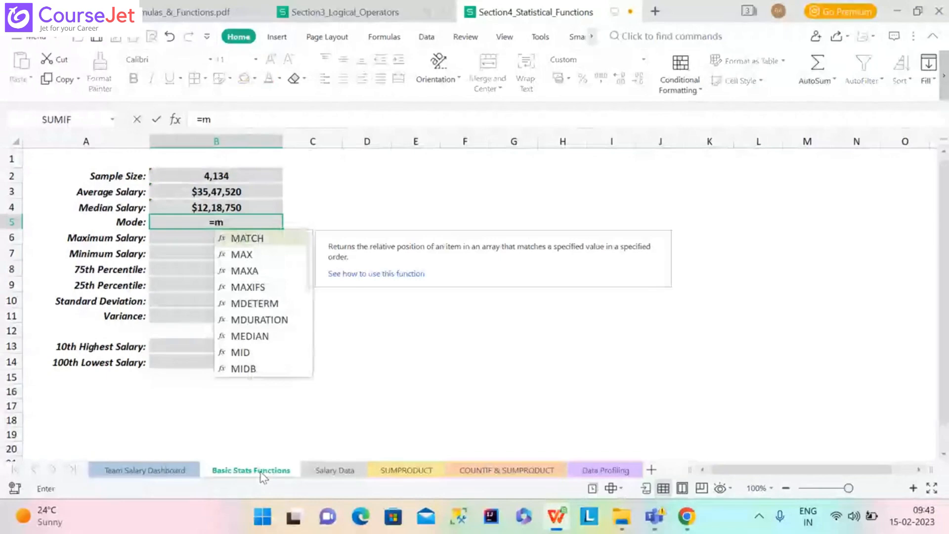
pyautogui.write('o')
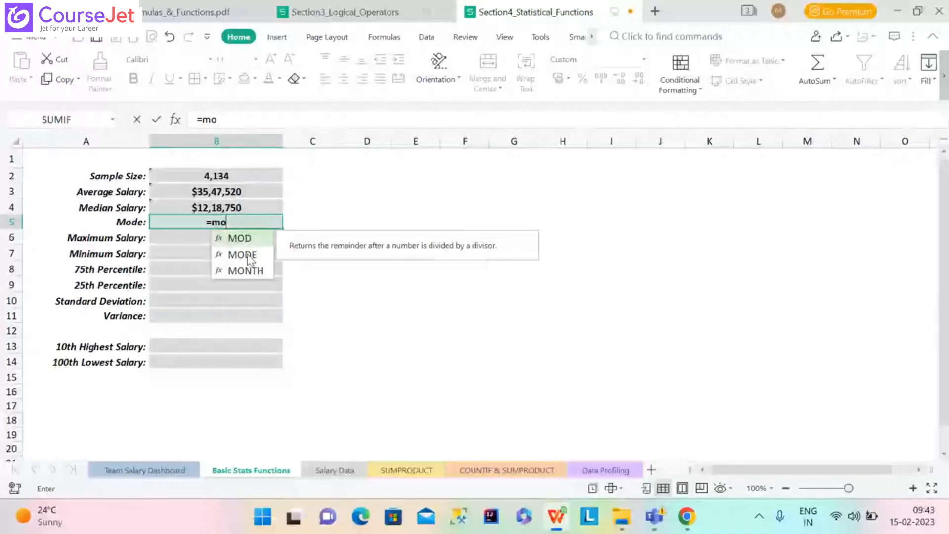
pyautogui.press('Down')
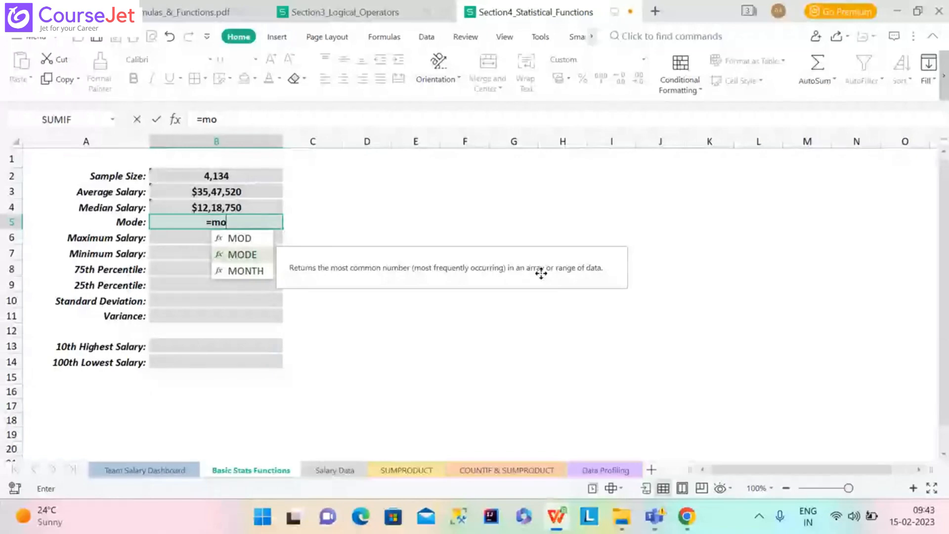
pyautogui.write('de')
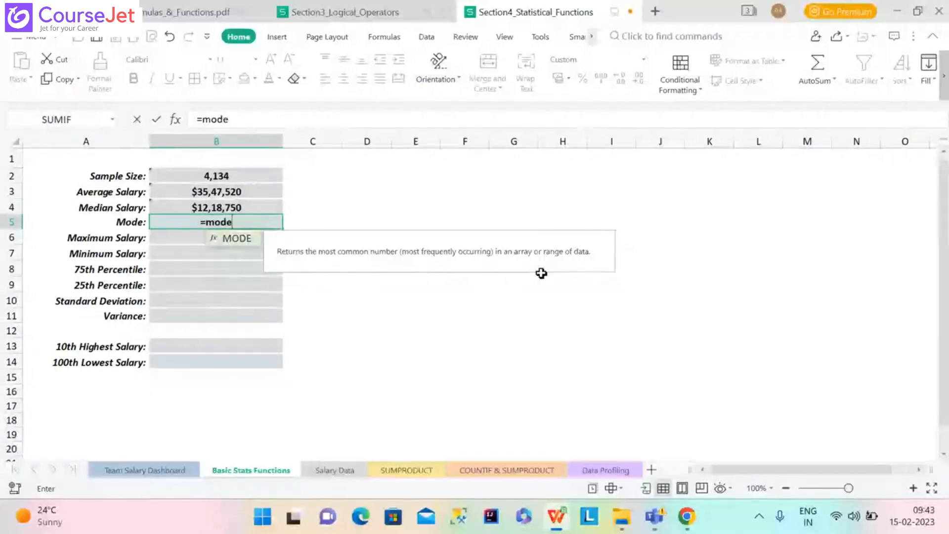
pyautogui.press('Tab')
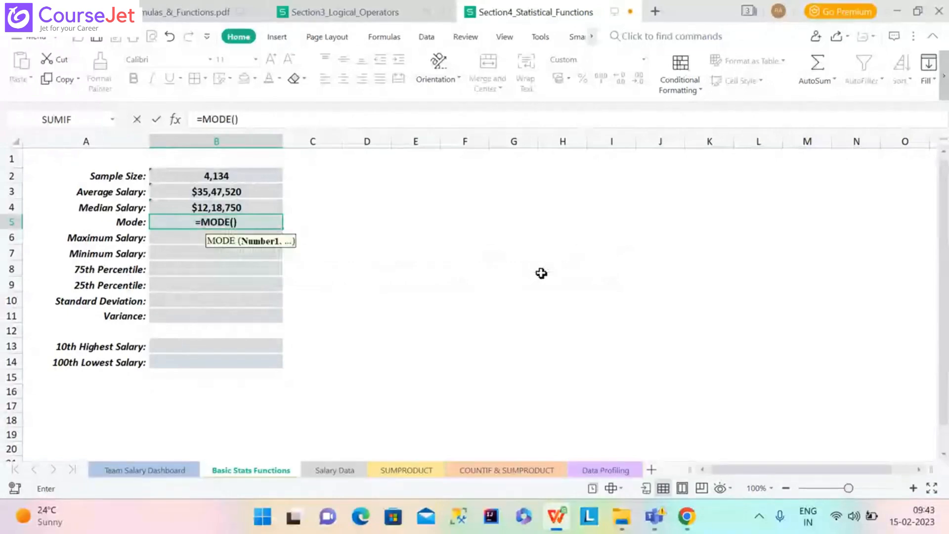
pyautogui.click(335, 470)
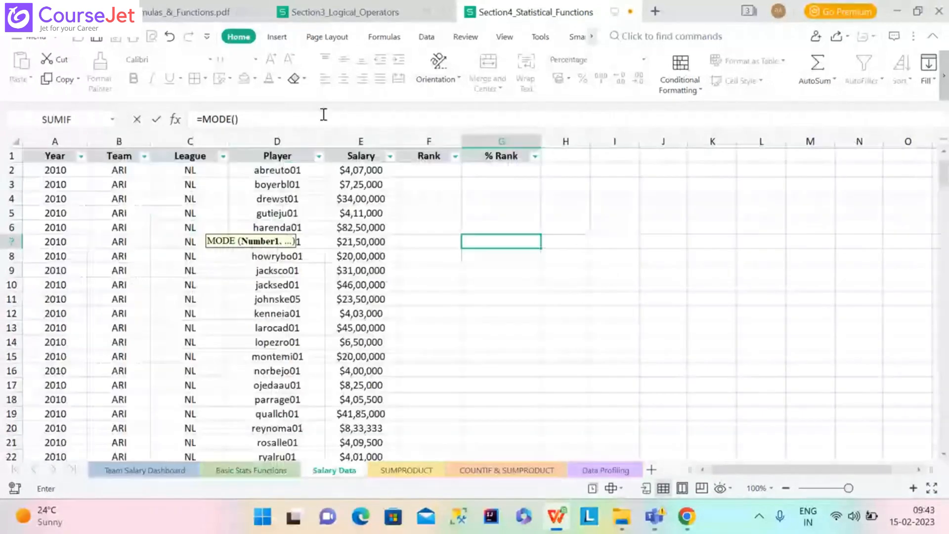
pyautogui.click(356, 140)
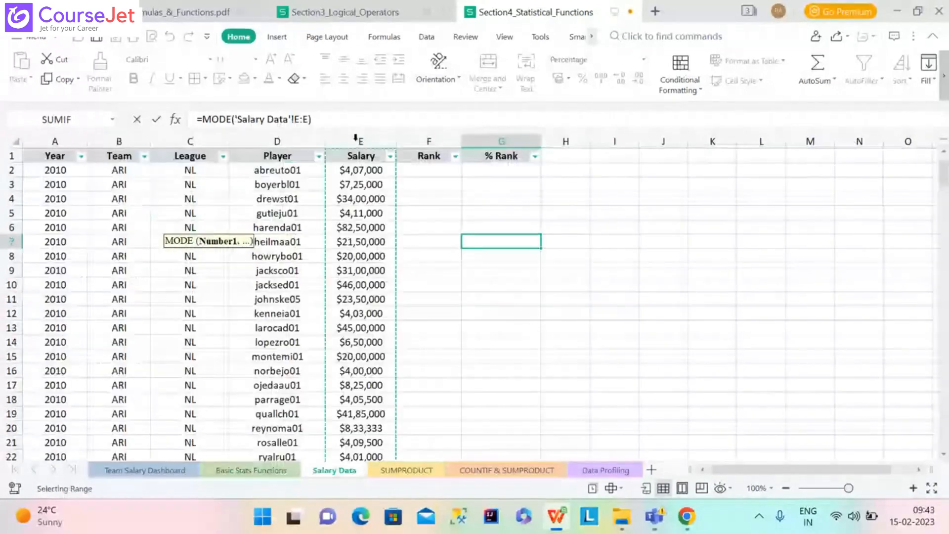
pyautogui.click(264, 472)
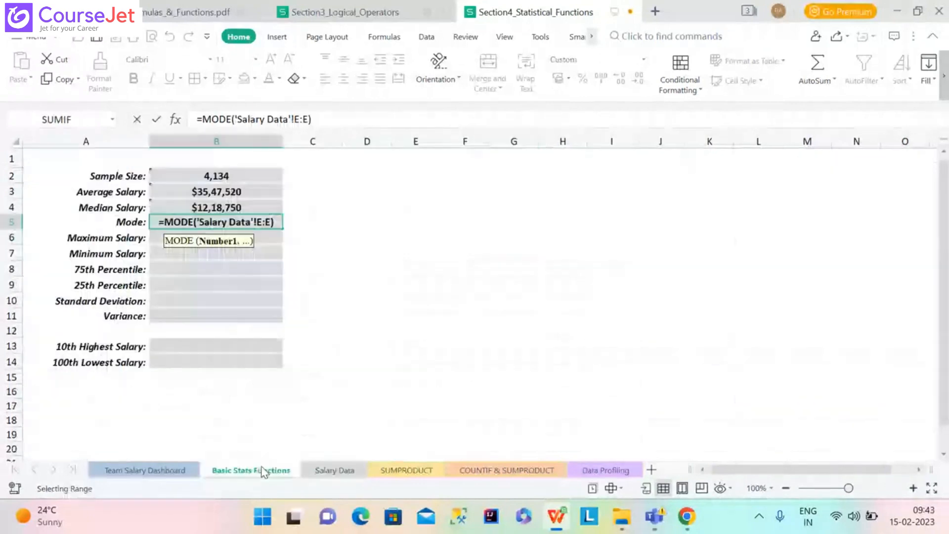
pyautogui.press('Return')
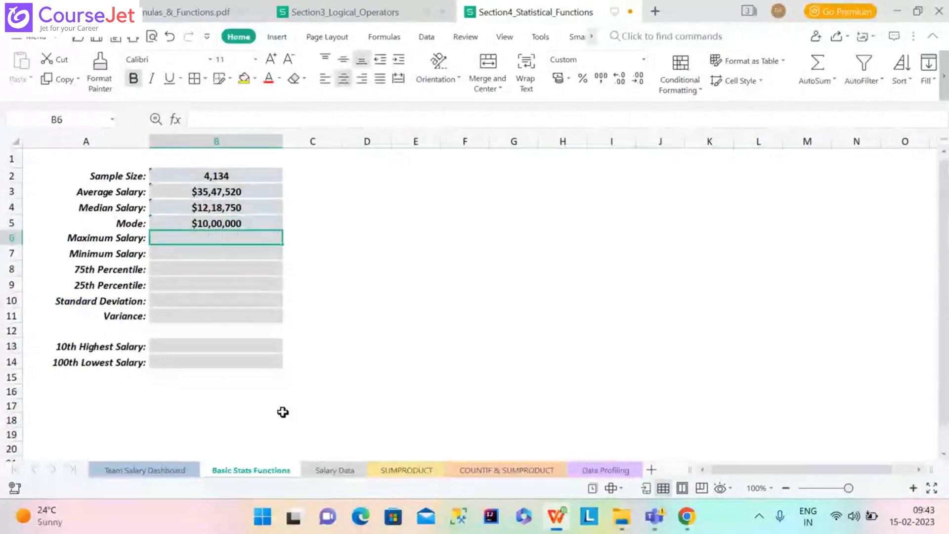
# - Enter =MAX('Salary Data'!E:E) as the Maximum Salary in B6 of the Basic Stats Functions sheet
pyautogui.write('=')
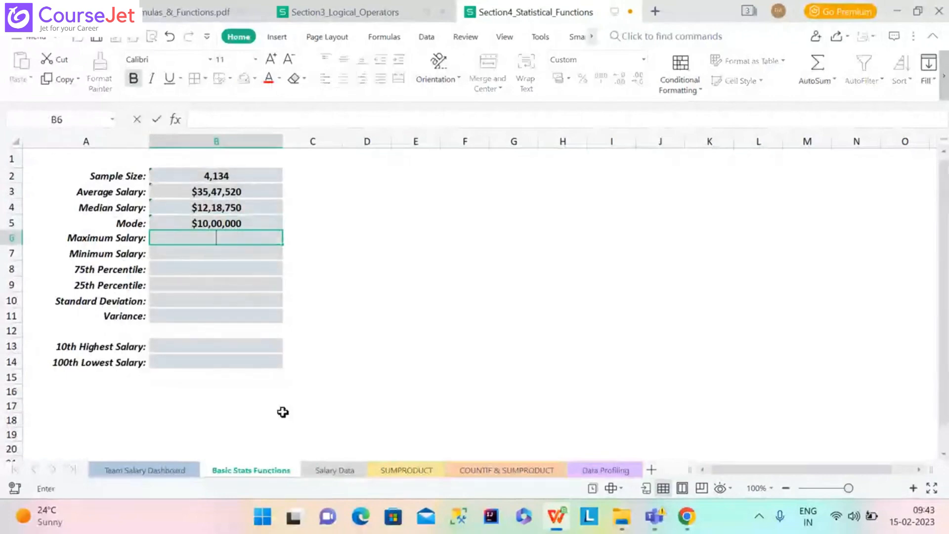
pyautogui.write('m')
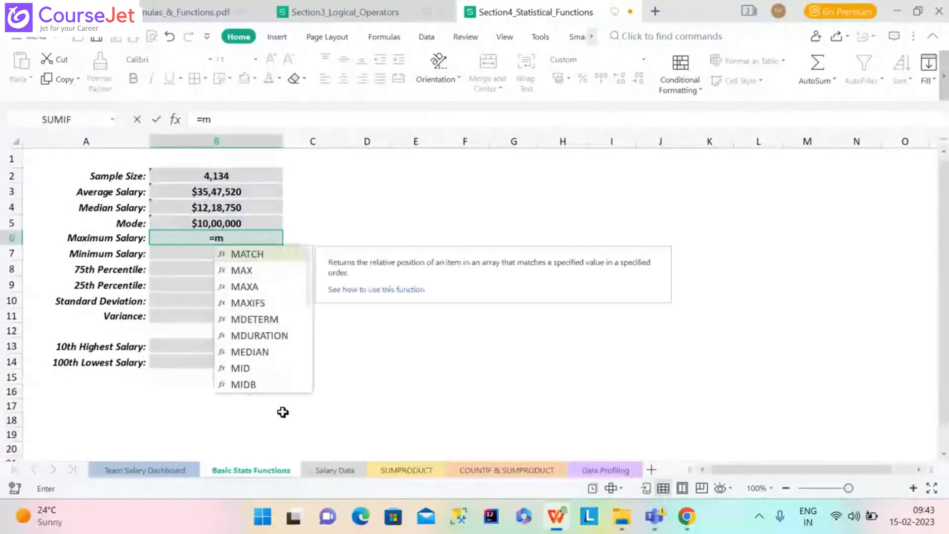
pyautogui.doubleClick(236, 272)
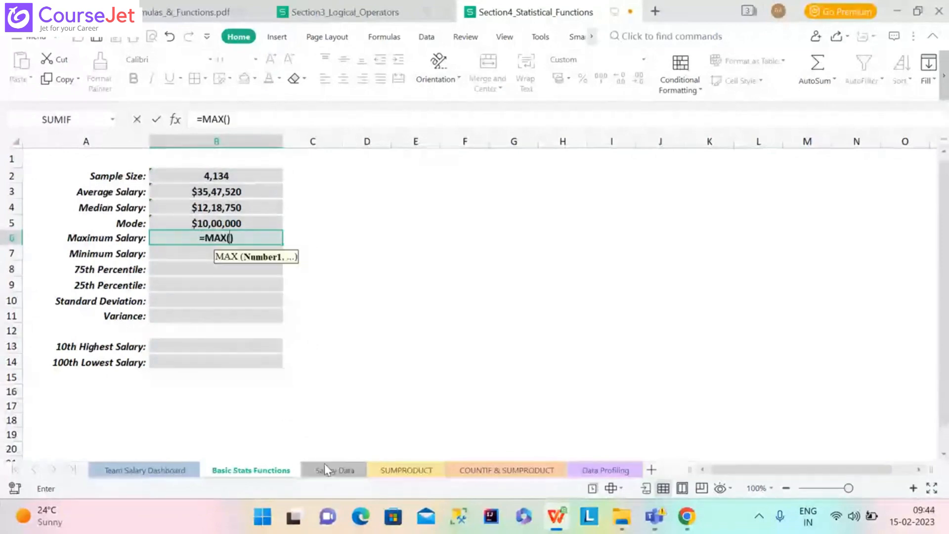
pyautogui.click(324, 468)
pyautogui.click(365, 140)
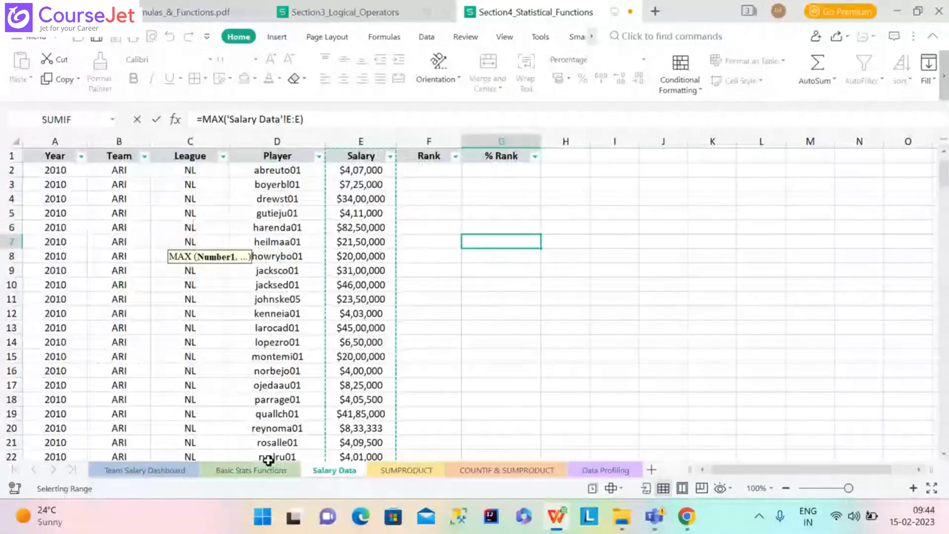
pyautogui.click(251, 470)
pyautogui.press('Return')
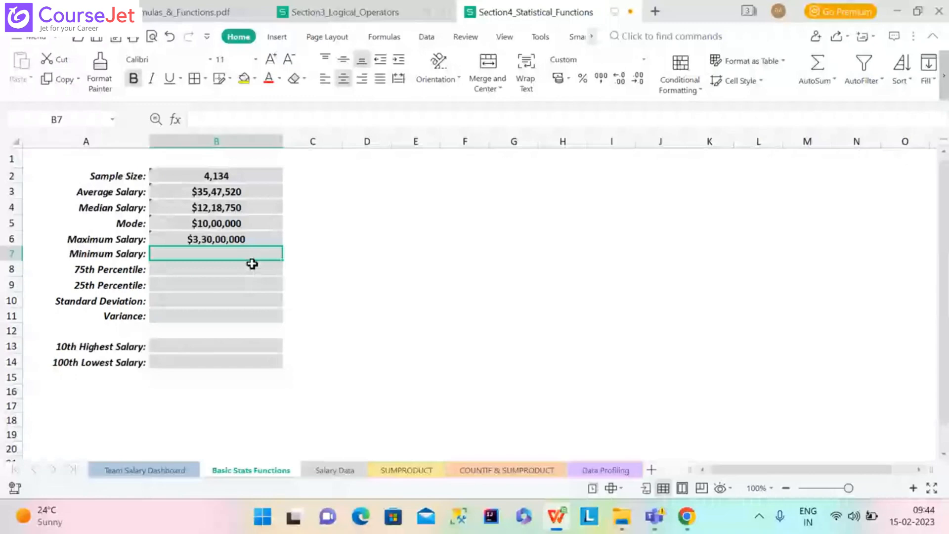
# - Enter =MIN('Salary Data'!E:E) as the Minimum Salary in B7 of the Basic Stats Functions sheet
pyautogui.write('=min')
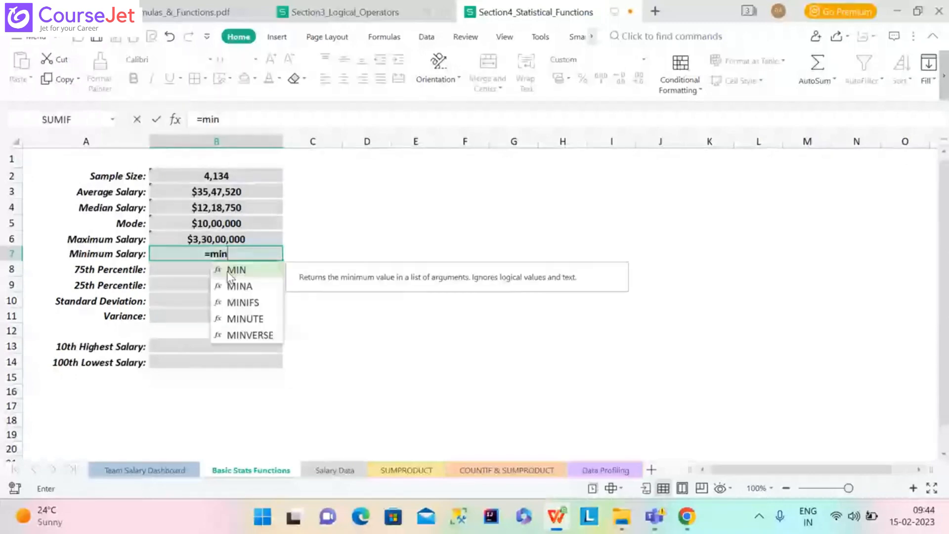
pyautogui.press('Tab')
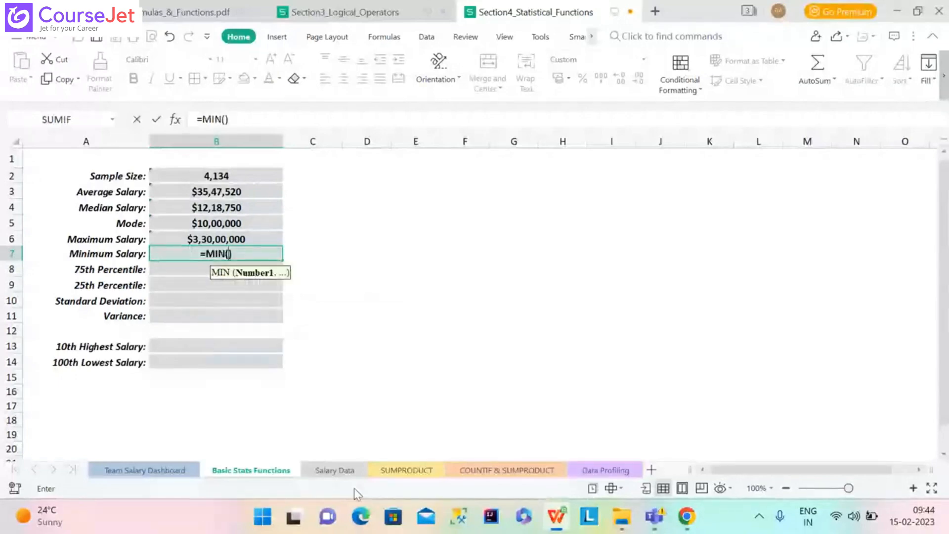
pyautogui.click(334, 470)
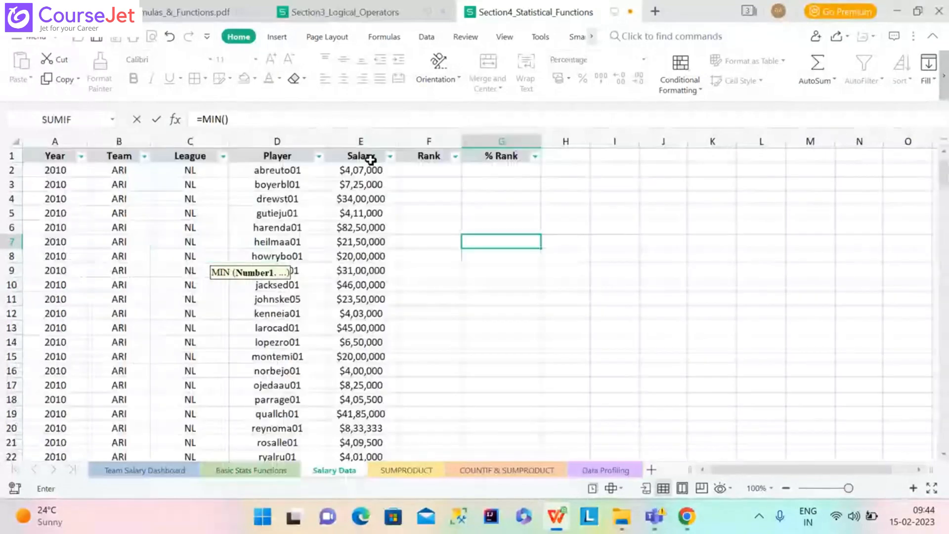
pyautogui.click(361, 141)
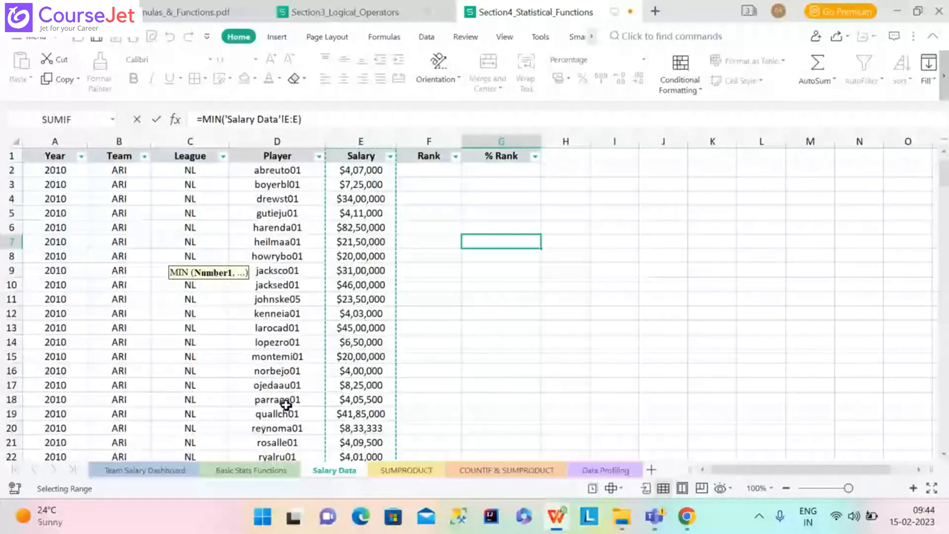
pyautogui.press('Return')
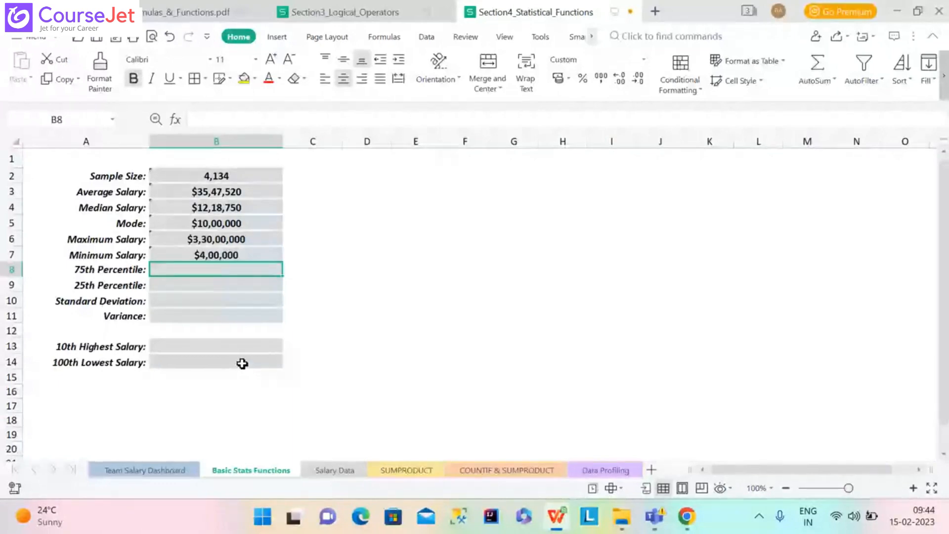
# - Enter =PERCENTILE('Salary Data'!E:E,.75) as the 75th Percentile in B8 of the Basic Stats Functions sheet
pyautogui.write('=per')
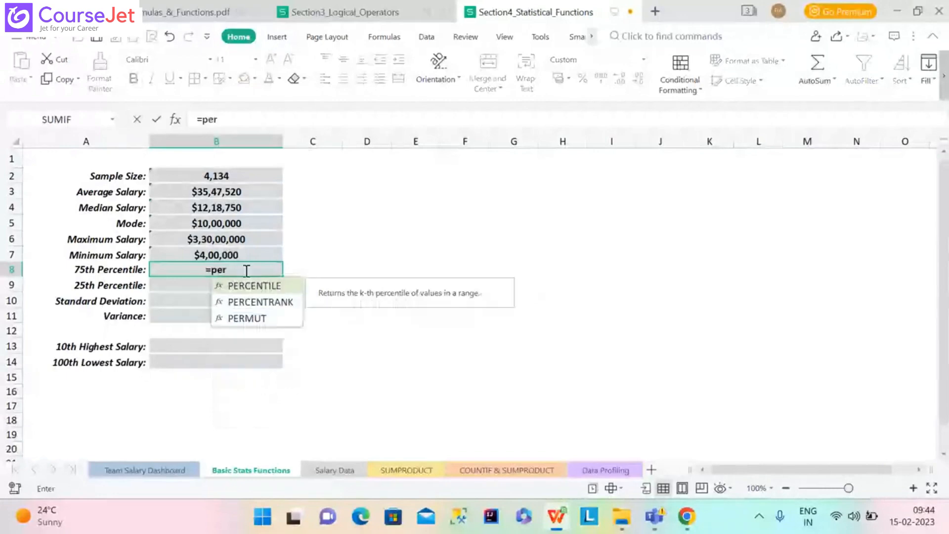
pyautogui.doubleClick(272, 285)
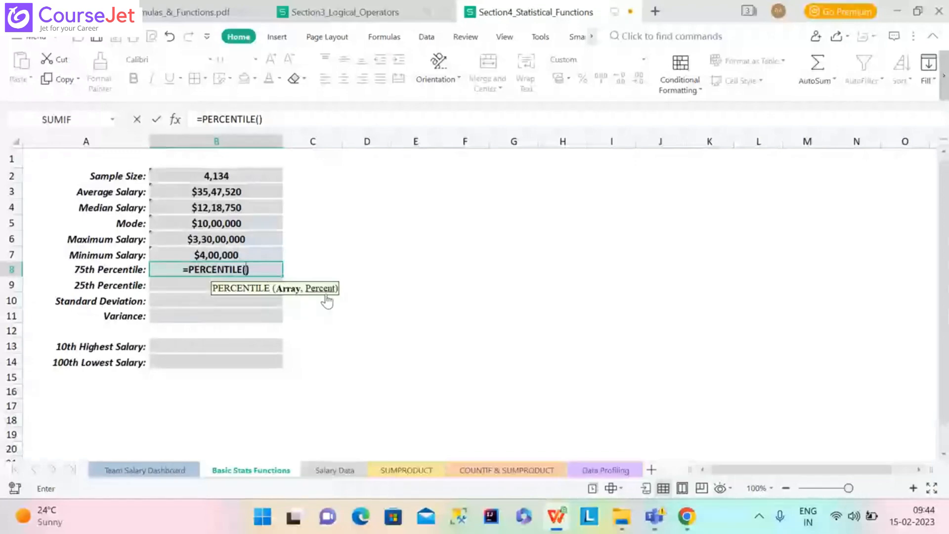
pyautogui.click(334, 470)
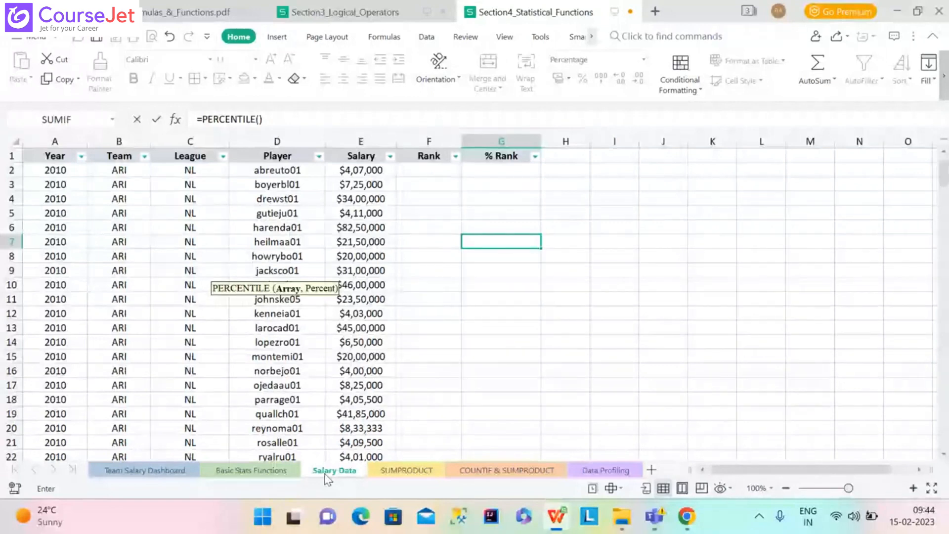
pyautogui.click(381, 139)
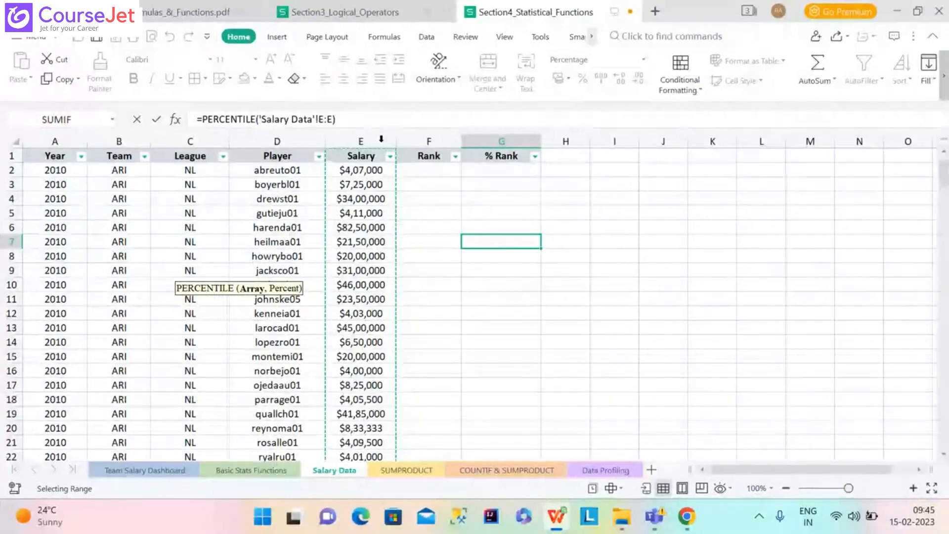
pyautogui.write(',')
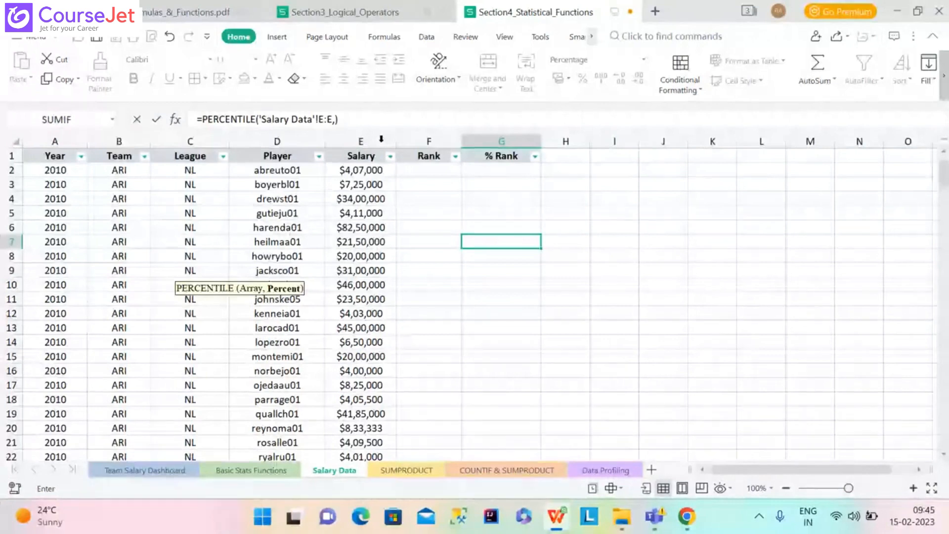
pyautogui.write('.75')
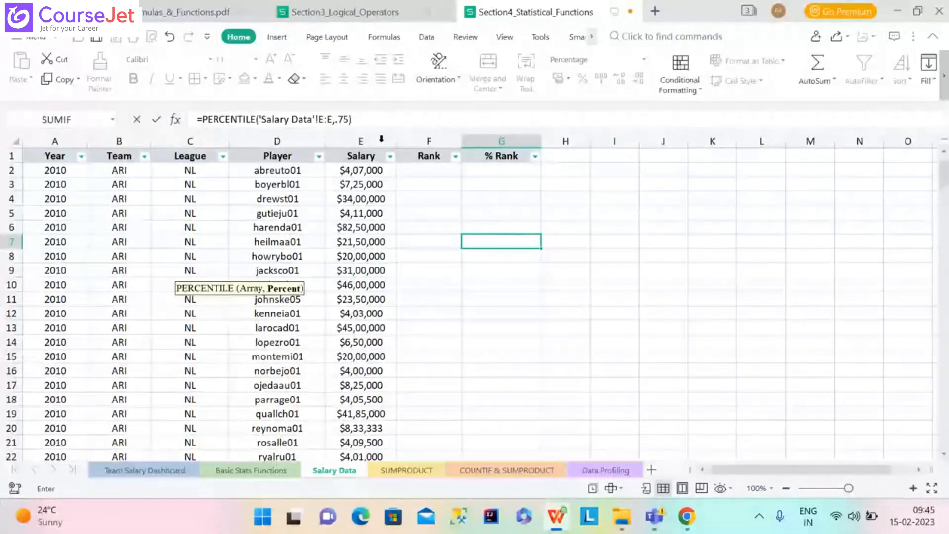
pyautogui.press('Return')
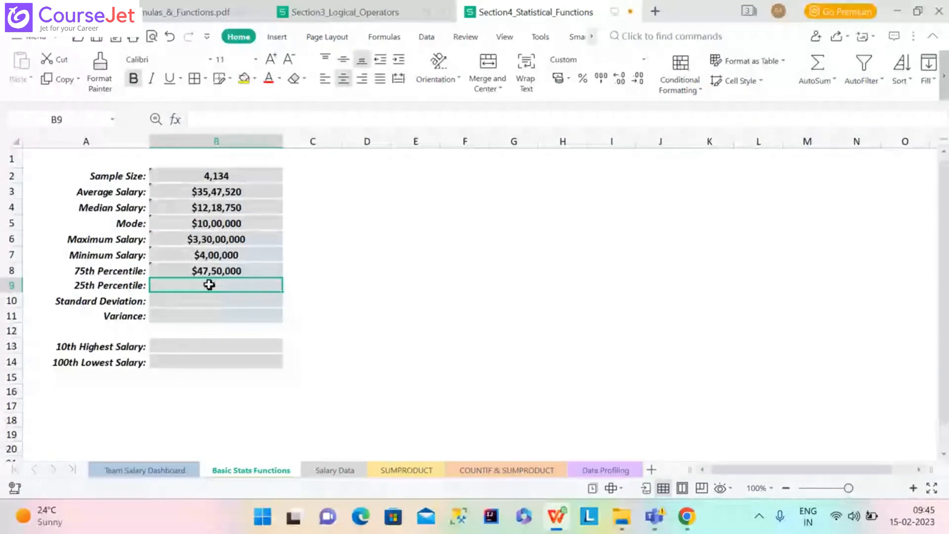
# - Enter =PERCENTILE('Salary Data'!E:E,.25) as the 25th Percentile in B9 of the Basic Stats Functions sheet
pyautogui.write('=p')
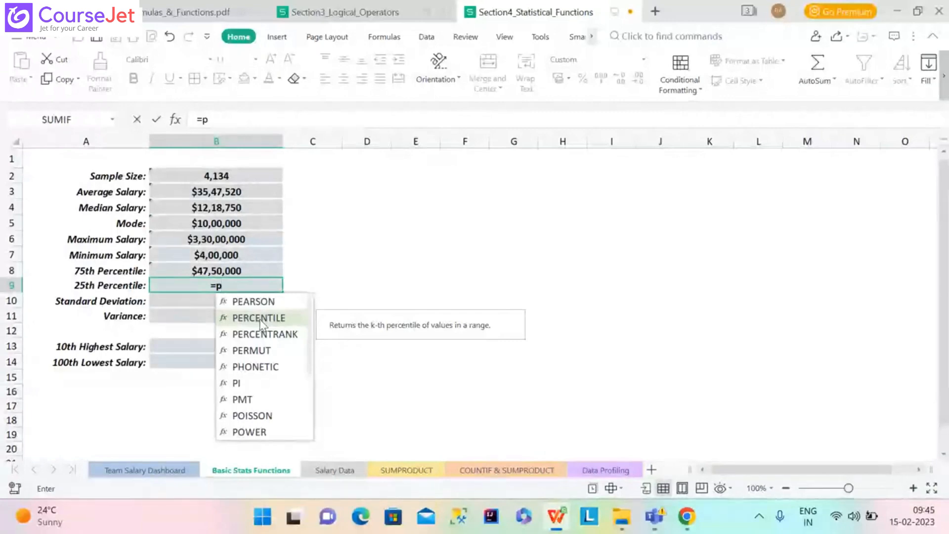
pyautogui.doubleClick(260, 319)
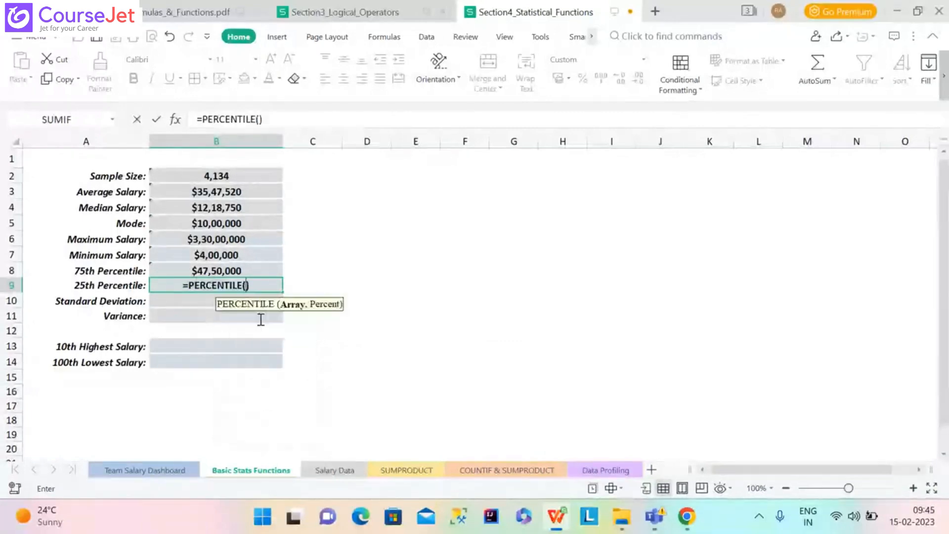
pyautogui.click(346, 470)
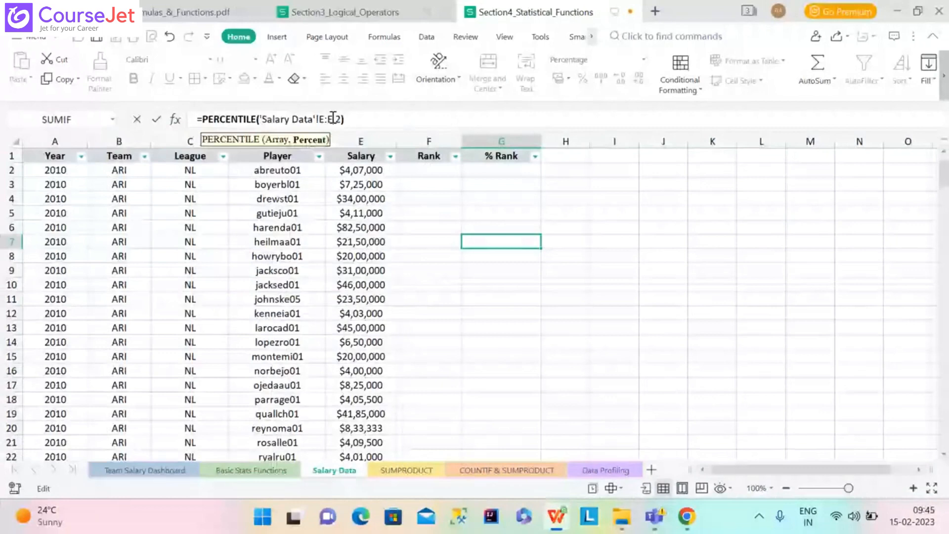
pyautogui.press('Return')
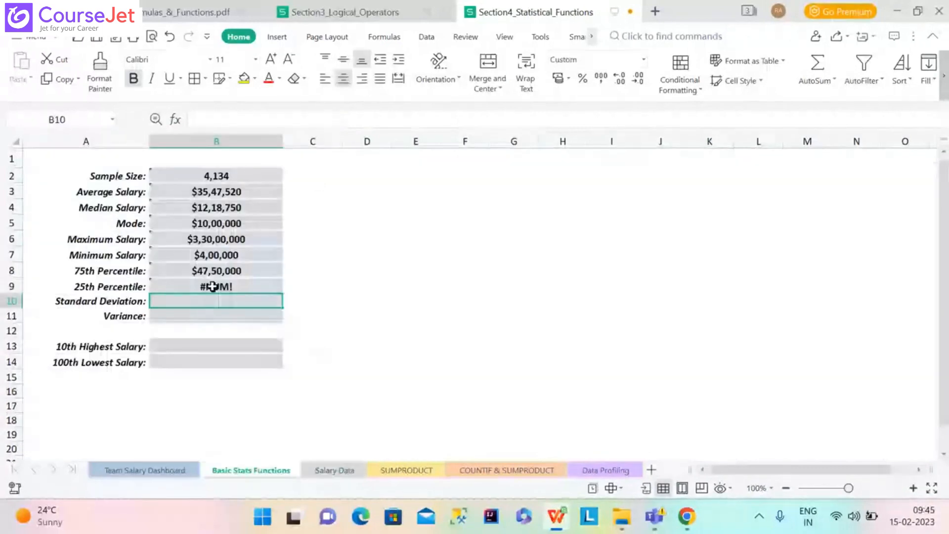
pyautogui.click(212, 286)
pyautogui.click(335, 119)
pyautogui.write('.25)')
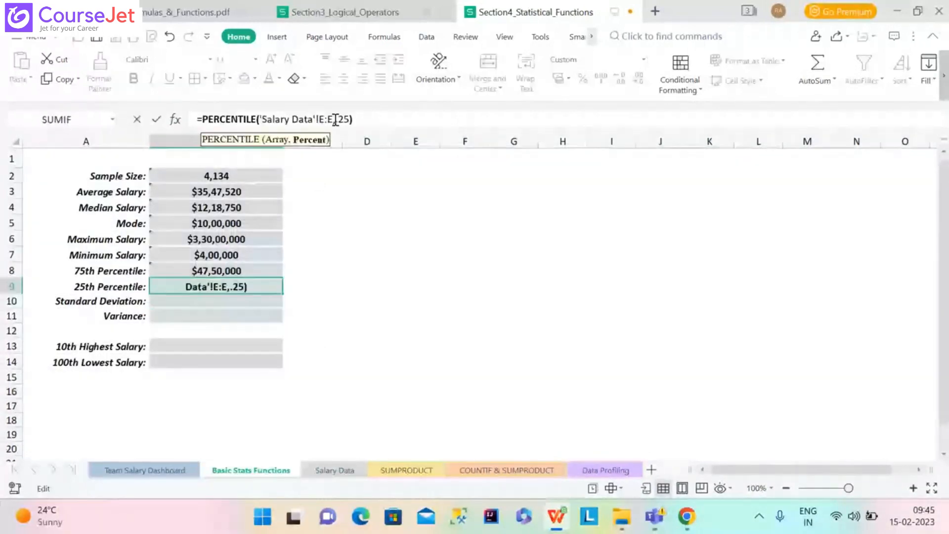
pyautogui.press('Return')
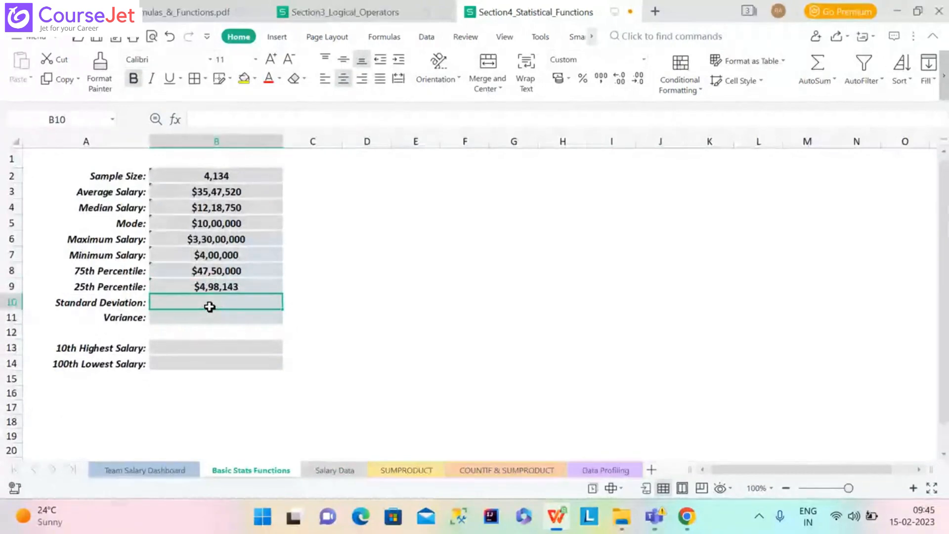
# - Enter =STDEV('Salary Data'!E:E) as the Standard Deviation in B10 of the Basic Stats Functions sheet
pyautogui.write('=')
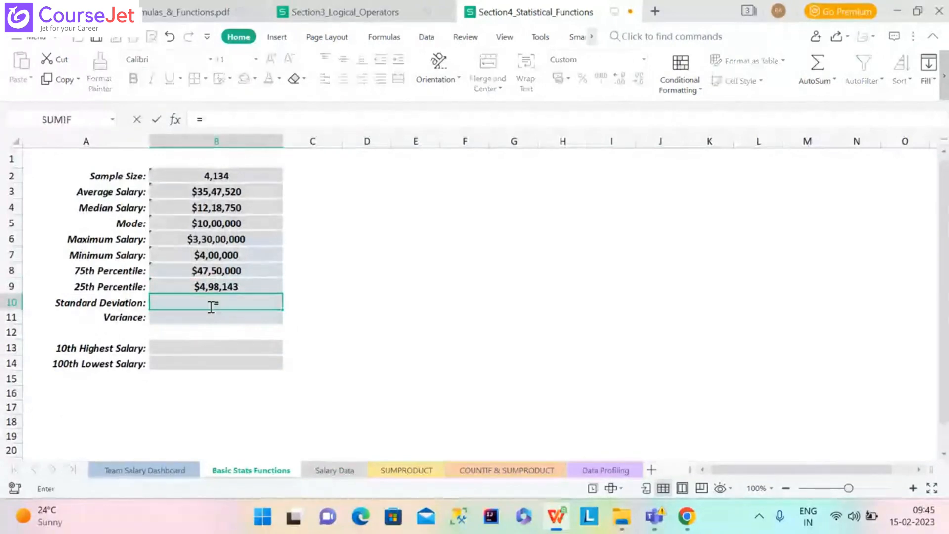
pyautogui.write('st')
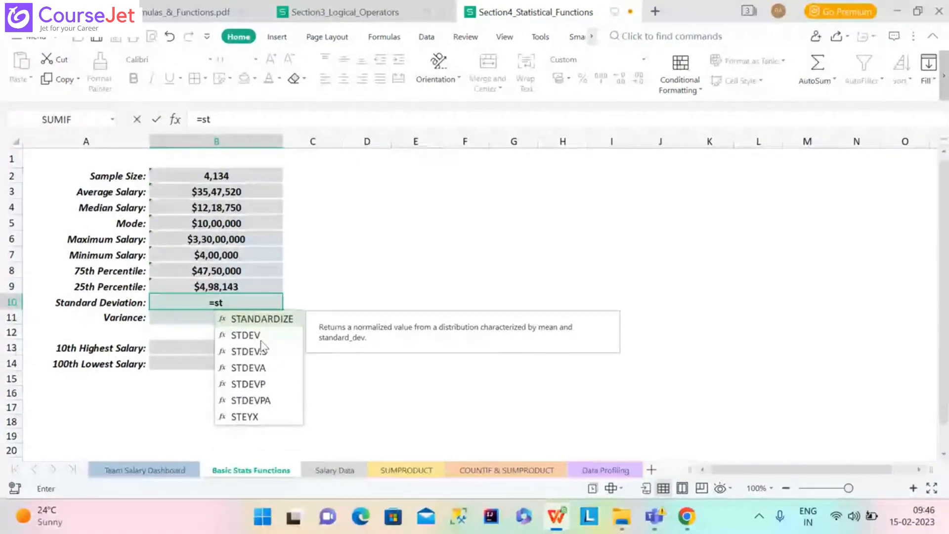
pyautogui.press('Down')
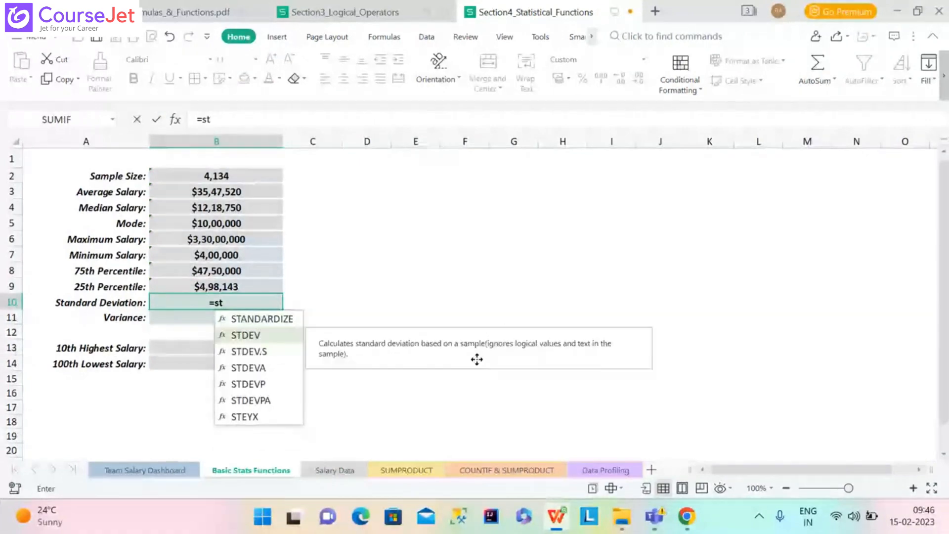
pyautogui.click(271, 334)
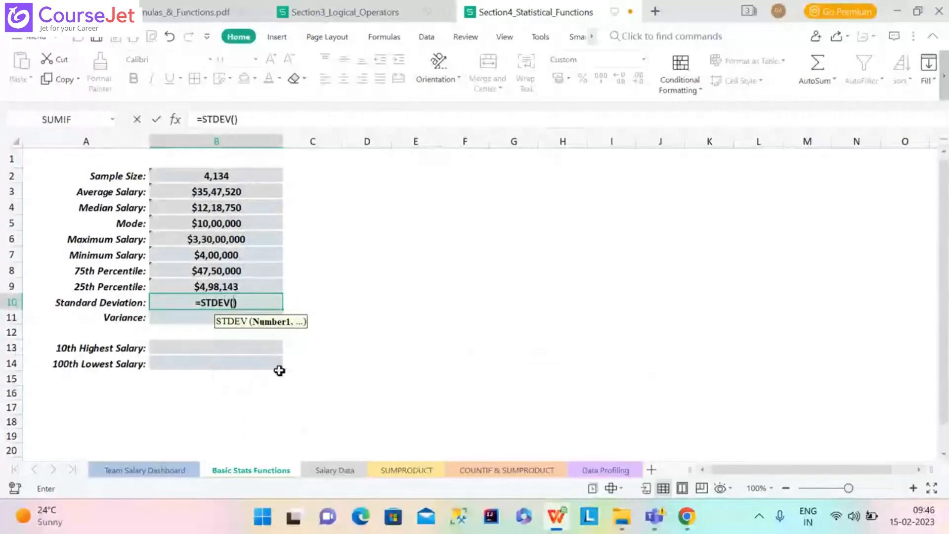
pyautogui.click(335, 470)
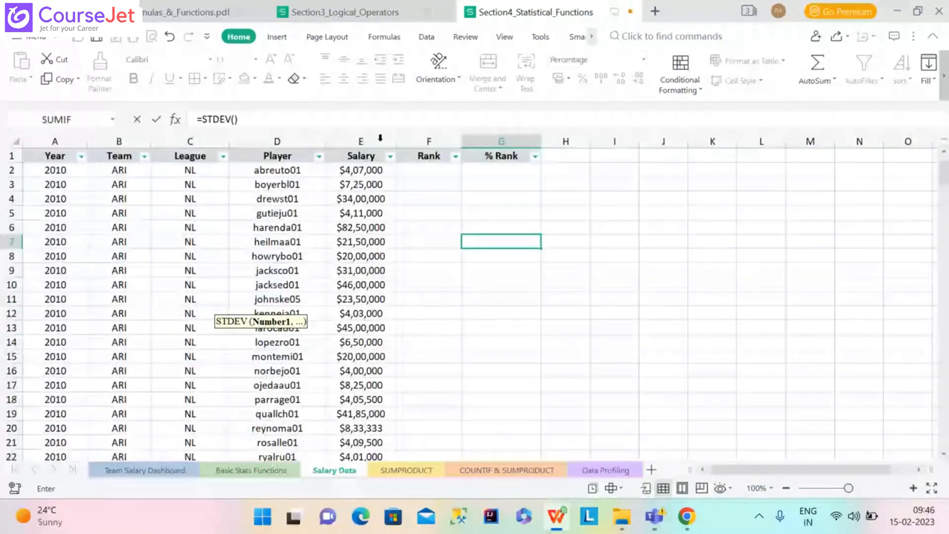
pyautogui.click(380, 140)
pyautogui.press('Return')
# - Enter =VAR('Salary Data'!E:E) as the Variance in B11 of the Basic Stats Functions sheet
pyautogui.write('=')
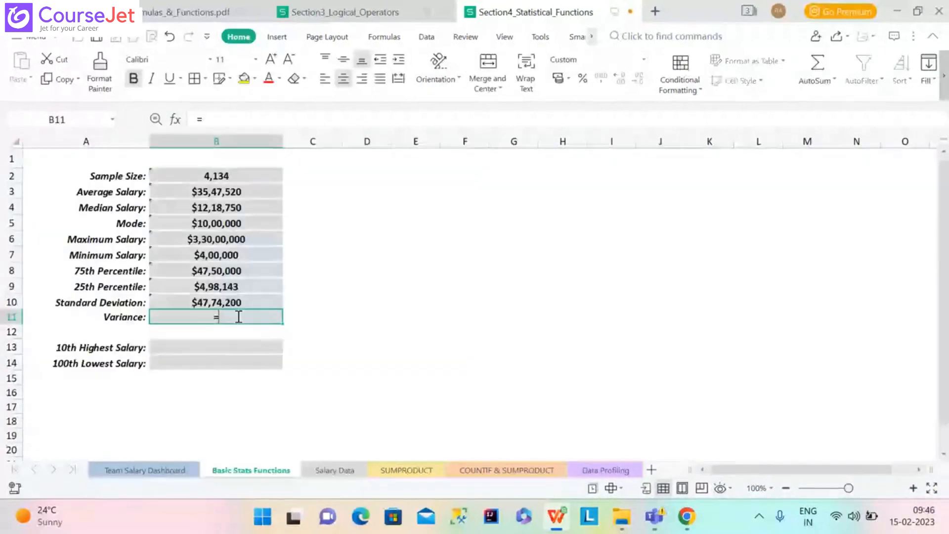
pyautogui.write('va')
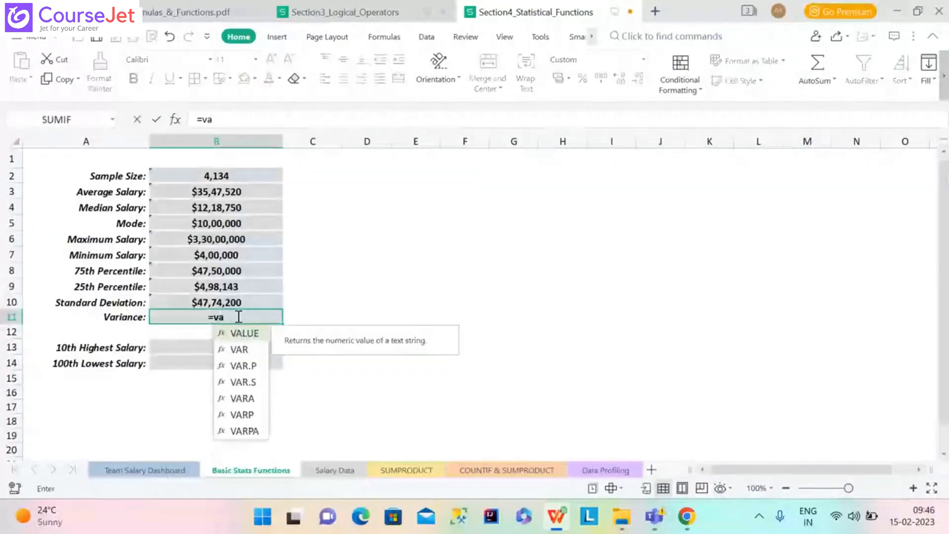
pyautogui.doubleClick(245, 353)
pyautogui.click(335, 470)
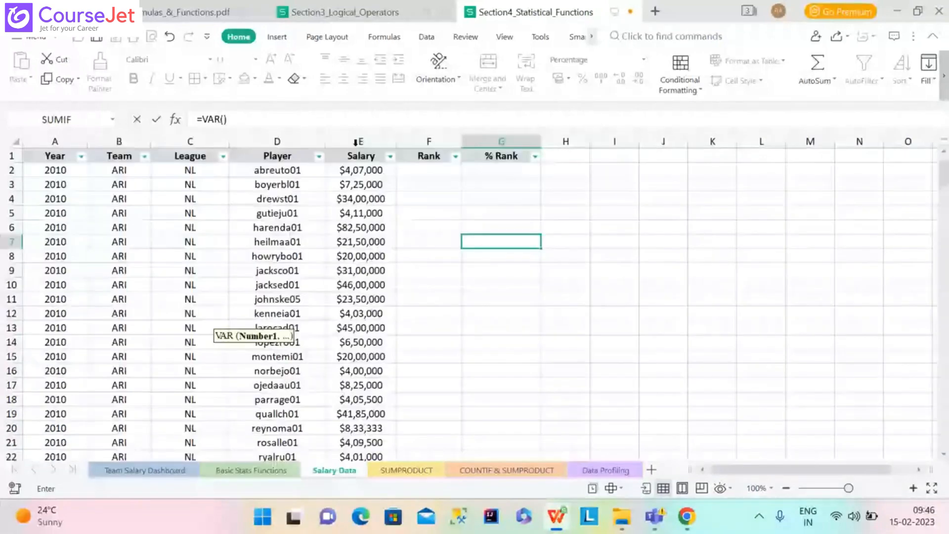
pyautogui.click(356, 142)
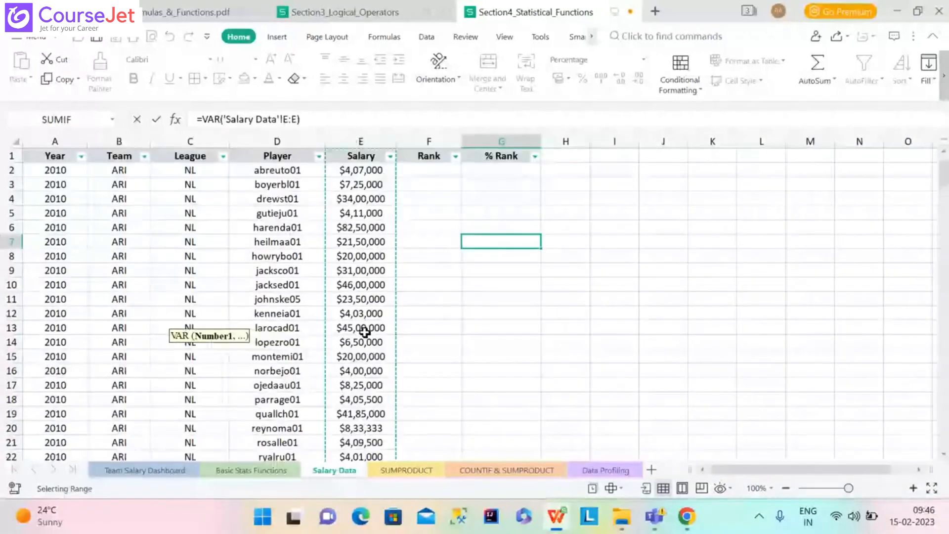
pyautogui.click(274, 469)
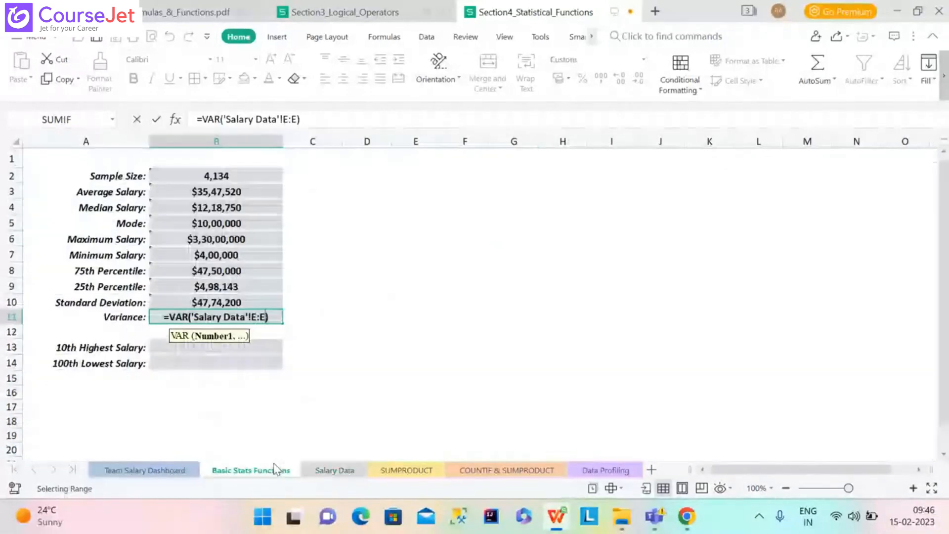
pyautogui.press('Return')
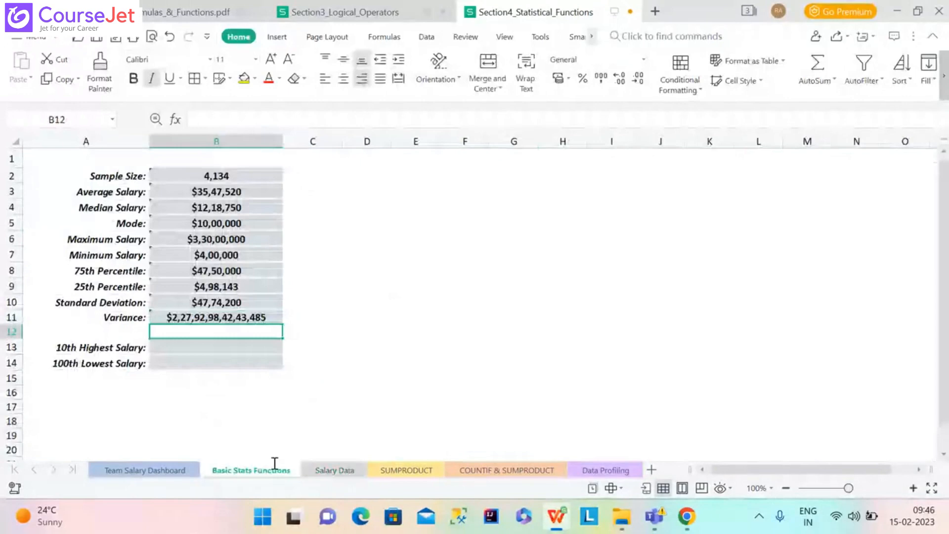
# - Switch to the Excel formulas and functions PDF and read page 27 on the RANK, SMALL and LARGE functions
pyautogui.doubleClick(249, 348)
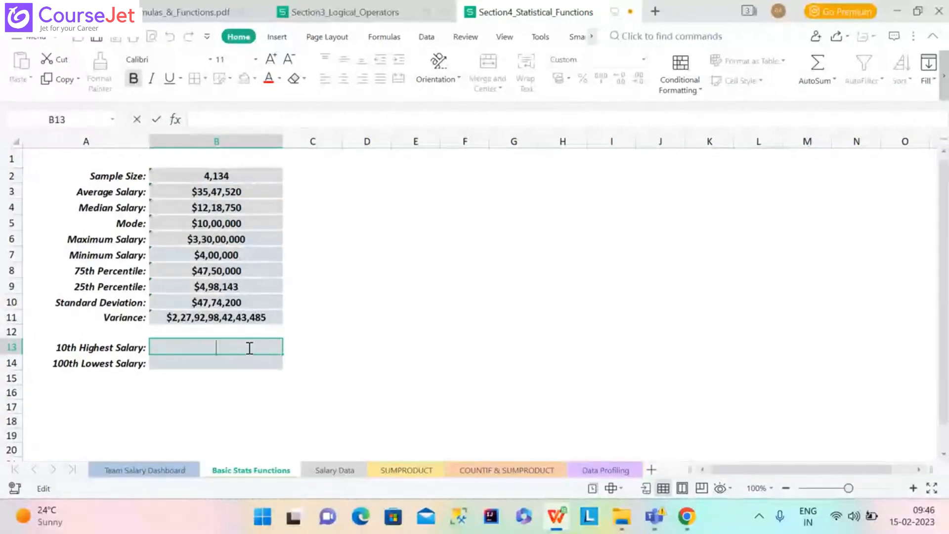
pyautogui.moveTo(556, 516)
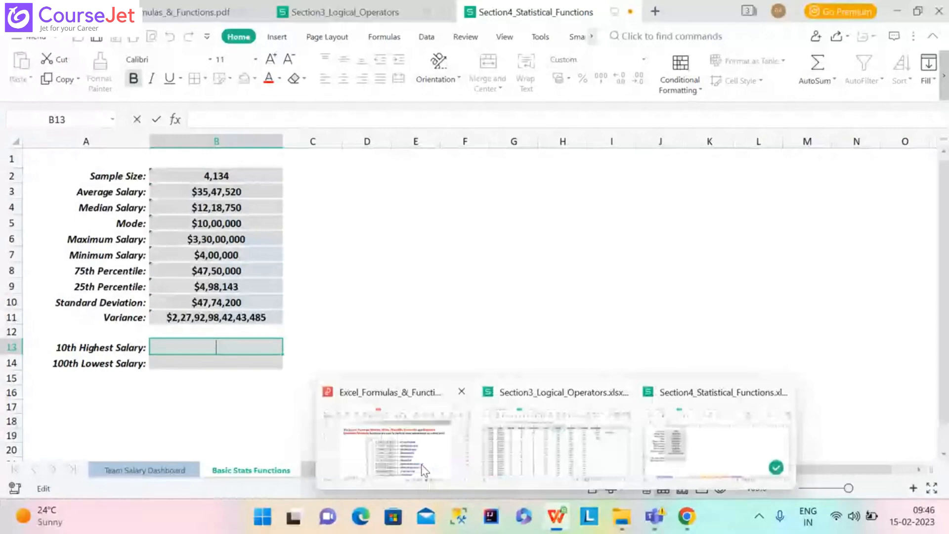
pyautogui.click(424, 470)
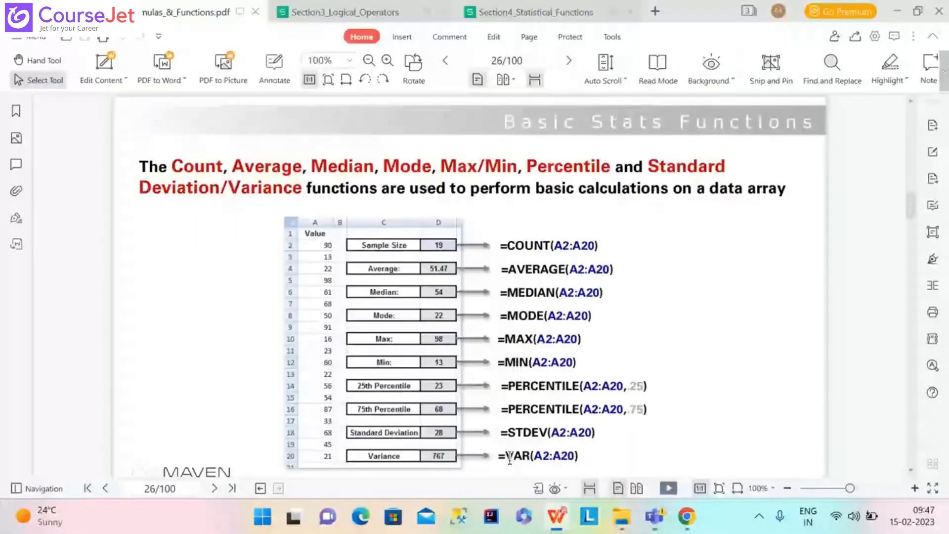
pyautogui.click(210, 492)
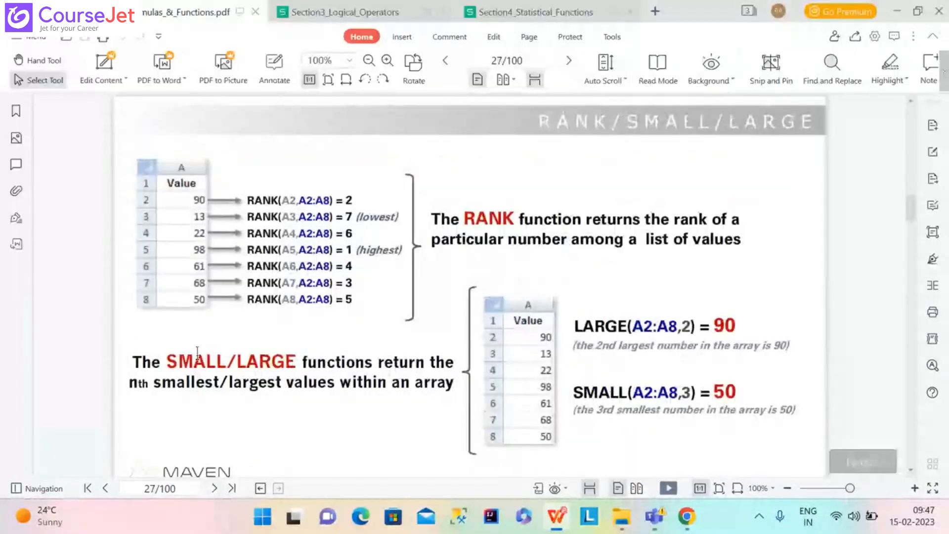
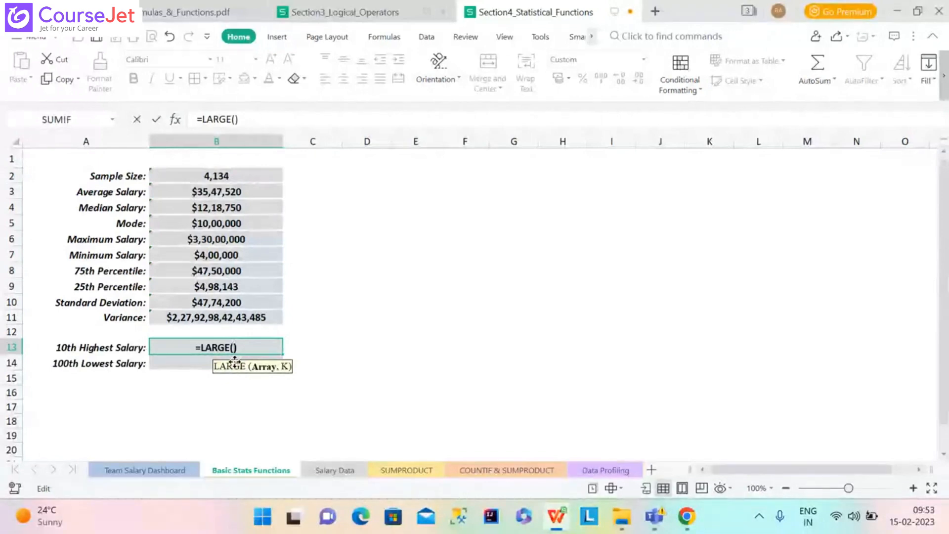
# - Enter =LARGE('Salary Data'!E:E,10) as the 10th Highest Salary in B13 of the Basic Stats Functions sheet
pyautogui.click(335, 471)
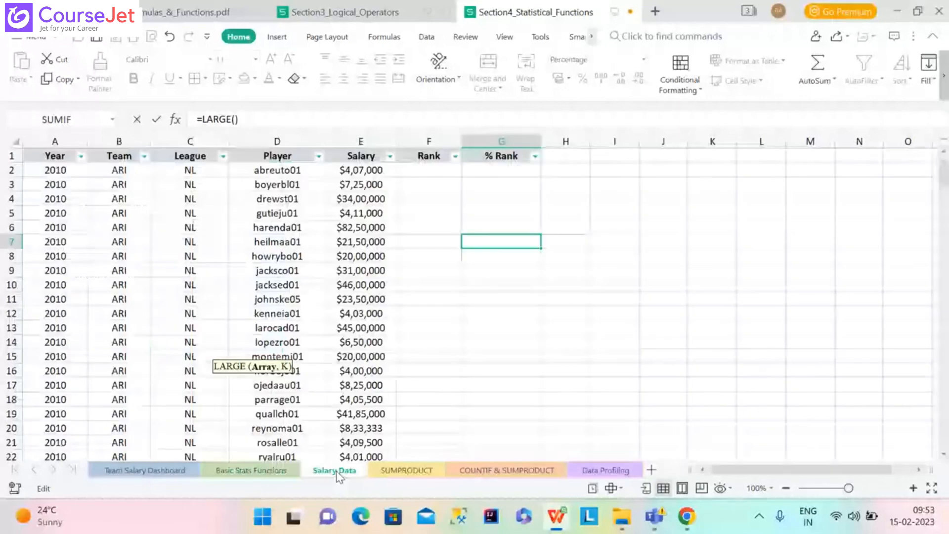
pyautogui.click(371, 136)
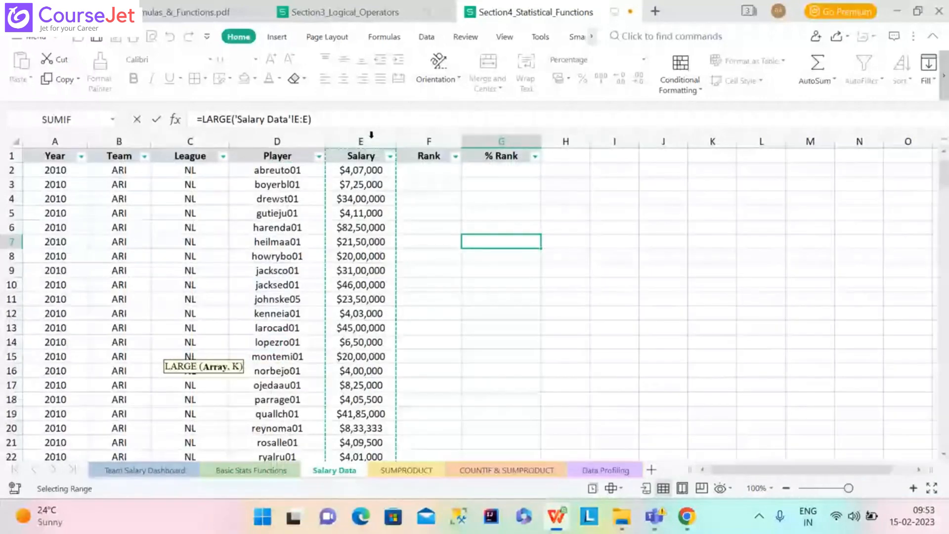
pyautogui.write(',1')
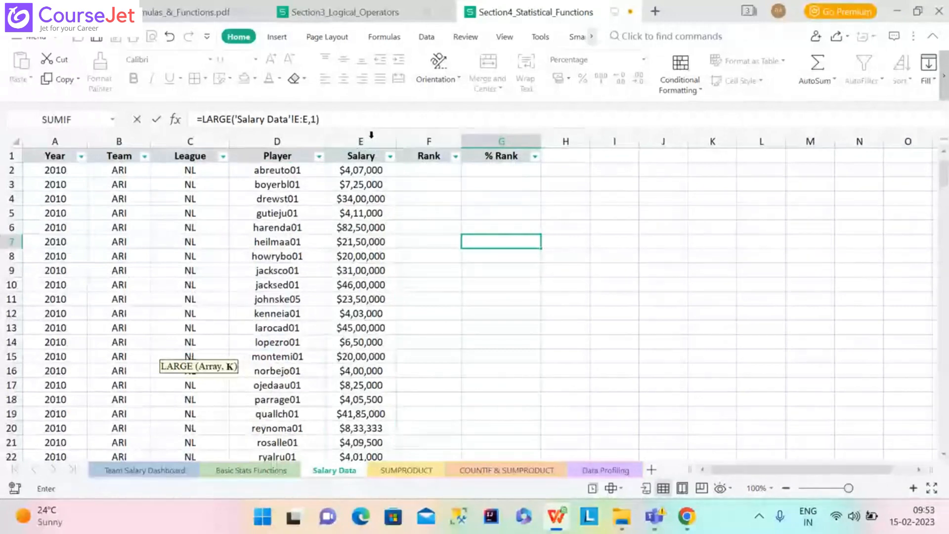
pyautogui.write('0')
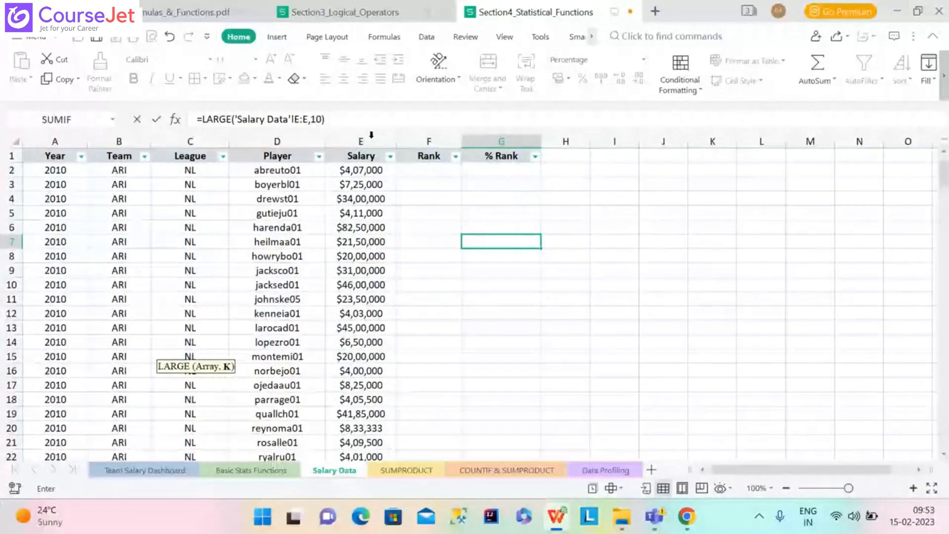
pyautogui.press('Return')
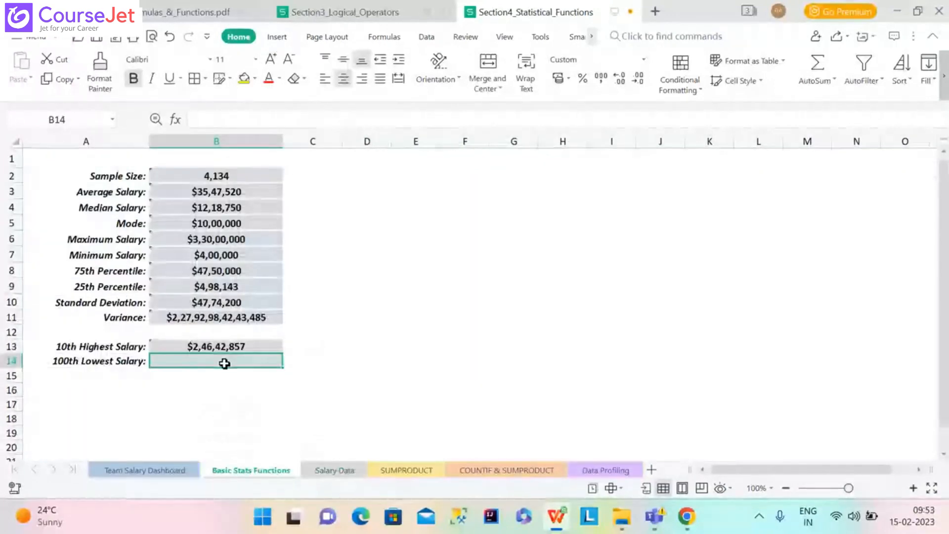
# - Enter =SMALL('Salary Data'!E:E,100) as the 100th Lowest Salary in B14 of the Basic Stats Functions sheet
pyautogui.write('=s')
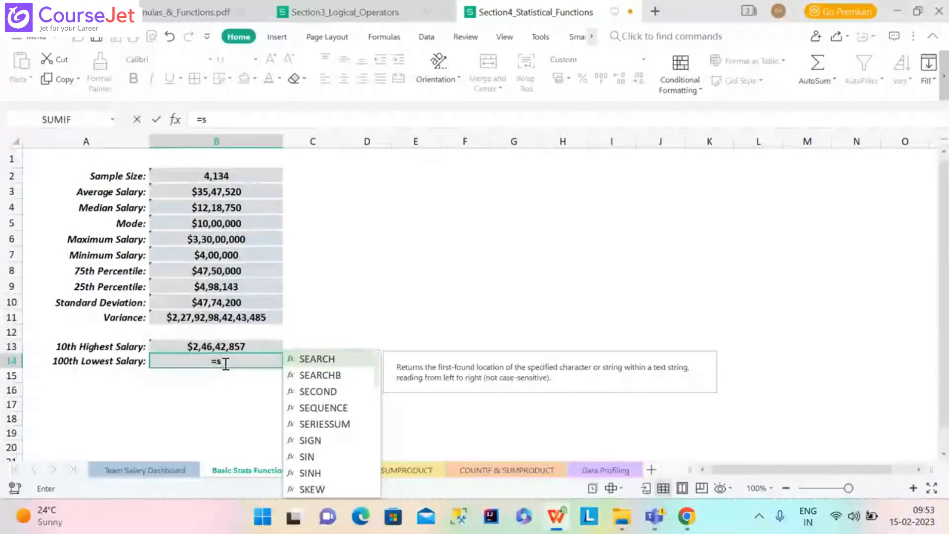
pyautogui.write('ma')
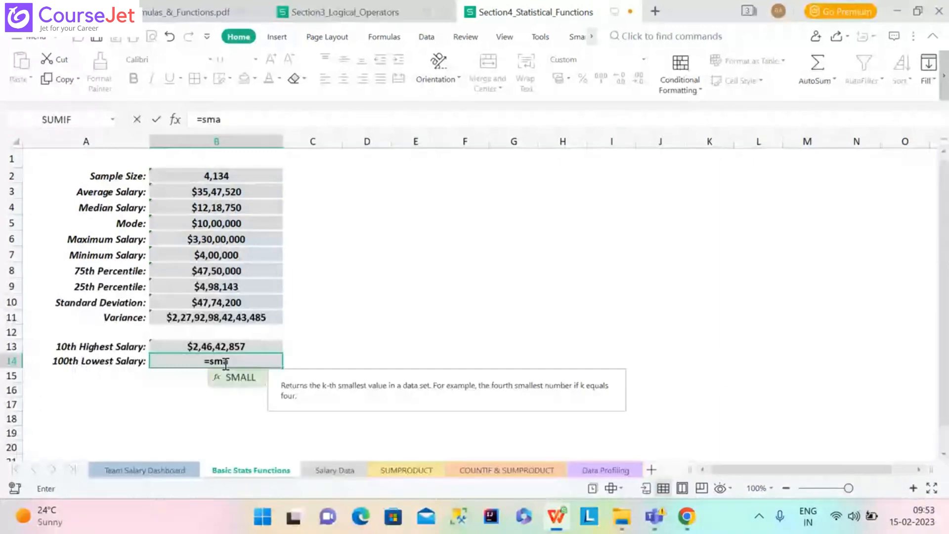
pyautogui.write('ll')
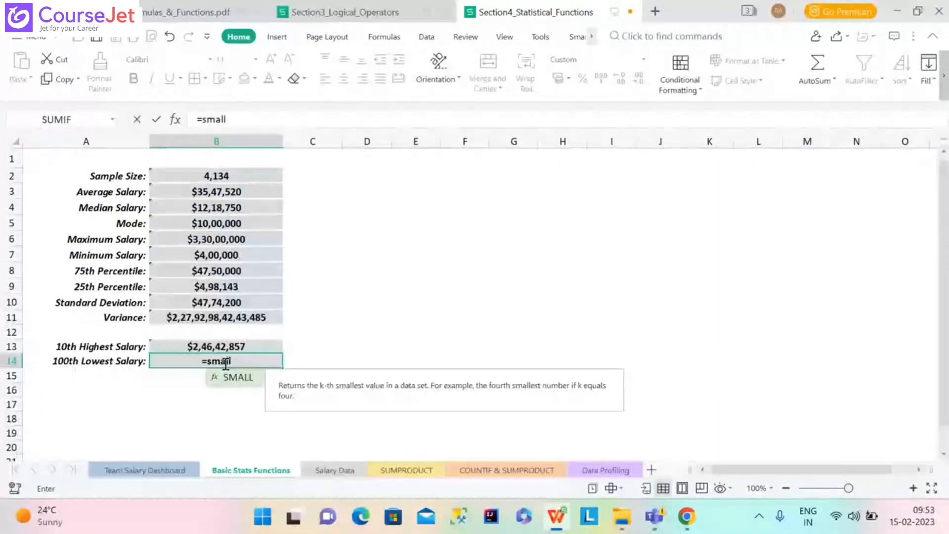
pyautogui.press('Tab')
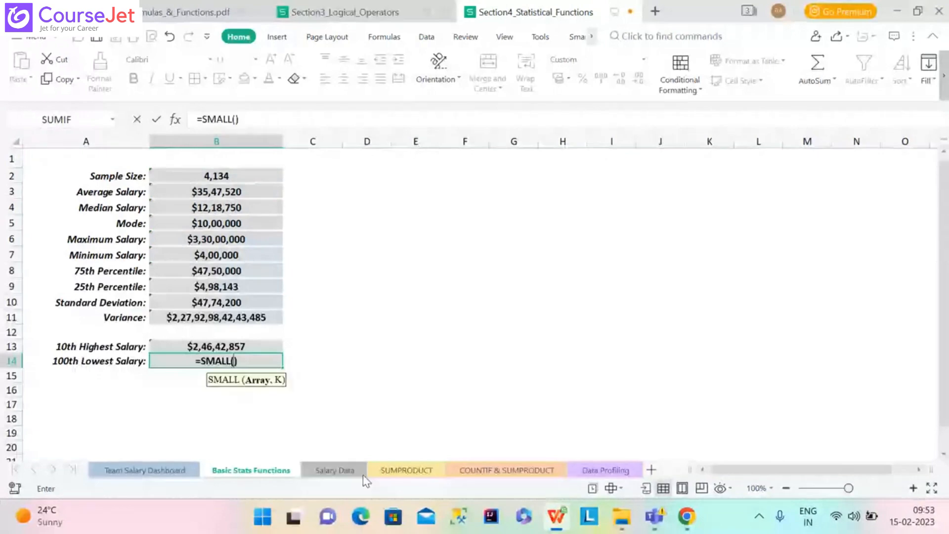
pyautogui.click(362, 473)
pyautogui.click(369, 134)
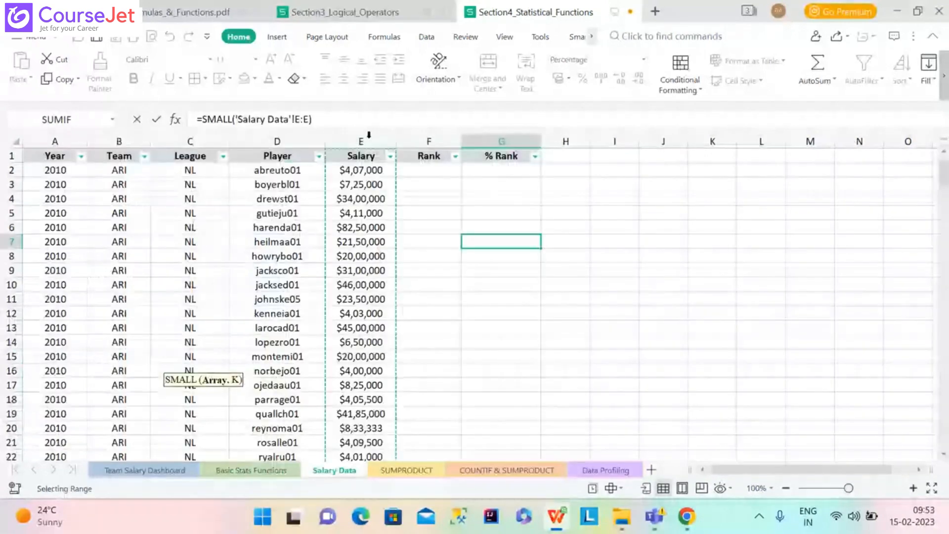
pyautogui.write(',1')
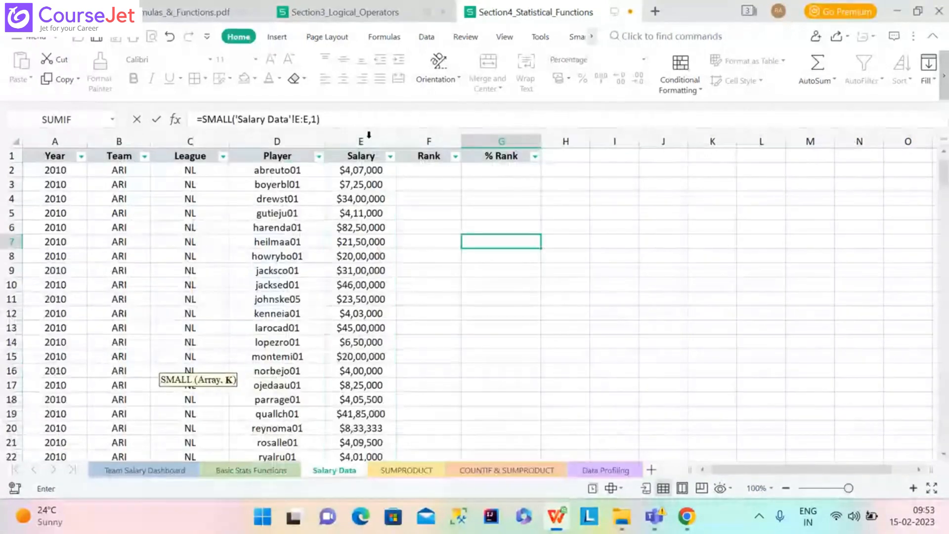
pyautogui.write('00')
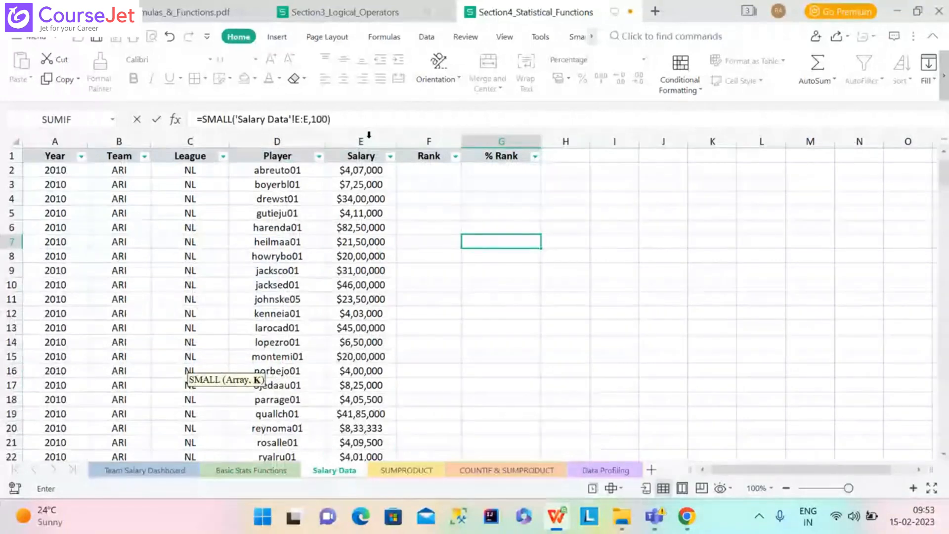
pyautogui.press('Return')
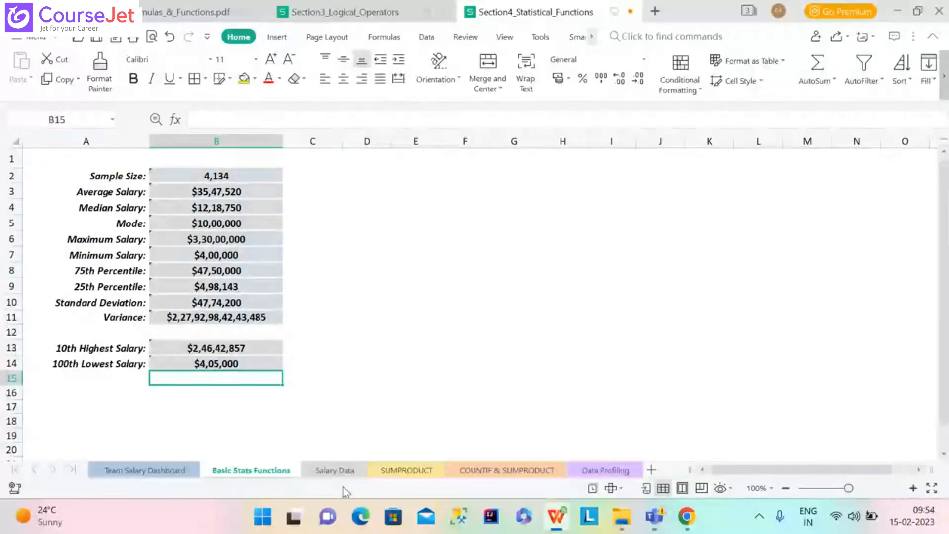
# - Go to the first Rank cell, F2, on the Salary Data sheet
pyautogui.click(340, 471)
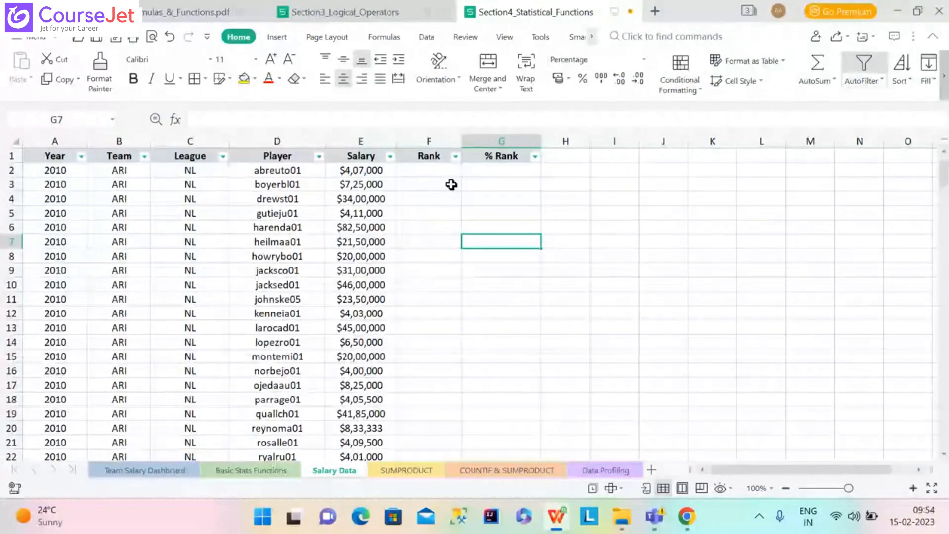
pyautogui.click(424, 173)
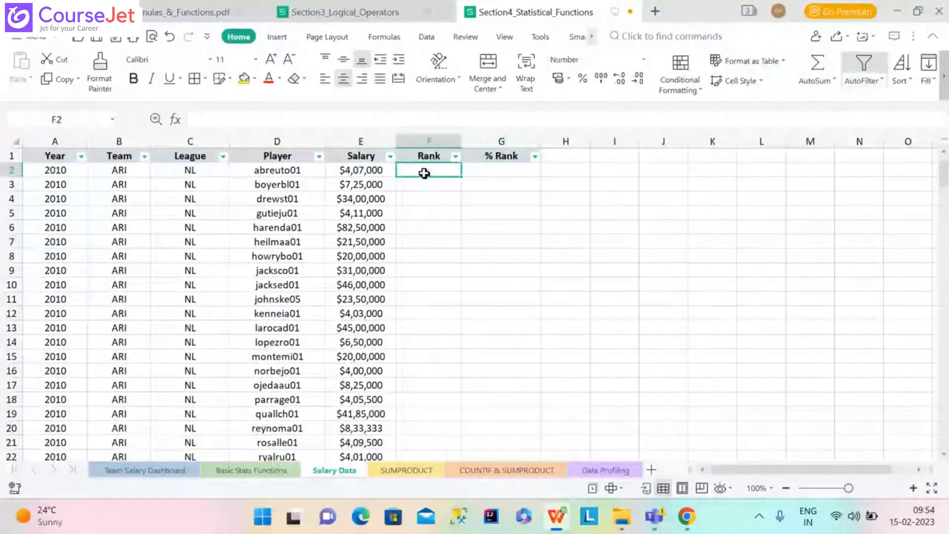
# - Try ranking the salary in E2 with =RANK(E2,$F$2:$F$104857) in F2, and clear the cell again
pyautogui.write('=ran')
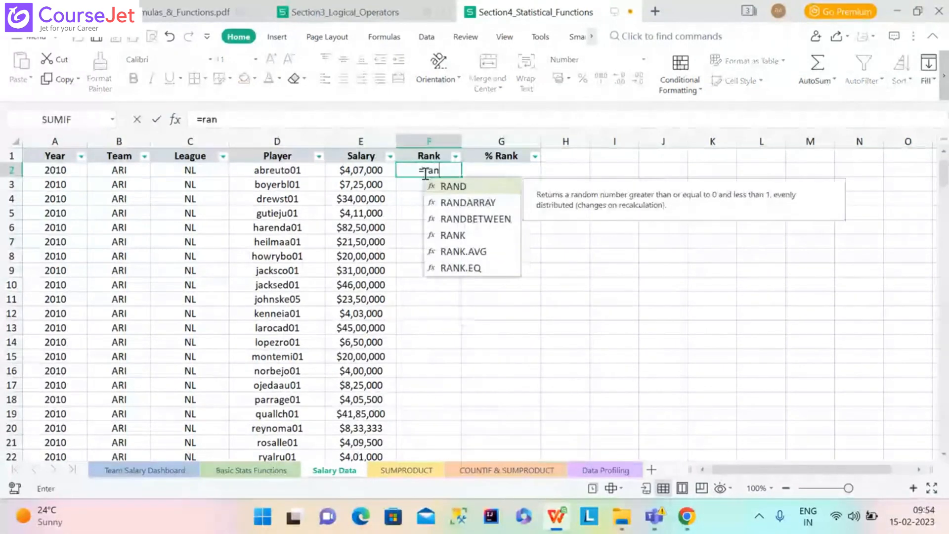
pyautogui.doubleClick(445, 230)
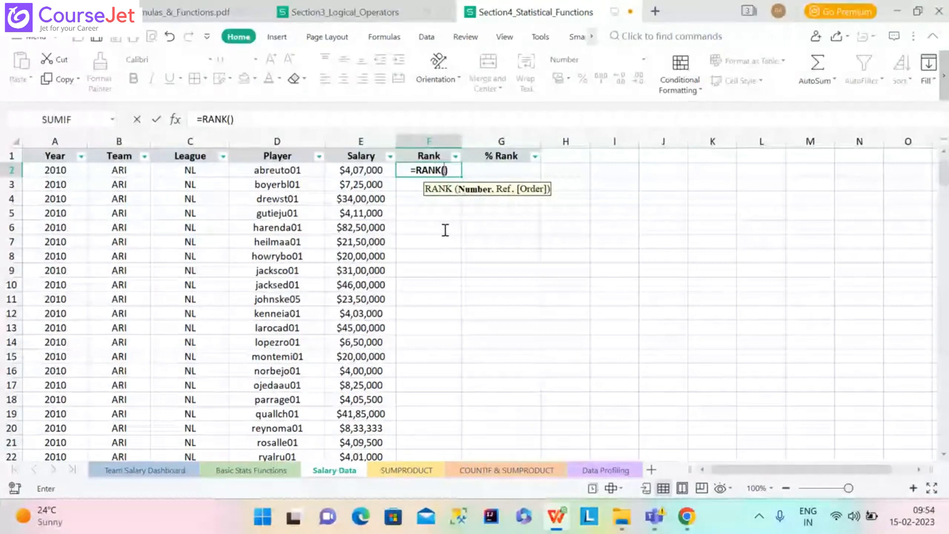
pyautogui.click(355, 172)
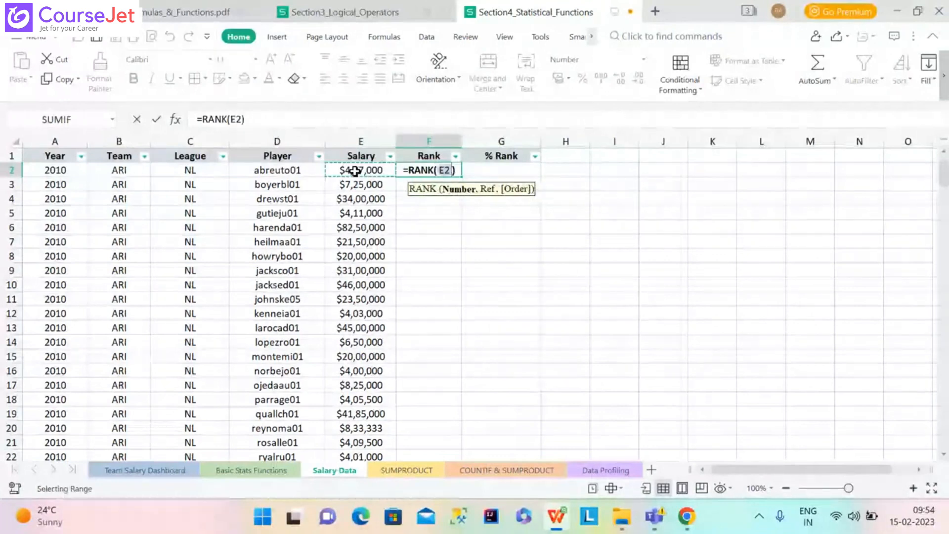
pyautogui.write(',')
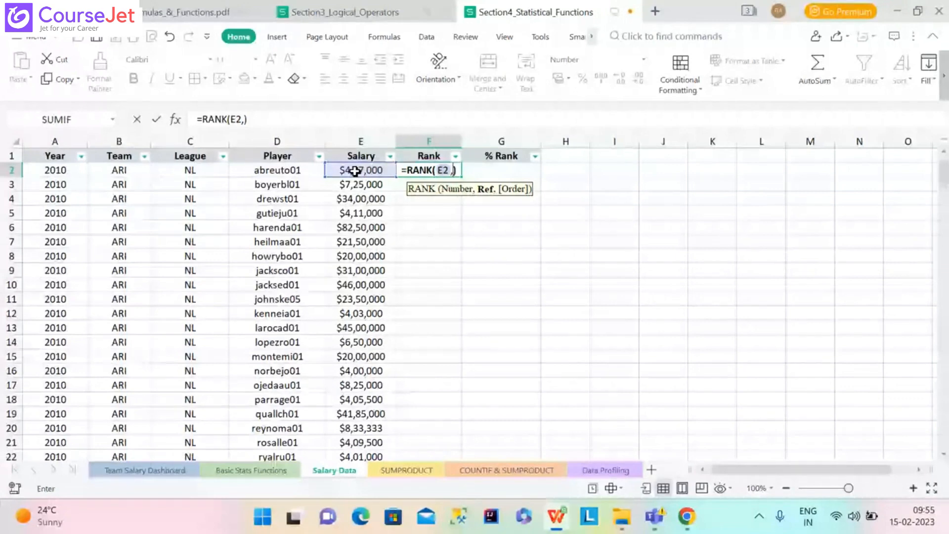
pyautogui.hotkey('ctrl', 'shift', 'Down')
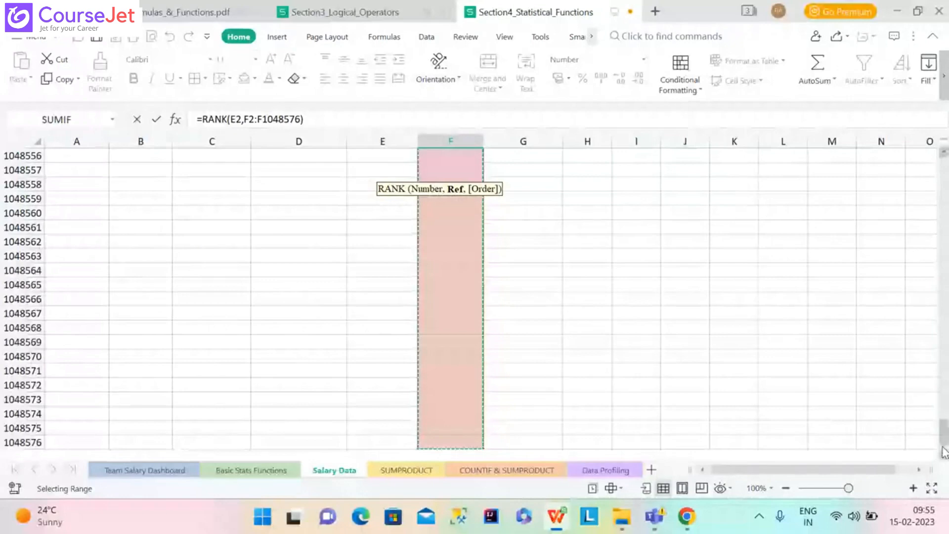
pyautogui.moveTo(944, 451); pyautogui.dragTo(945, 169)
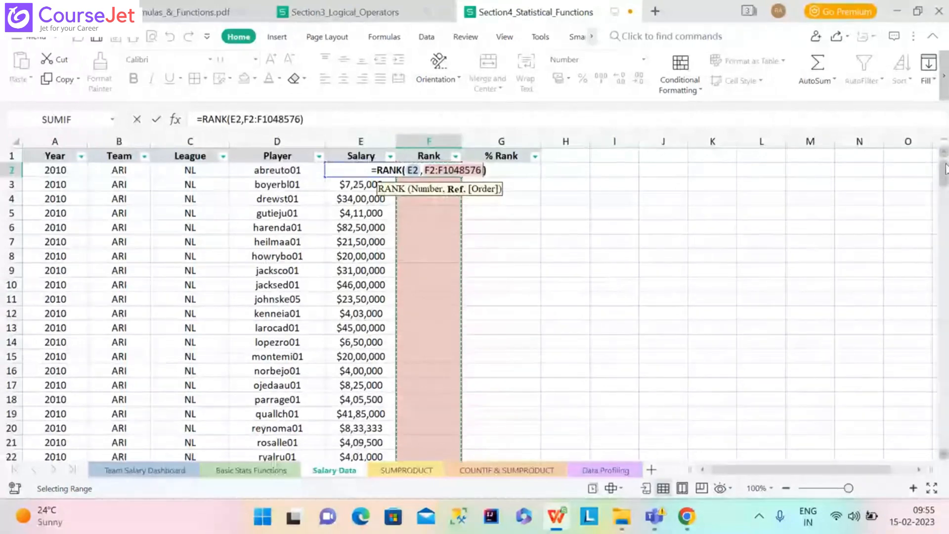
pyautogui.press('F4')
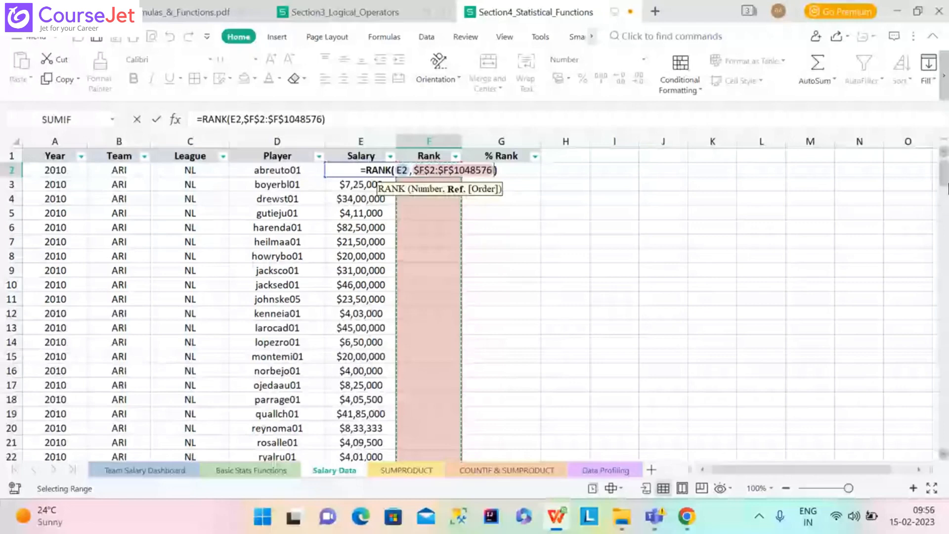
pyautogui.press('BackSpace')
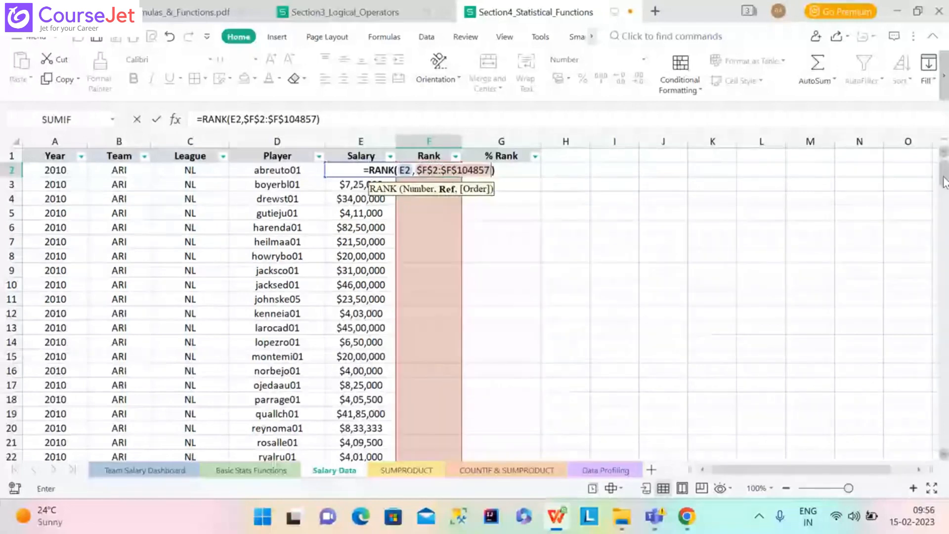
pyautogui.press('Return')
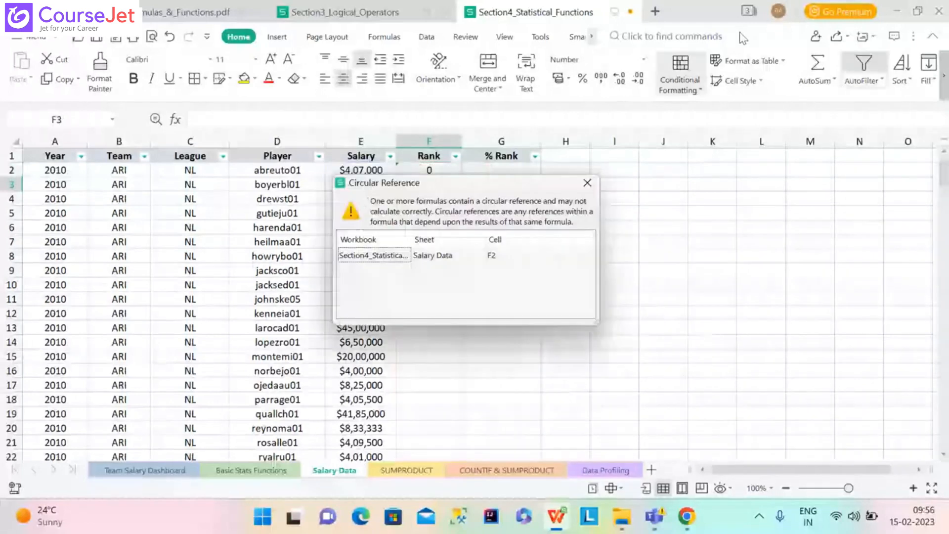
pyautogui.click(586, 184)
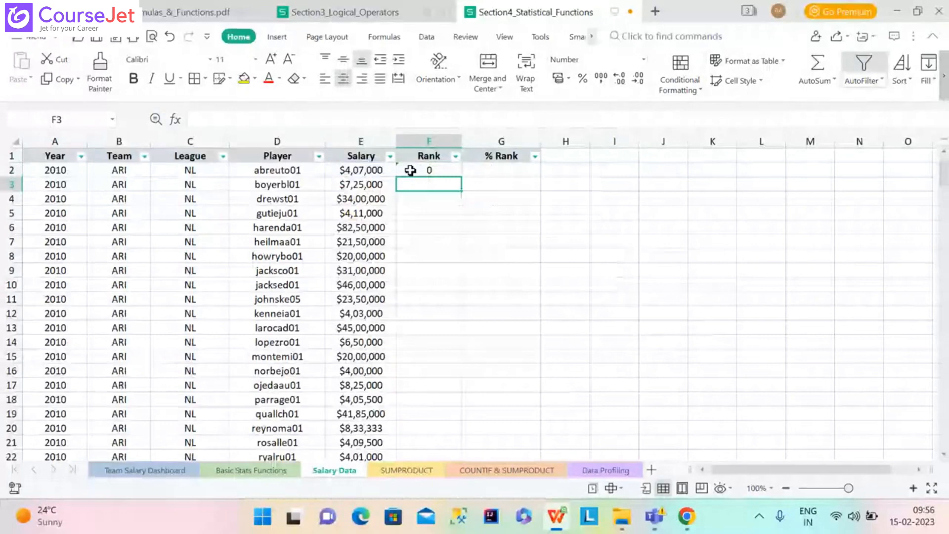
pyautogui.click(410, 170)
pyautogui.press('Delete')
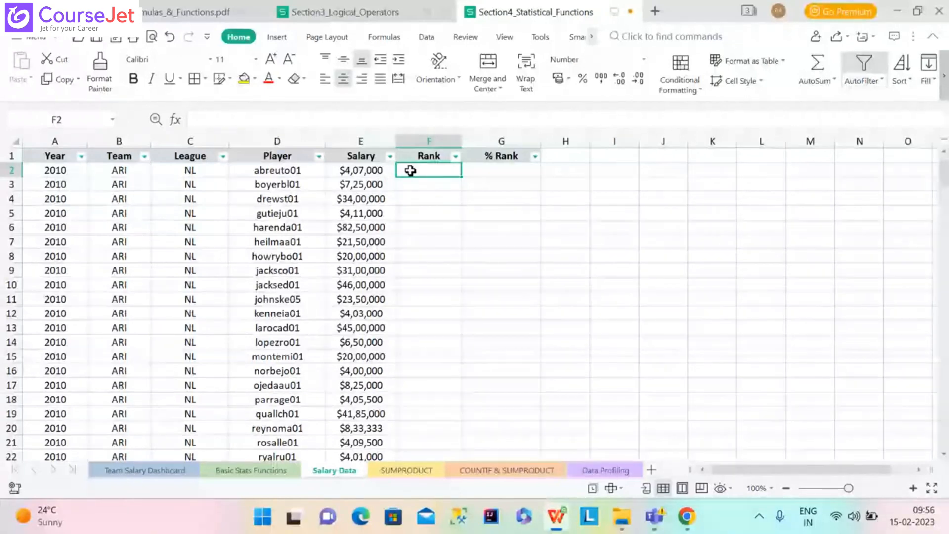
# - Enter =RANK(E2,$E$2:$E$4135) as the first player's Rank in F2 of the Salary Data sheet
pyautogui.write('=ran')
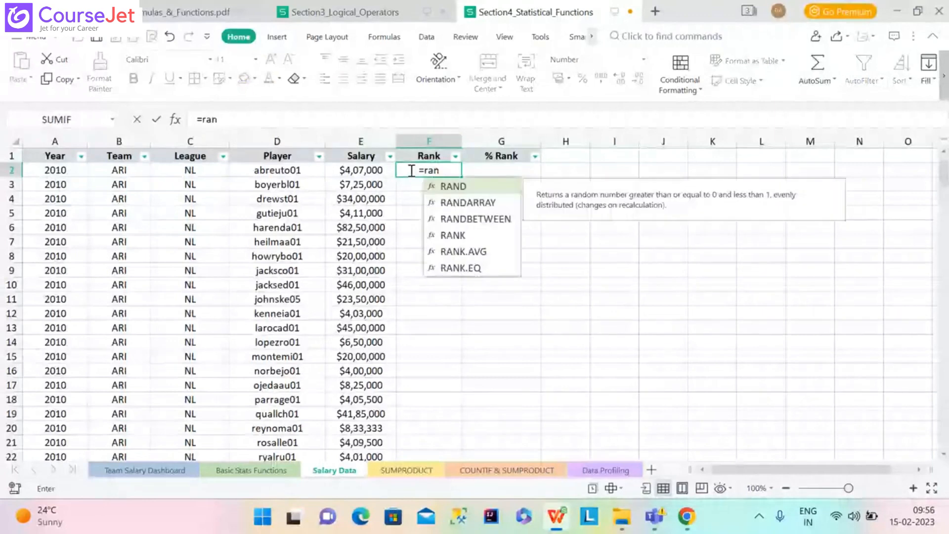
pyautogui.write('k')
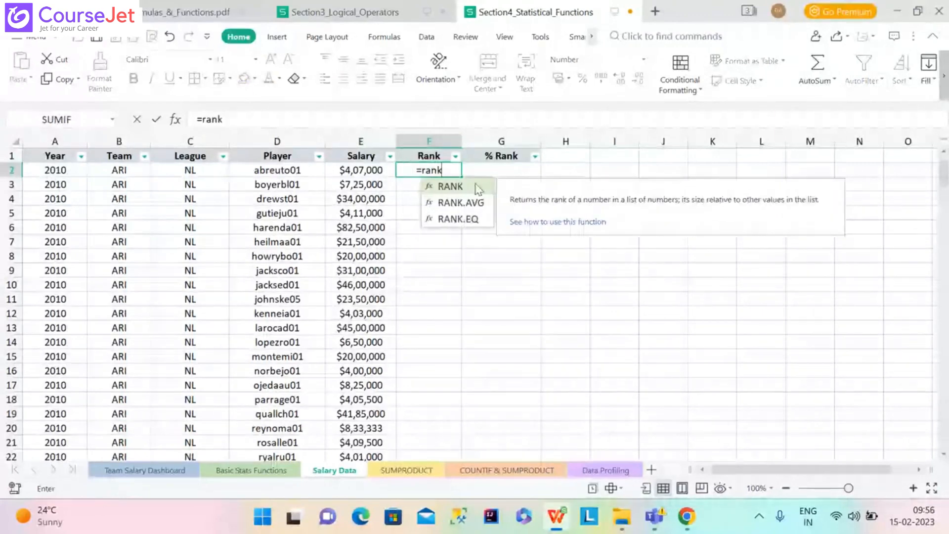
pyautogui.doubleClick(469, 188)
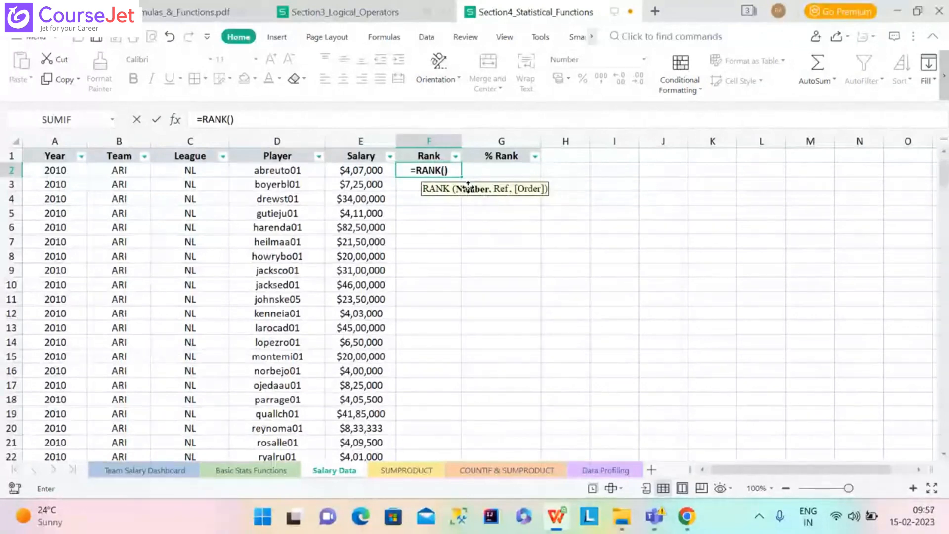
pyautogui.click(376, 166)
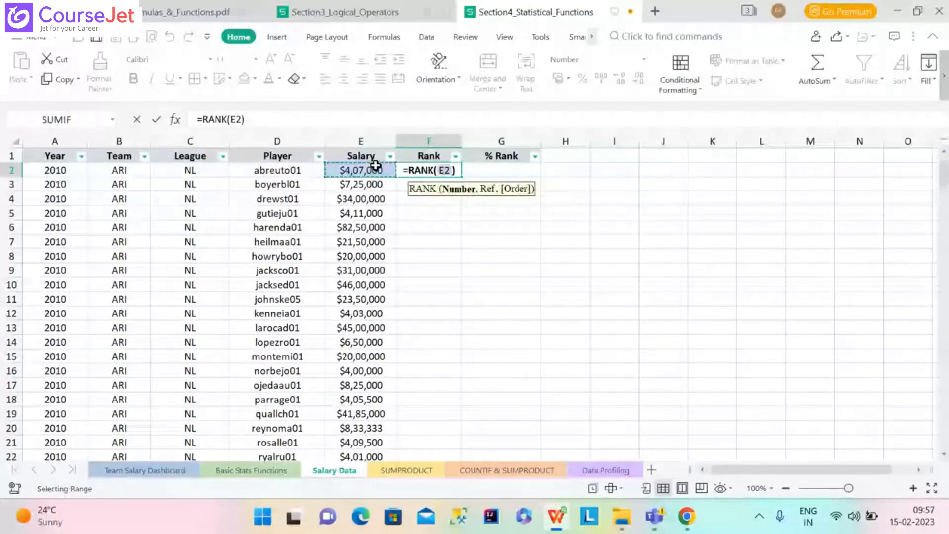
pyautogui.write(',')
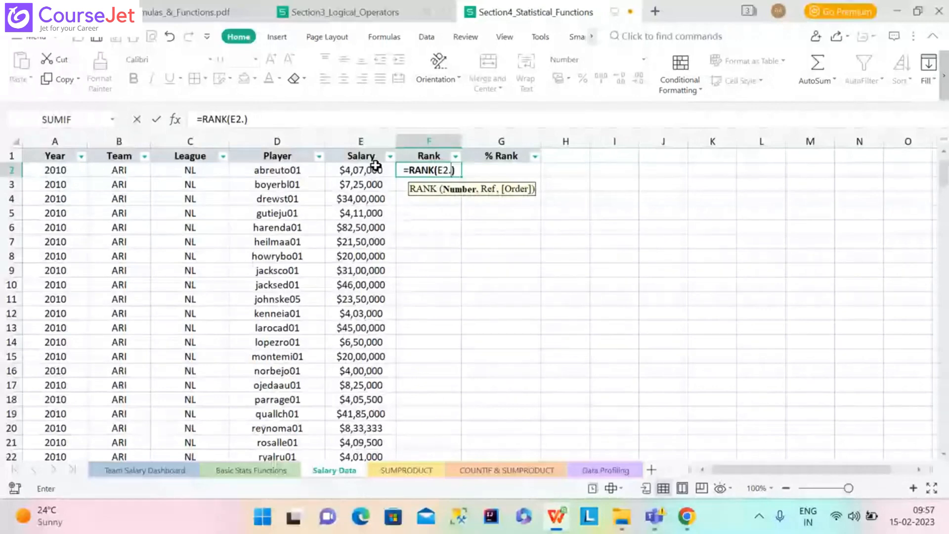
pyautogui.press('BackSpace')
pyautogui.write(',')
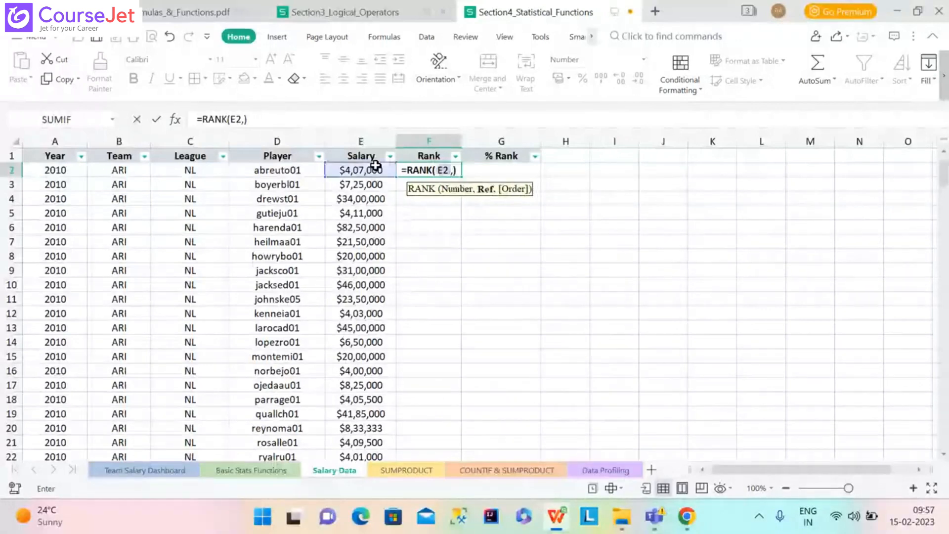
pyautogui.click(375, 168)
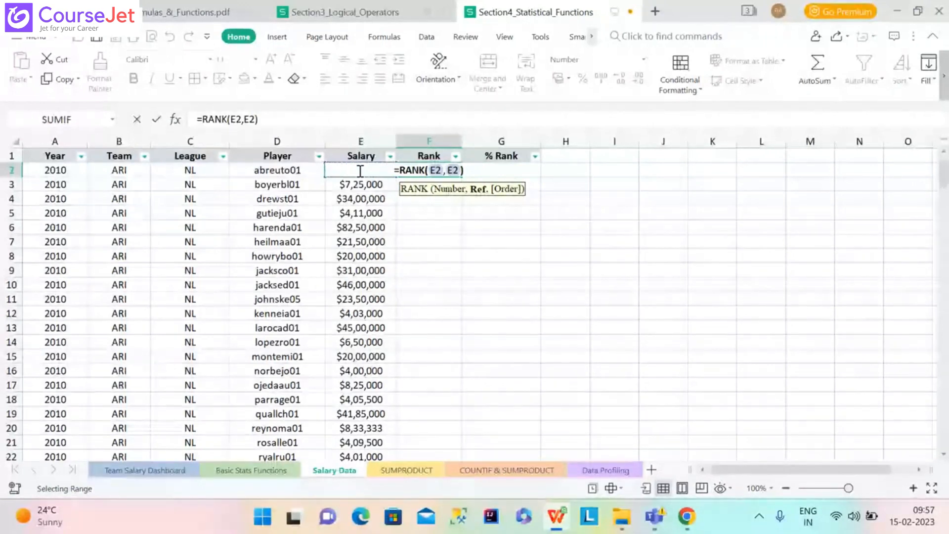
pyautogui.hotkey('ctrl', 'shift', 'Down')
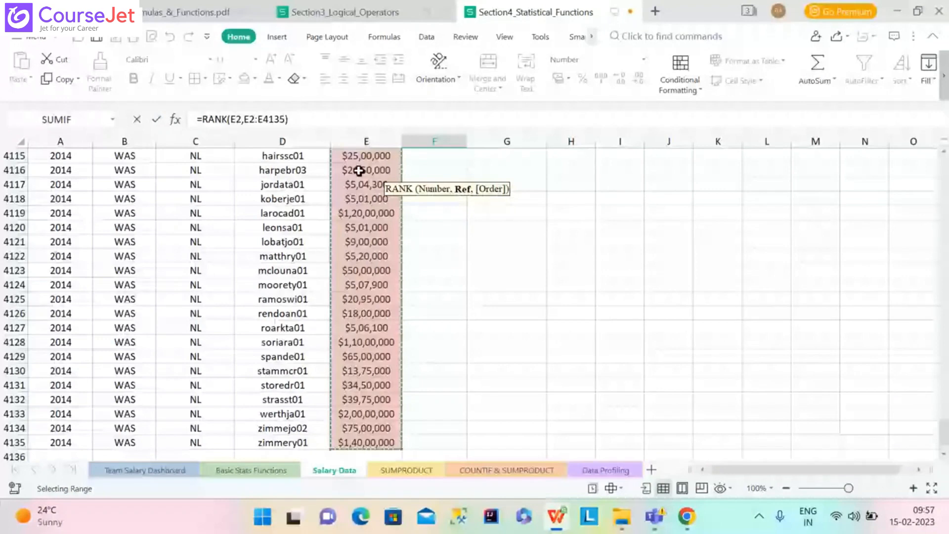
pyautogui.press('F4')
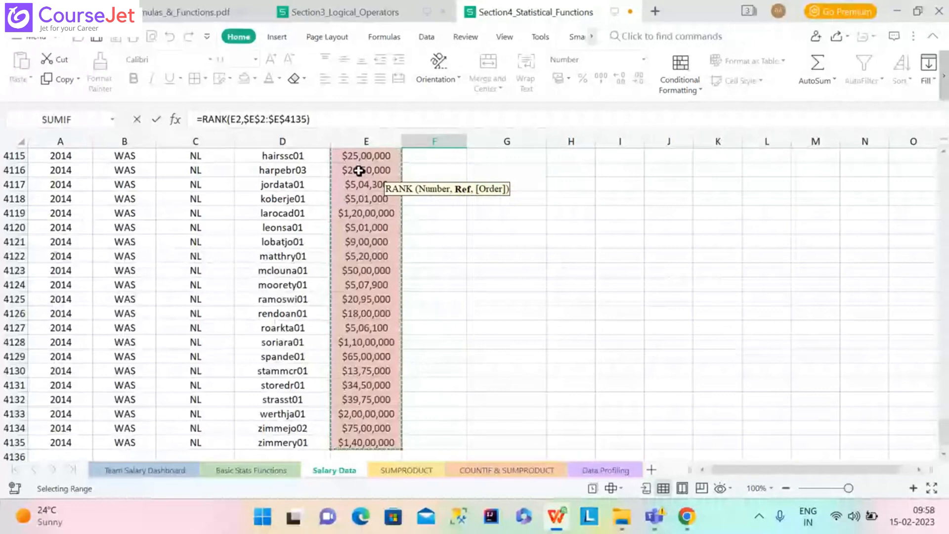
pyautogui.press('Return')
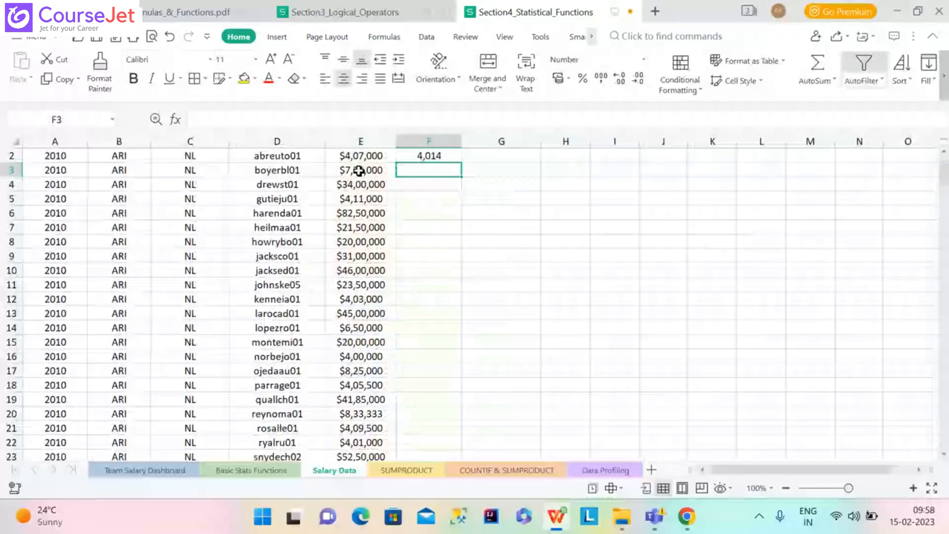
# - Rebuild the RANK formula in F2 of Salary Data as =RANK(E2,$E$2:$E$4135), locking the salary range with absolute references
pyautogui.click(433, 156)
pyautogui.write('=rank')
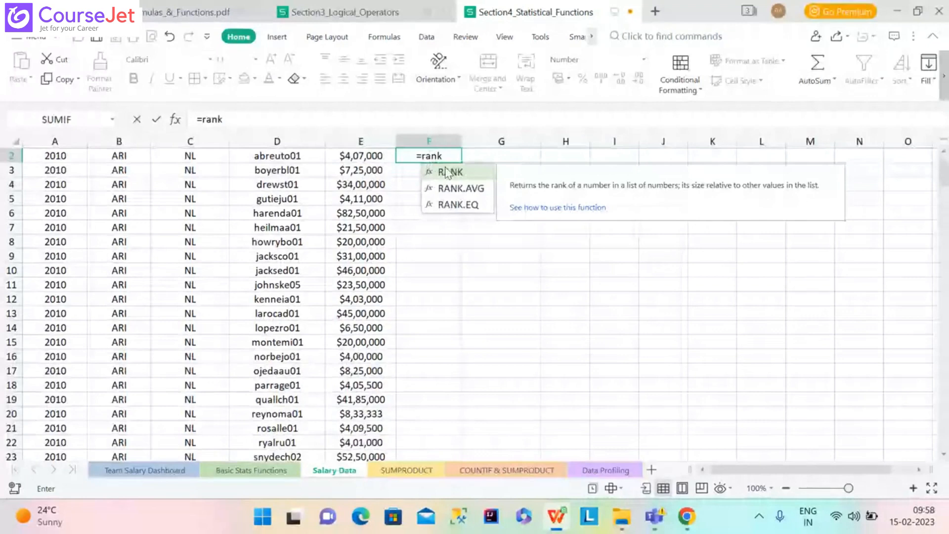
pyautogui.doubleClick(446, 171)
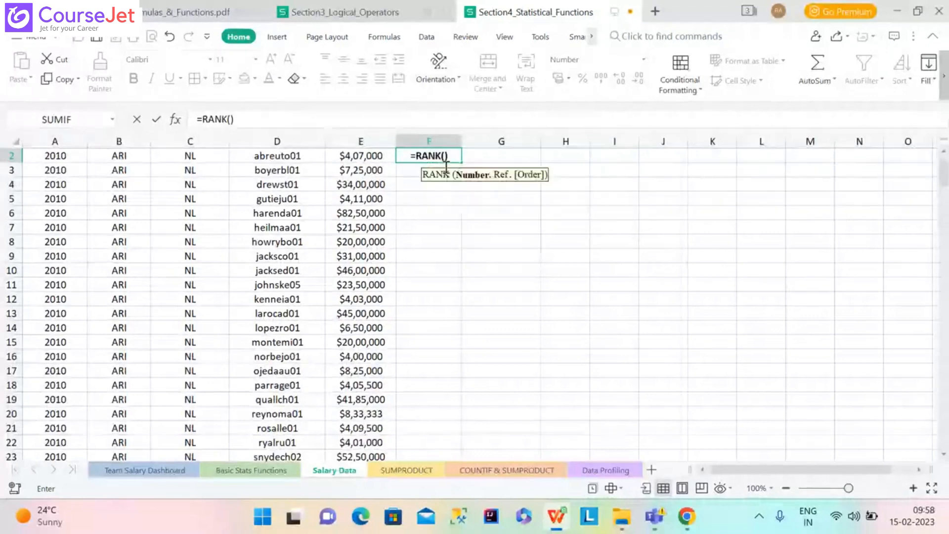
pyautogui.click(364, 156)
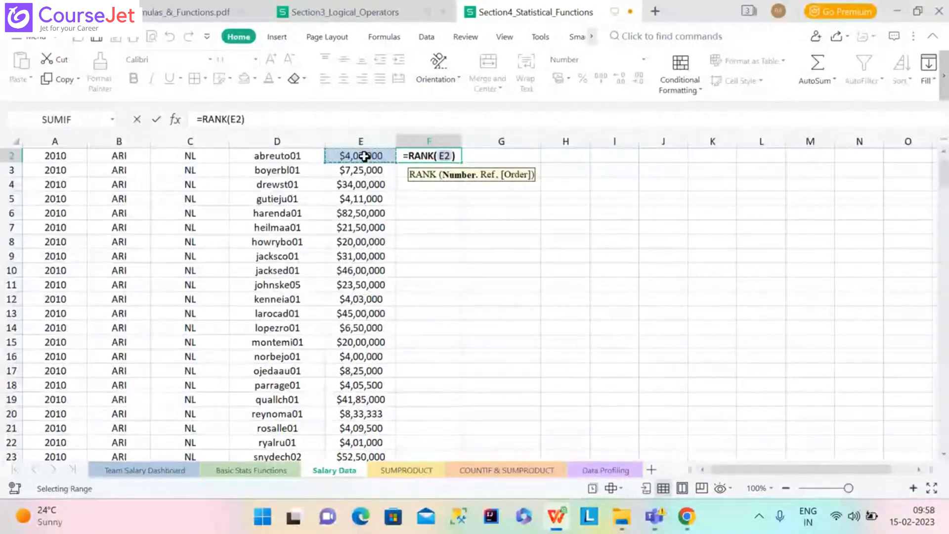
pyautogui.write(',')
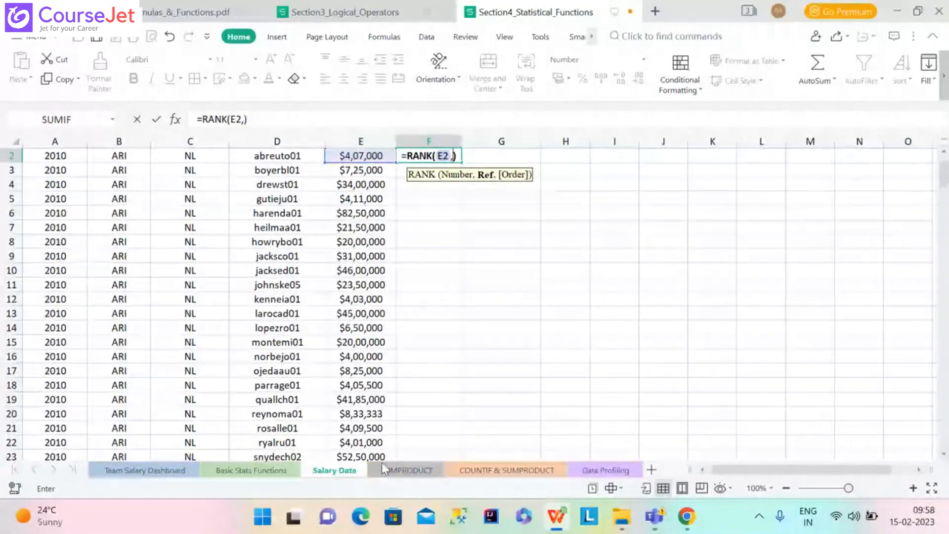
pyautogui.click(353, 157)
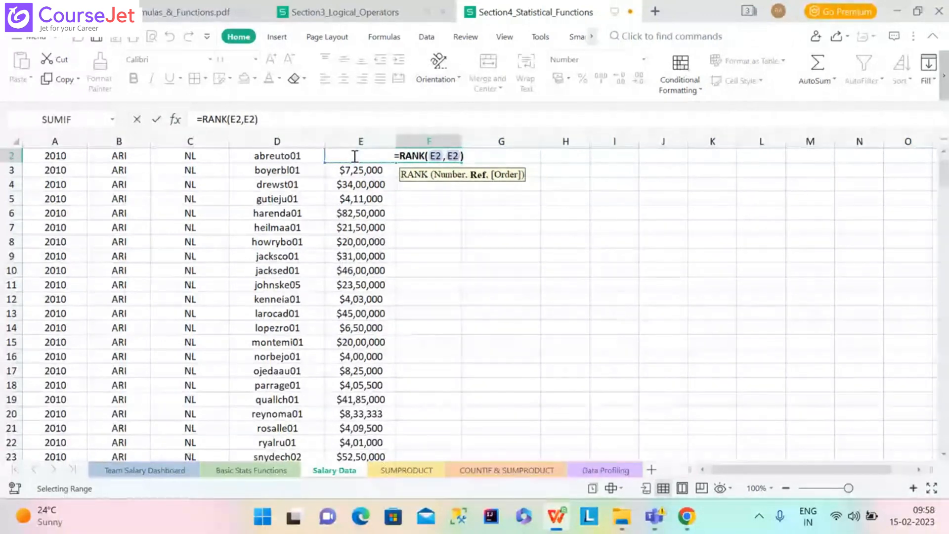
pyautogui.hotkey('ctrl', 'shift', 'Down')
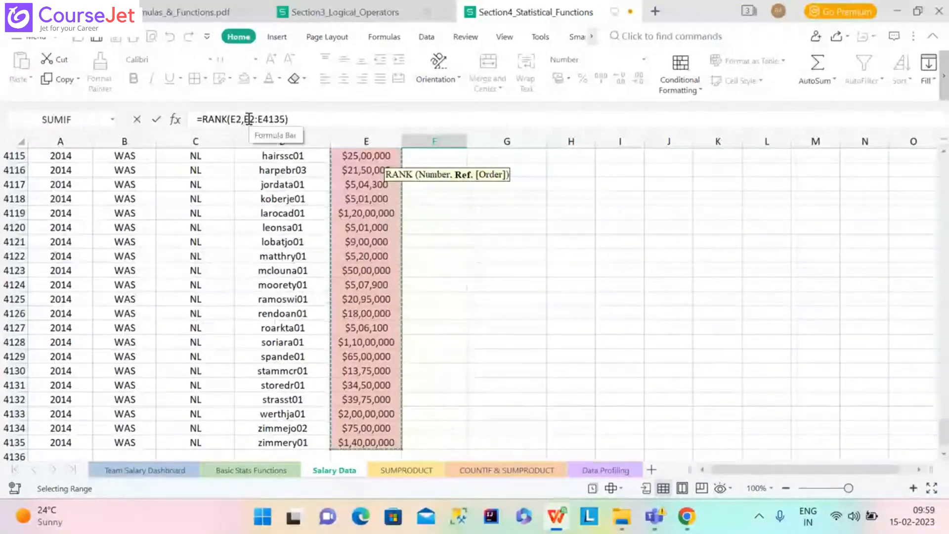
pyautogui.press('F4')
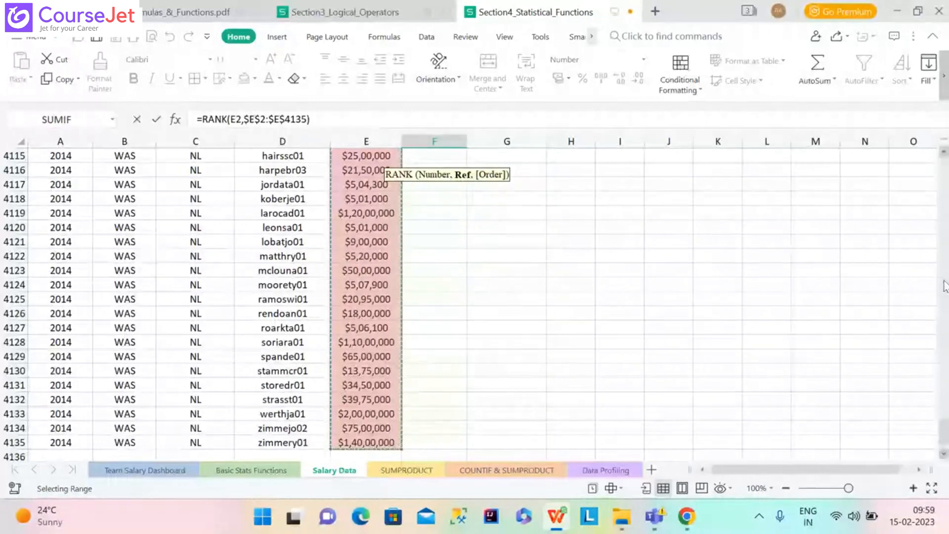
pyautogui.moveTo(944, 447); pyautogui.dragTo(944, 183)
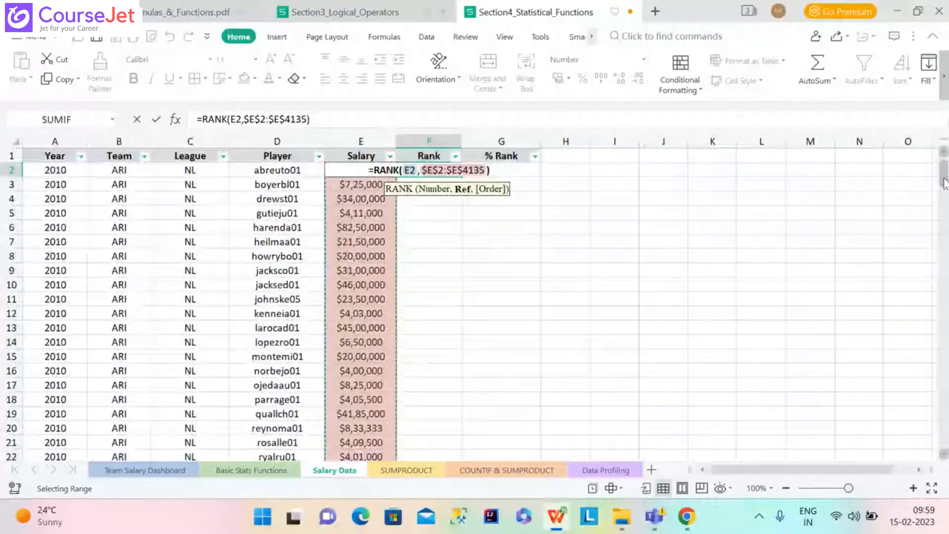
pyautogui.press('Return')
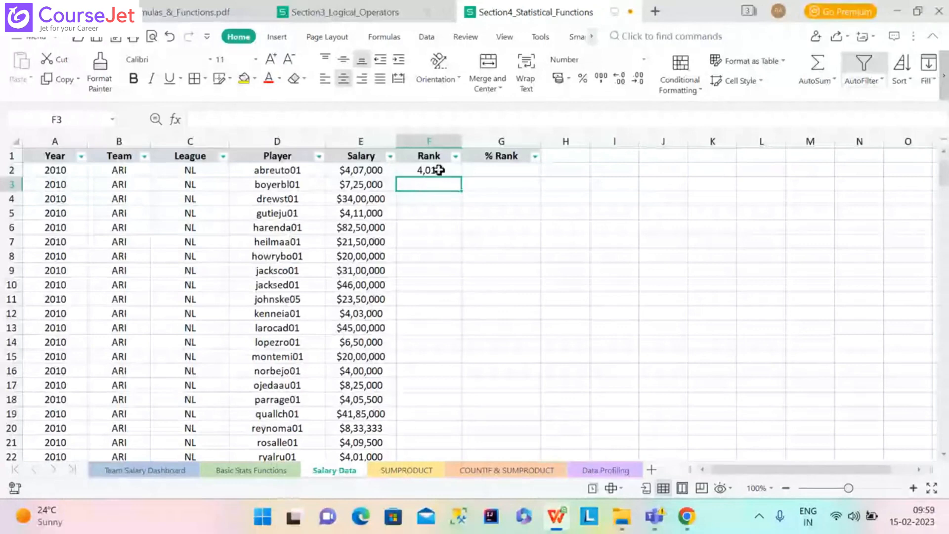
# - Check the absolute-range RANK formula in F2 and fill it down the Rank column to the last player row
pyautogui.doubleClick(439, 170)
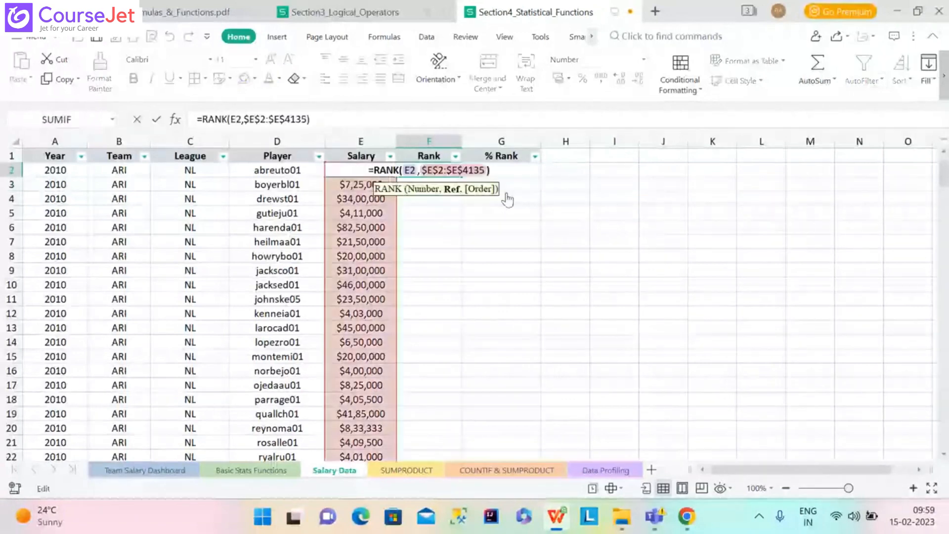
pyautogui.click(614, 241)
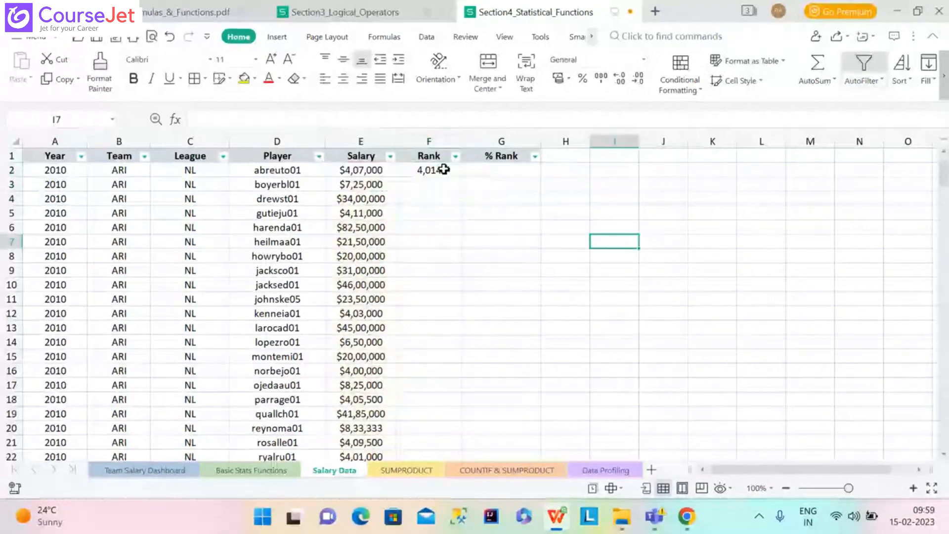
pyautogui.click(444, 169)
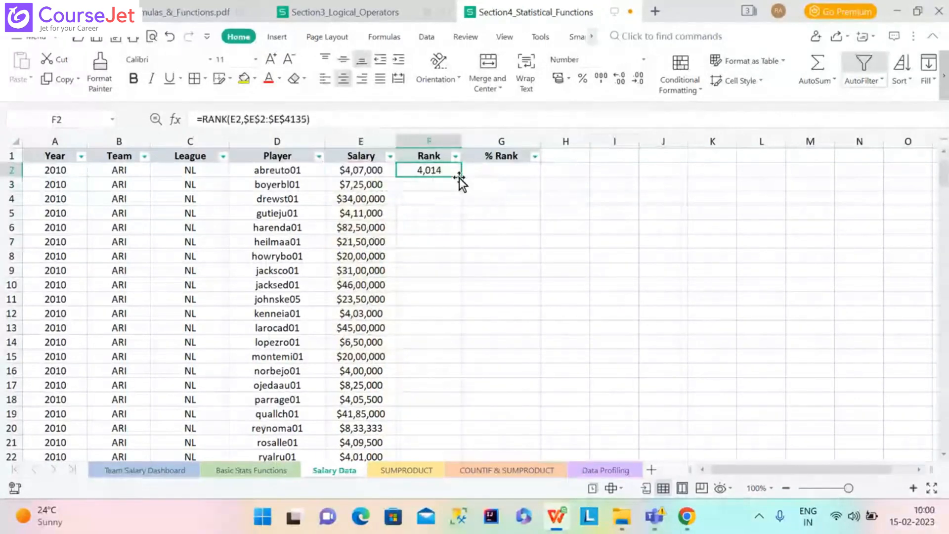
pyautogui.doubleClick(462, 176)
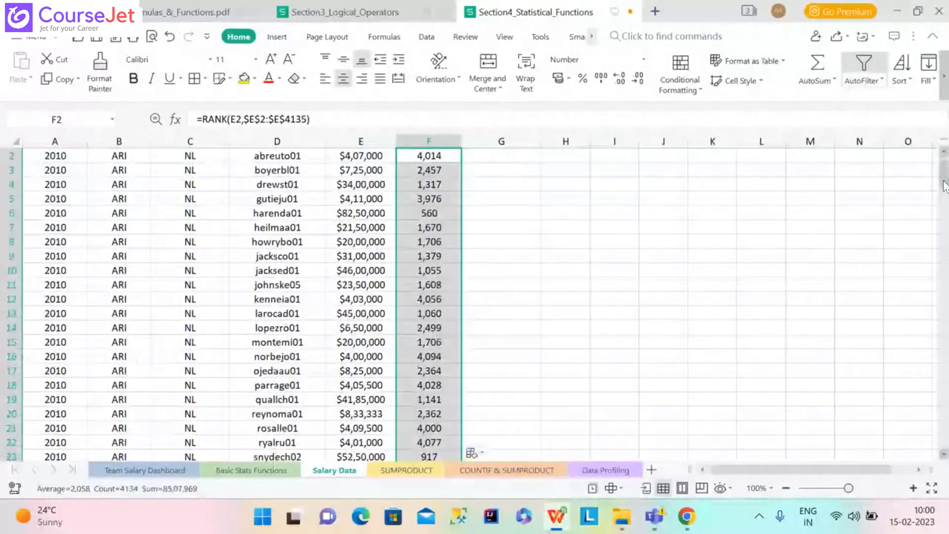
pyautogui.moveTo(944, 186); pyautogui.dragTo(944, 173)
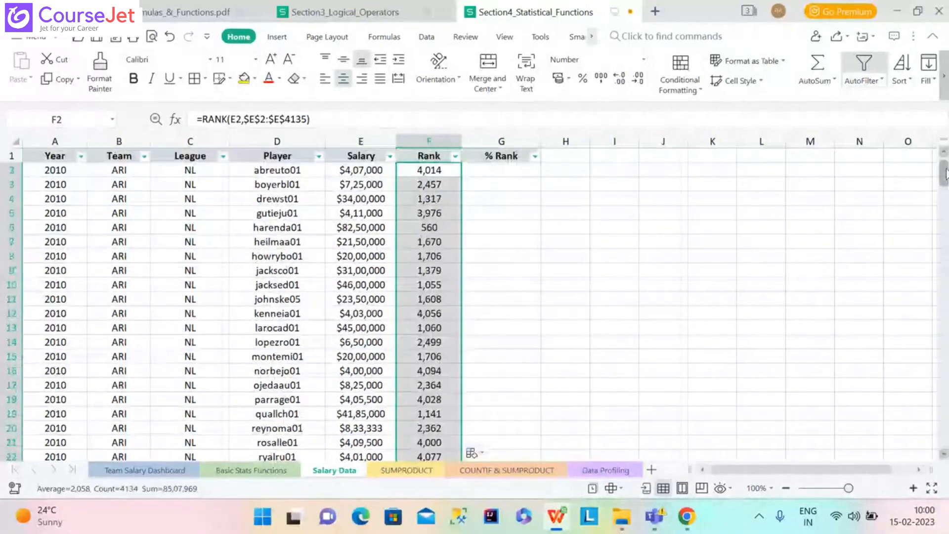
pyautogui.click(429, 174)
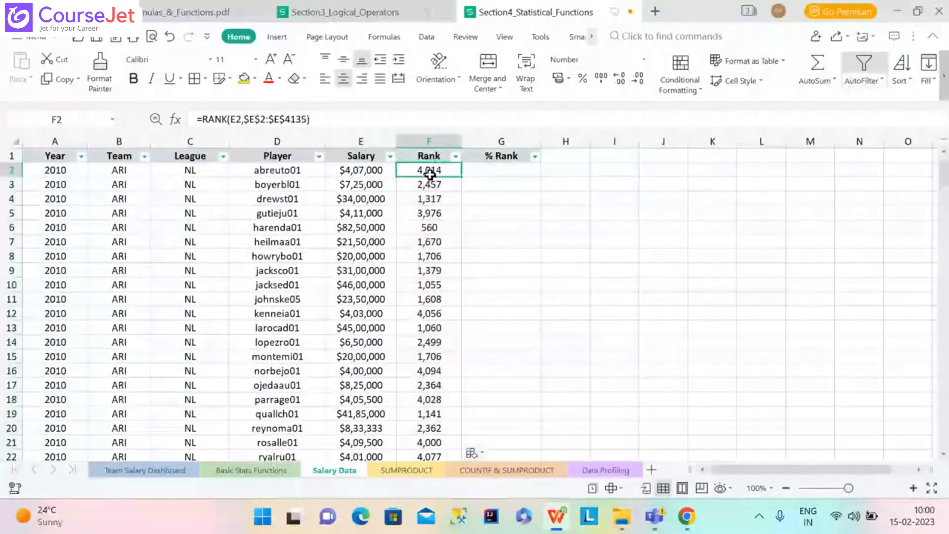
# - Clear all of column F and enter the header Rank in F1 again
pyautogui.click(434, 136)
pyautogui.press('Delete')
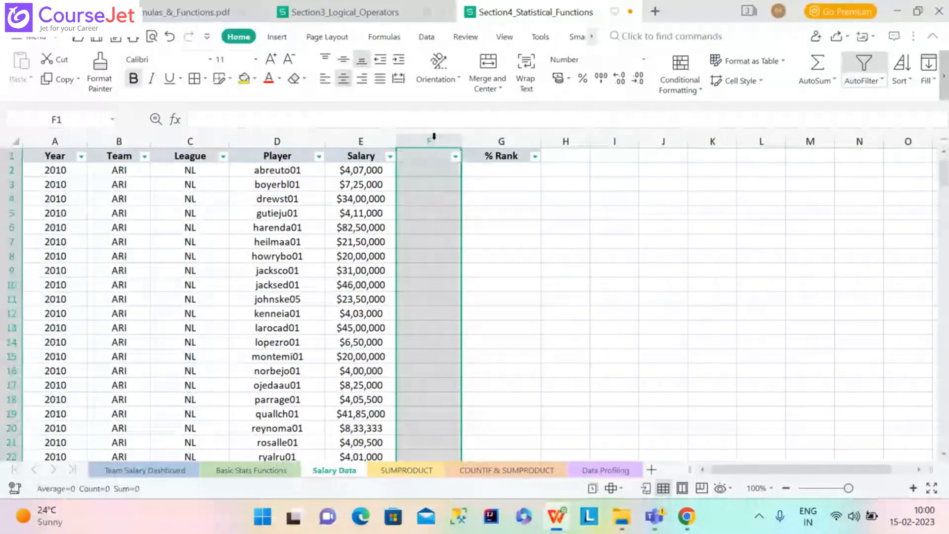
pyautogui.click(434, 155)
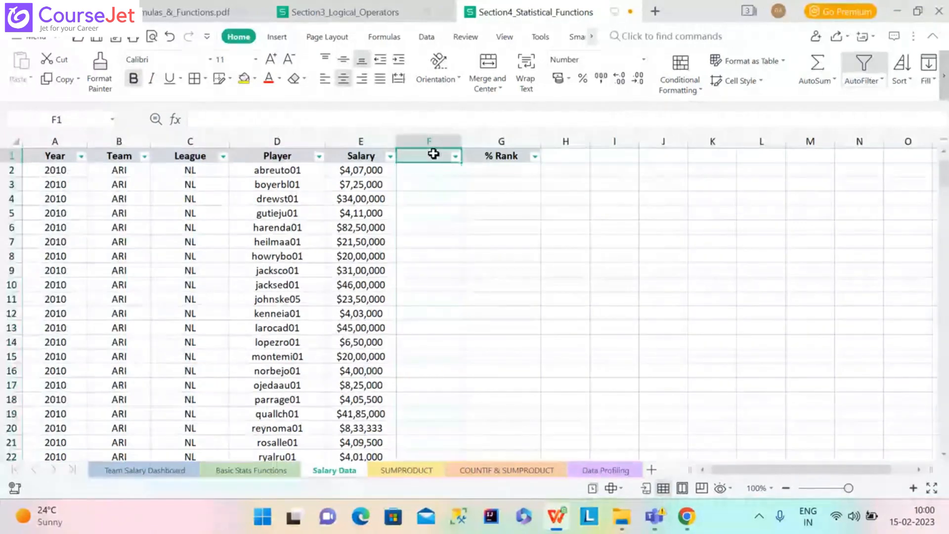
pyautogui.write('Rank')
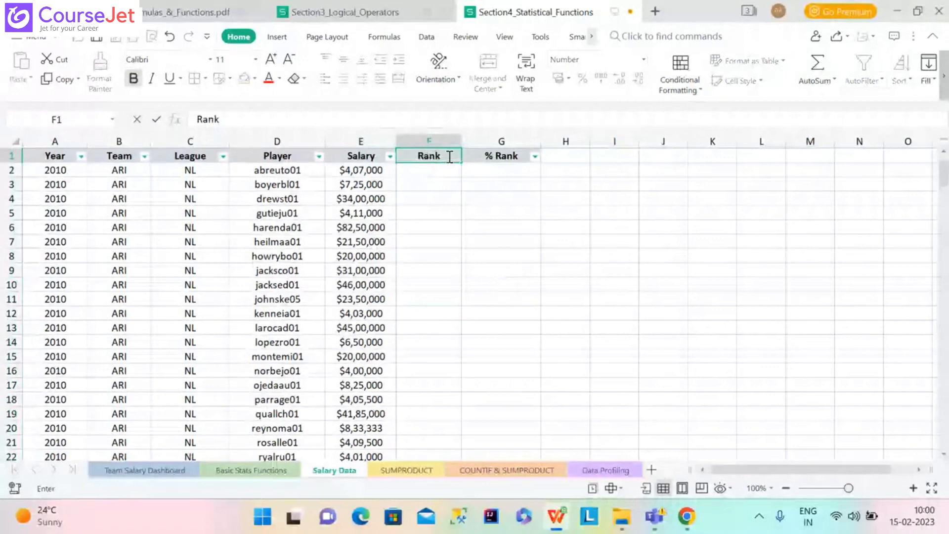
# - Enter =RANK(E2,E2:E4135), with an unlocked salary range, as the first player's Rank in F2
pyautogui.click(445, 174)
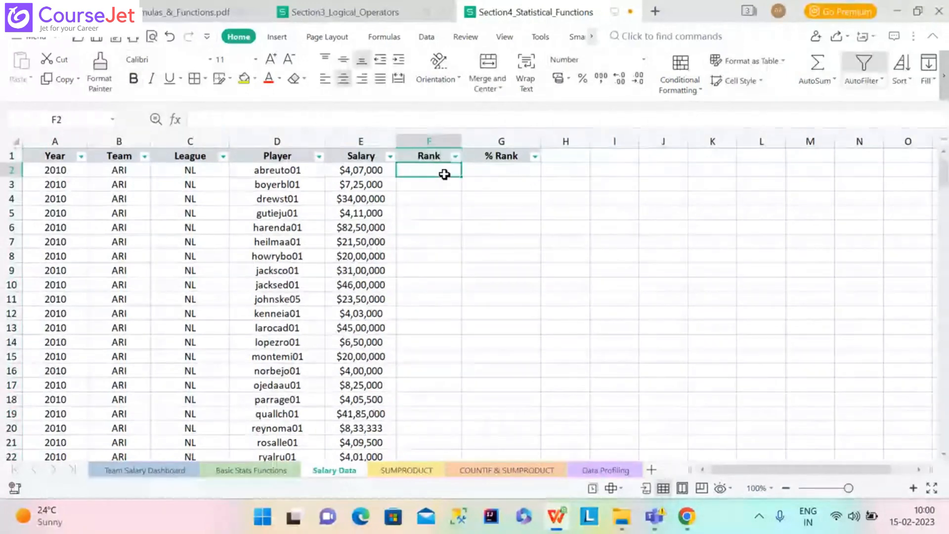
pyautogui.write('=')
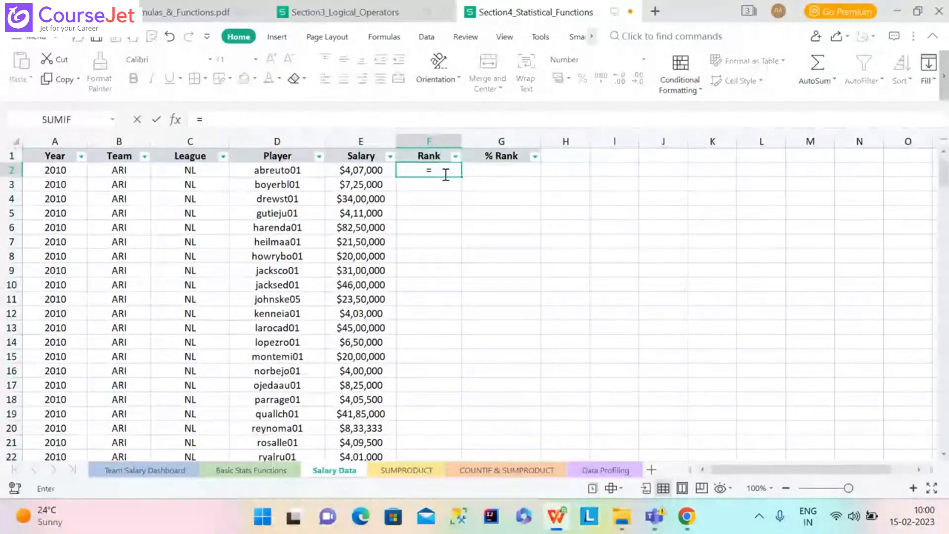
pyautogui.write('ra')
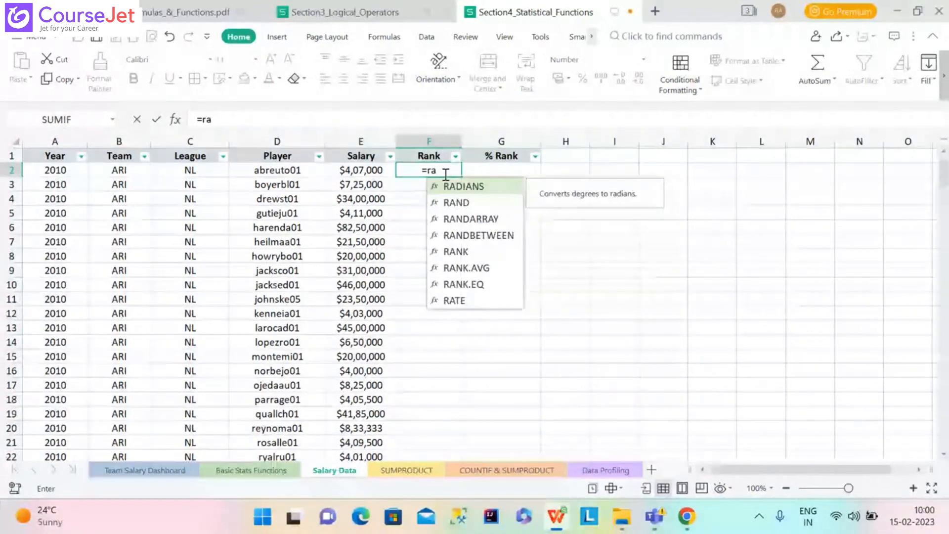
pyautogui.write('nk')
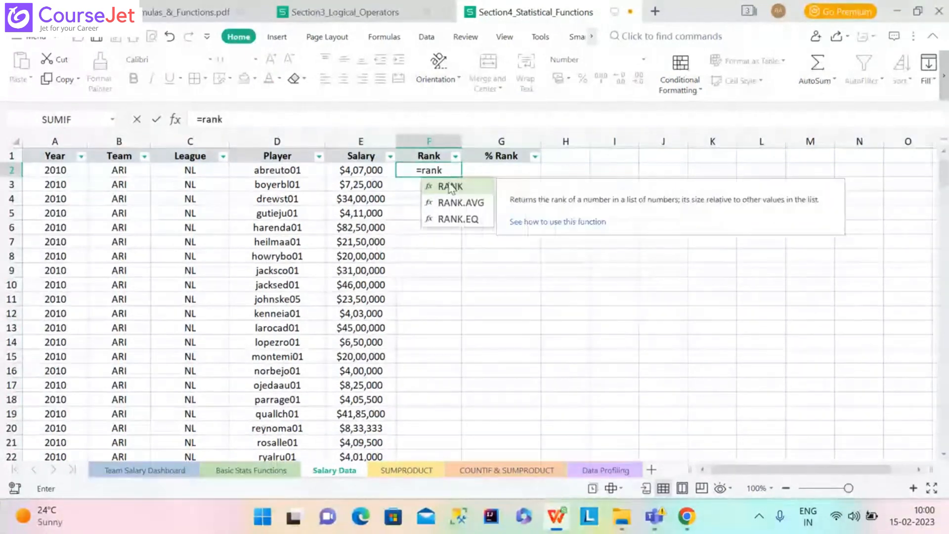
pyautogui.doubleClick(450, 188)
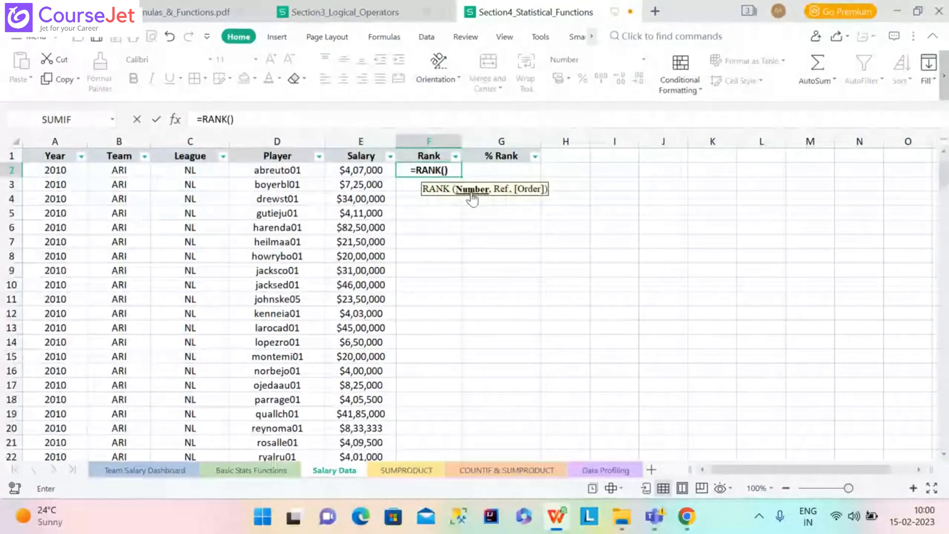
pyautogui.click(343, 168)
pyautogui.write(',')
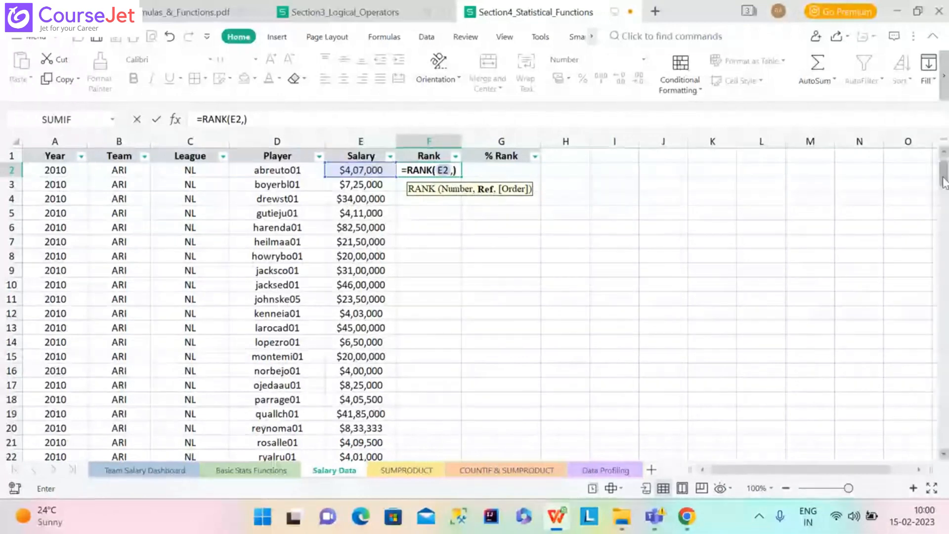
pyautogui.moveTo(944, 182); pyautogui.dragTo(909, 454)
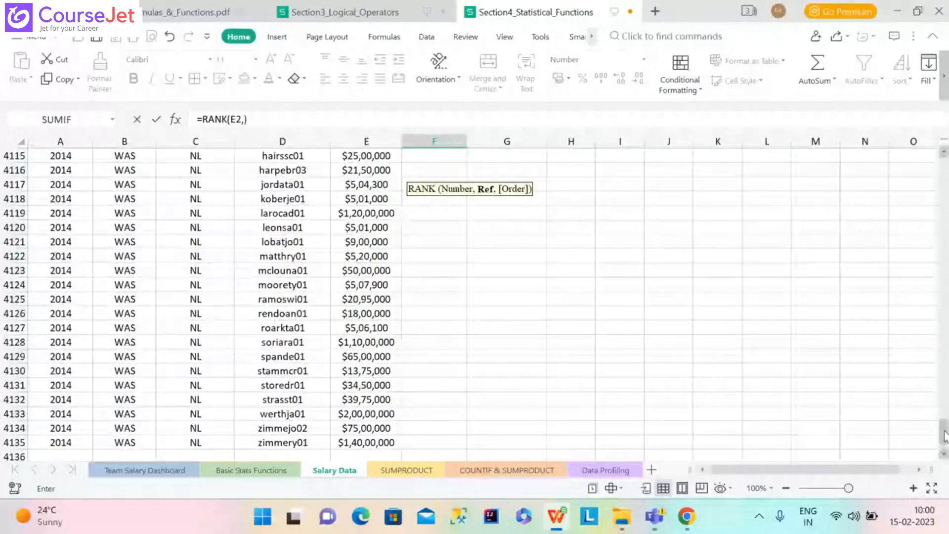
pyautogui.moveTo(944, 435); pyautogui.dragTo(944, 153)
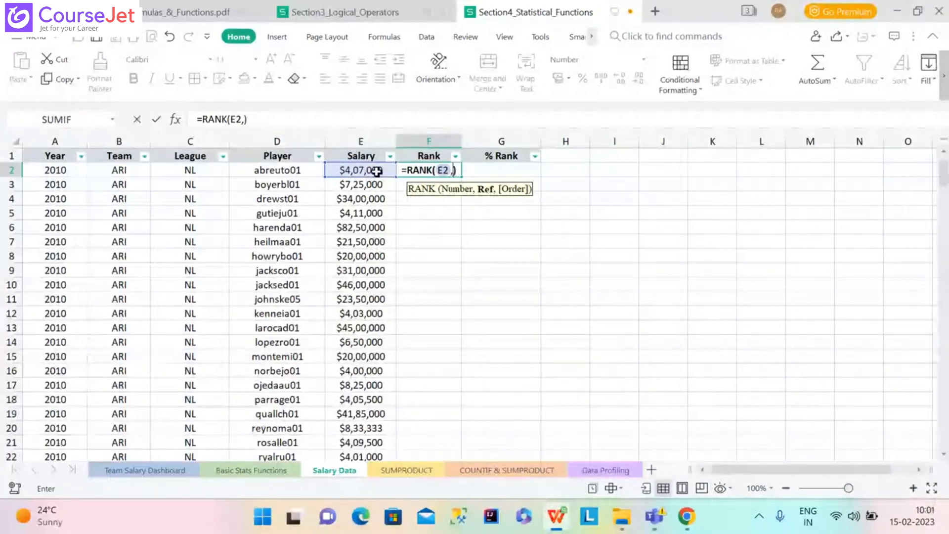
pyautogui.click(377, 171)
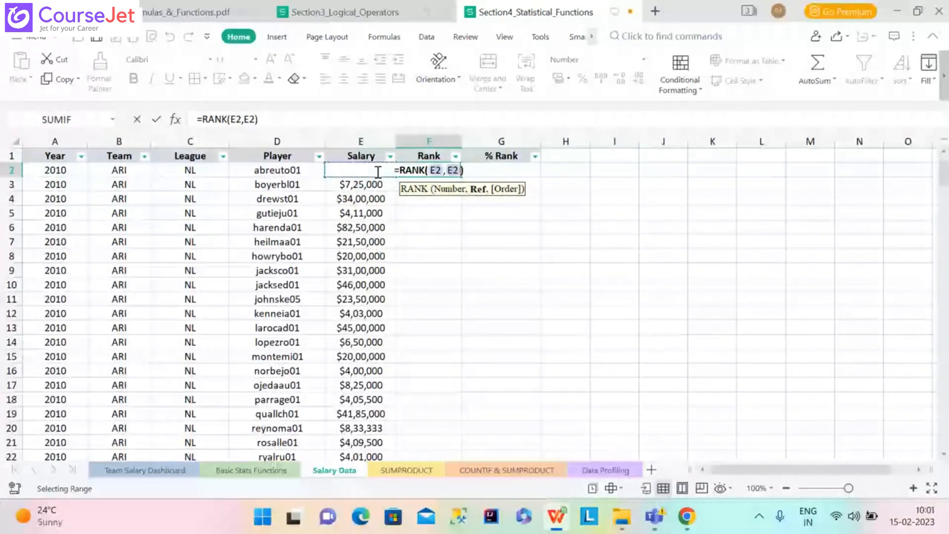
pyautogui.hotkey('ctrl', 'shift', 'Down')
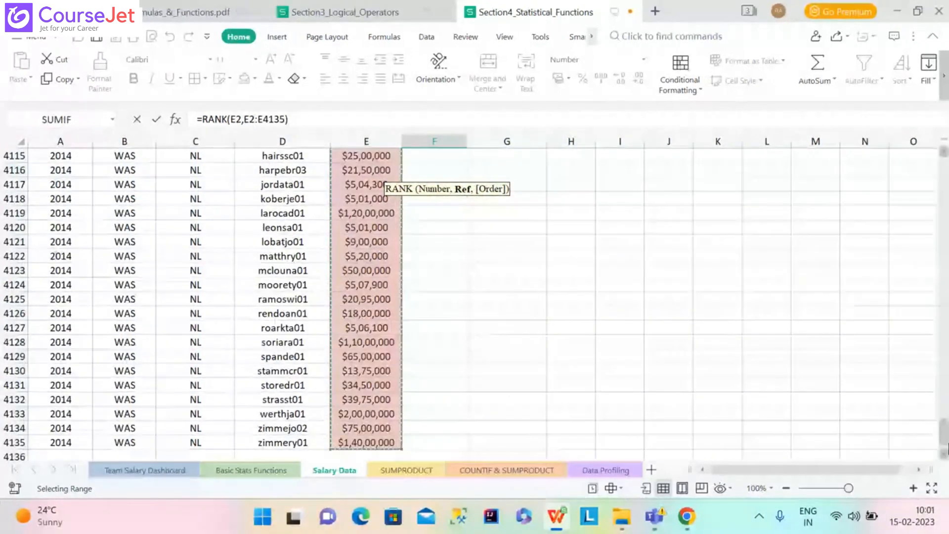
pyautogui.moveTo(946, 429); pyautogui.dragTo(944, 158)
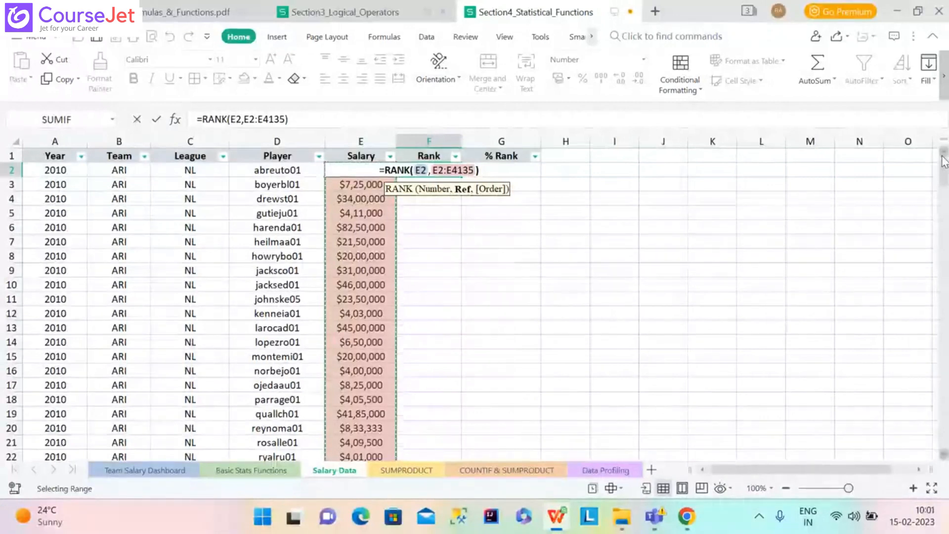
pyautogui.press('Return')
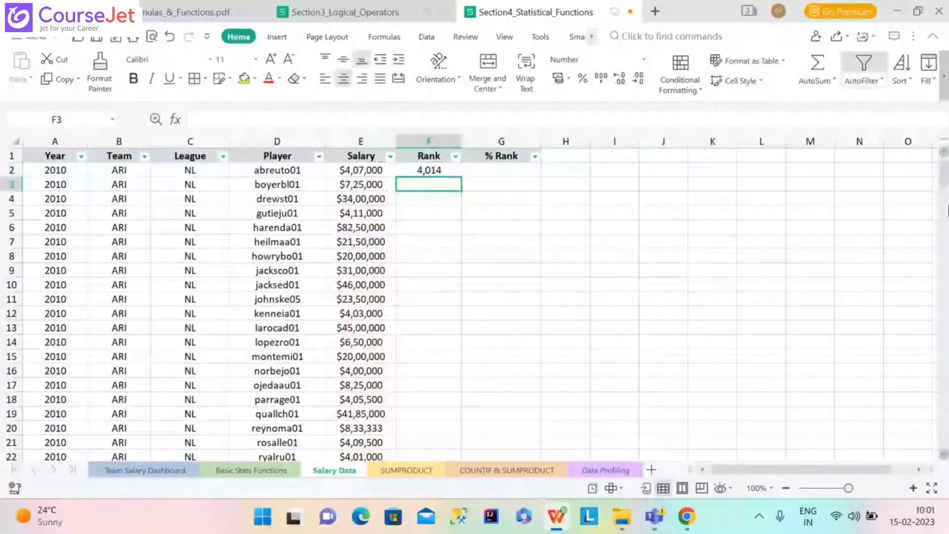
# - Fill the relative-range RANK formula from F2 down to row 4135 and review the ranks against the salaries in the last rows
pyautogui.click(445, 174)
pyautogui.doubleClick(461, 176)
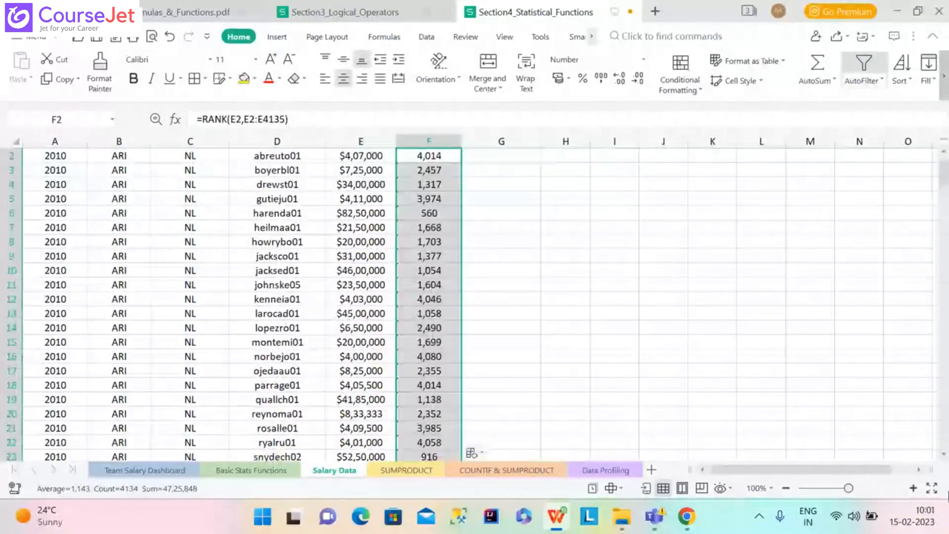
pyautogui.scroll(1, 944, 167)
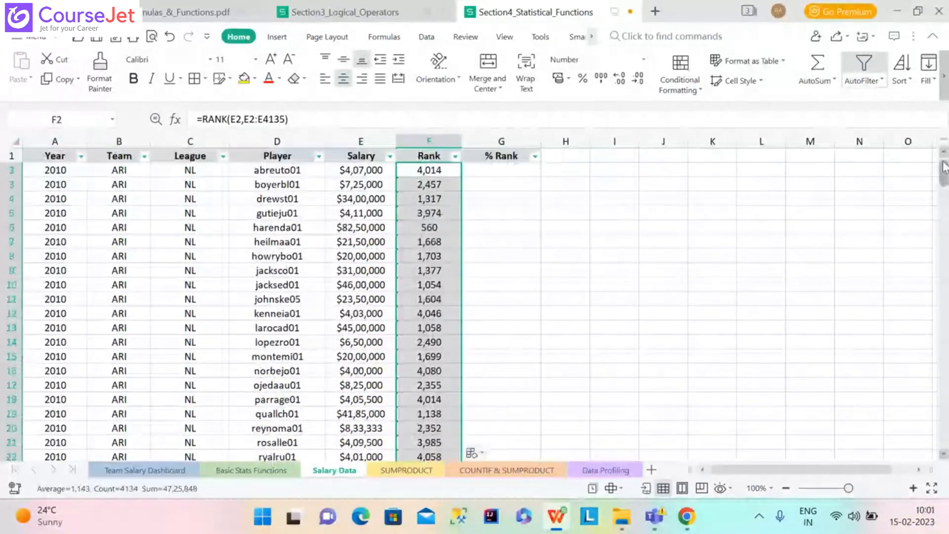
pyautogui.moveTo(944, 167); pyautogui.dragTo(944, 184)
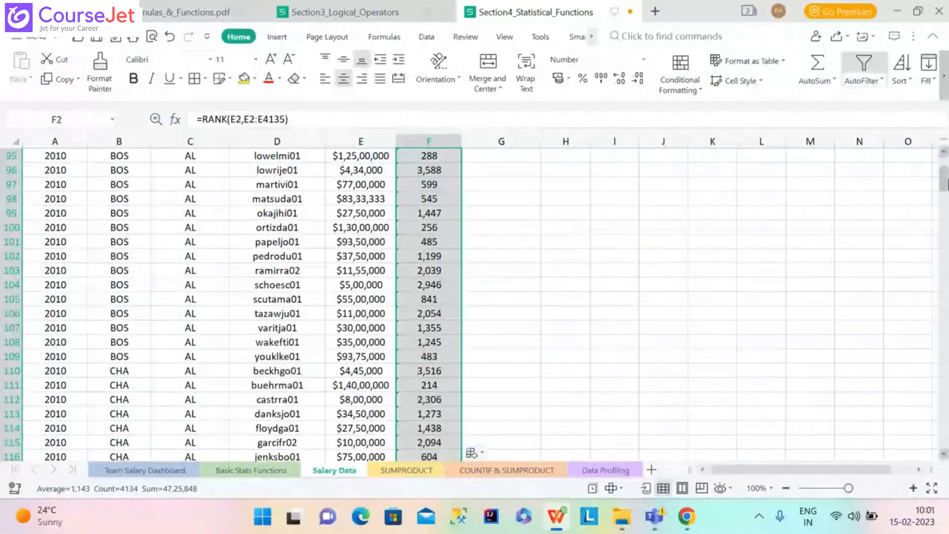
pyautogui.moveTo(944, 186); pyautogui.dragTo(922, 453)
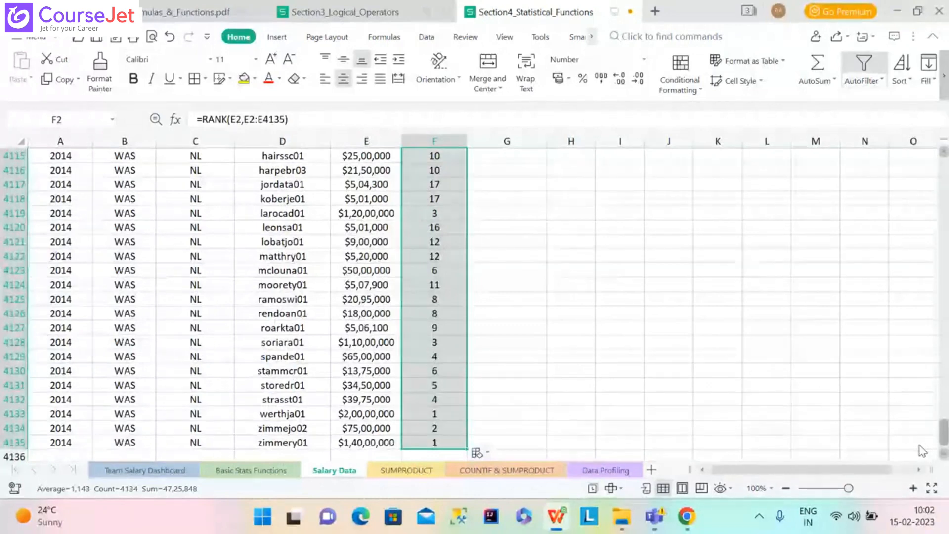
pyautogui.click(362, 256)
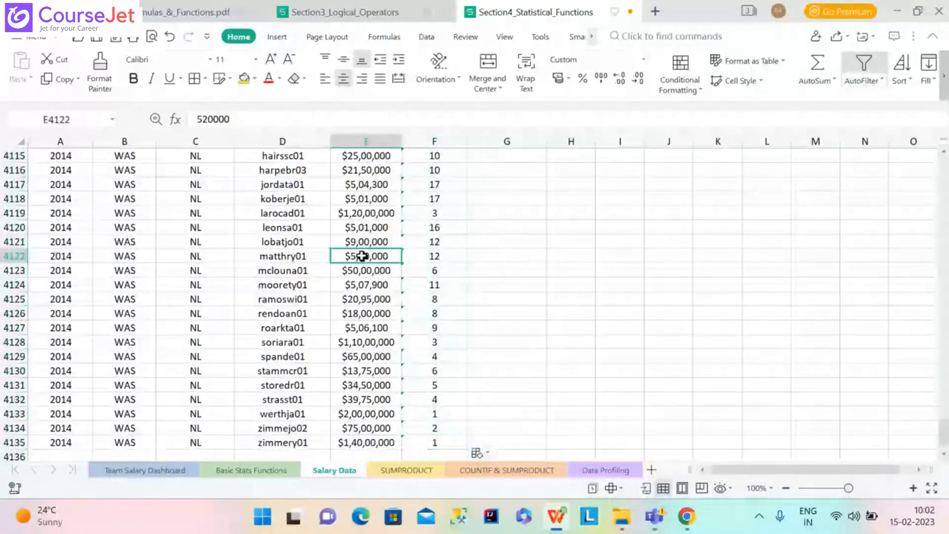
# - Compare the relative-range RANK formula in F4122 with the one in F2
pyautogui.click(413, 254)
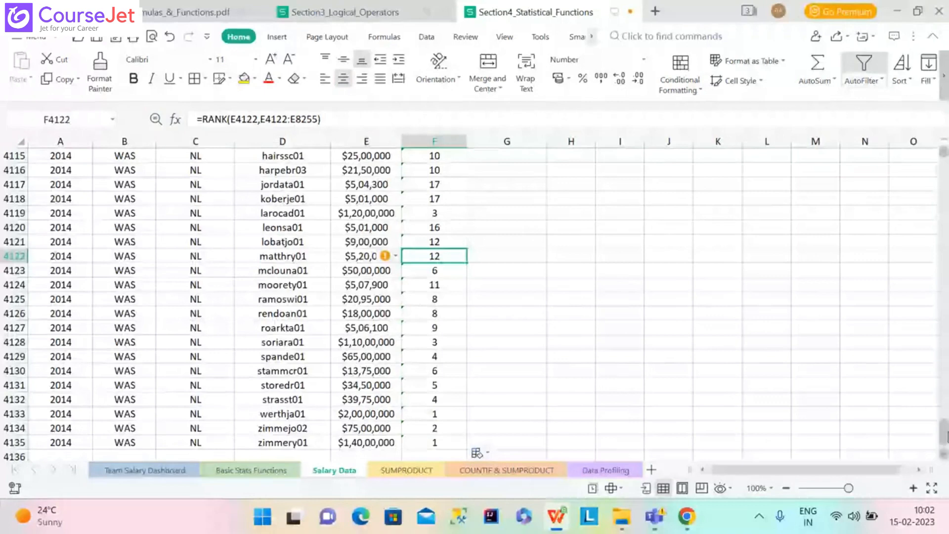
pyautogui.moveTo(944, 432); pyautogui.dragTo(944, 159)
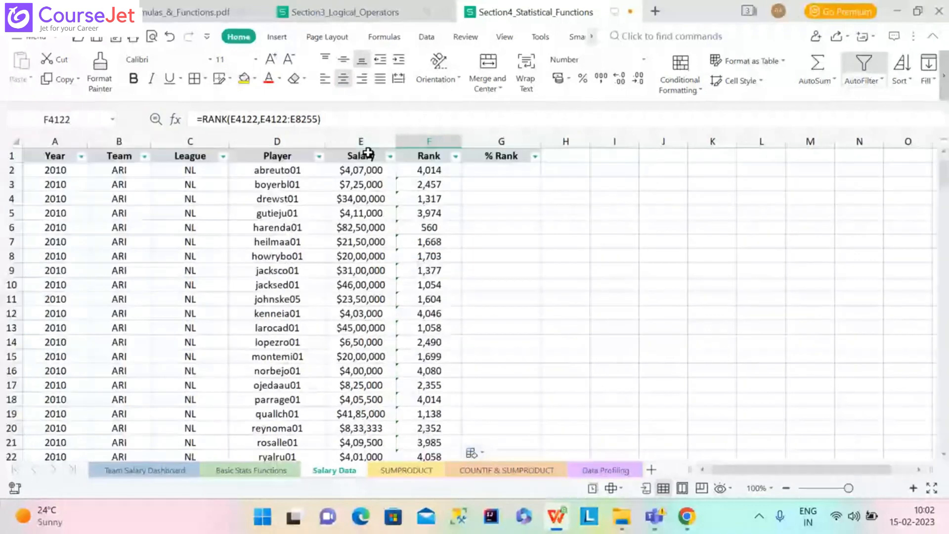
pyautogui.click(421, 168)
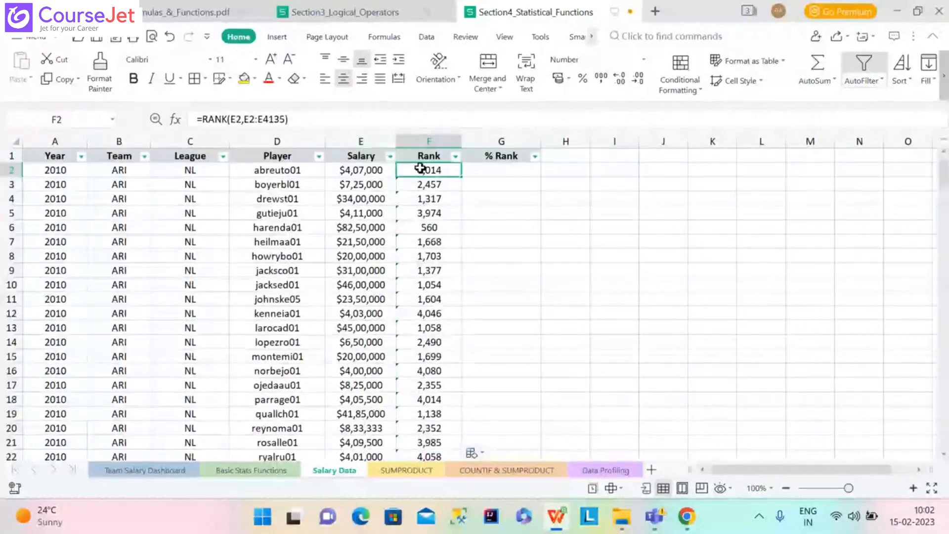
# - Clear the relative-range ranks from all of column F and restore the header Rank in F1
pyautogui.click(426, 137)
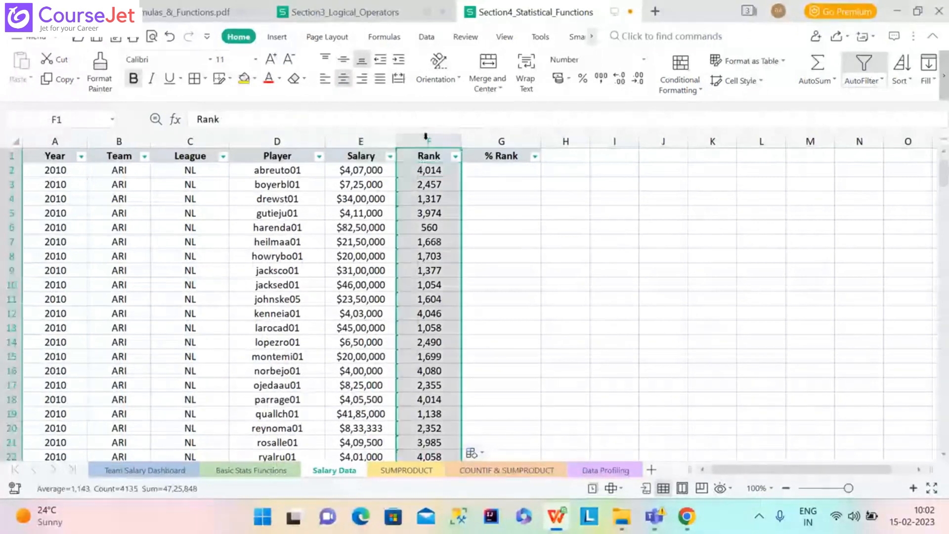
pyautogui.press('Delete')
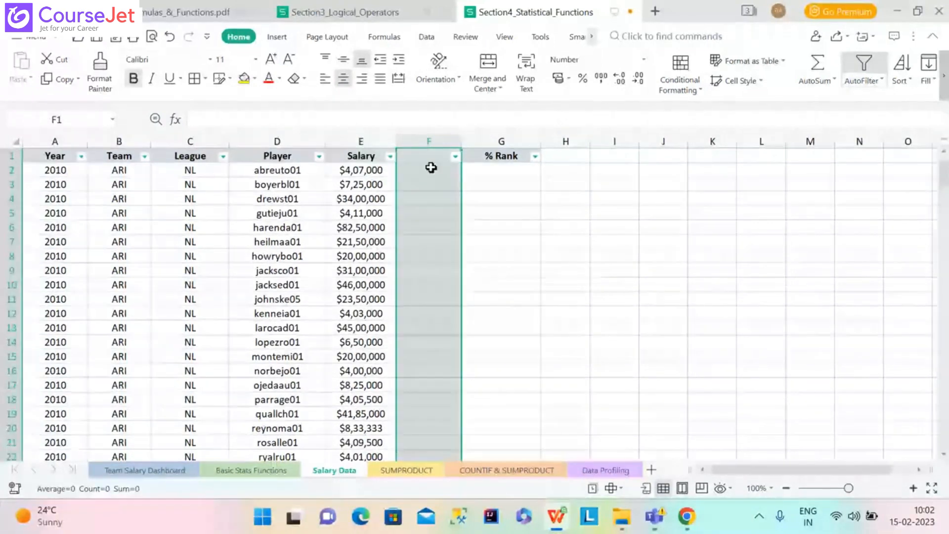
pyautogui.click(428, 158)
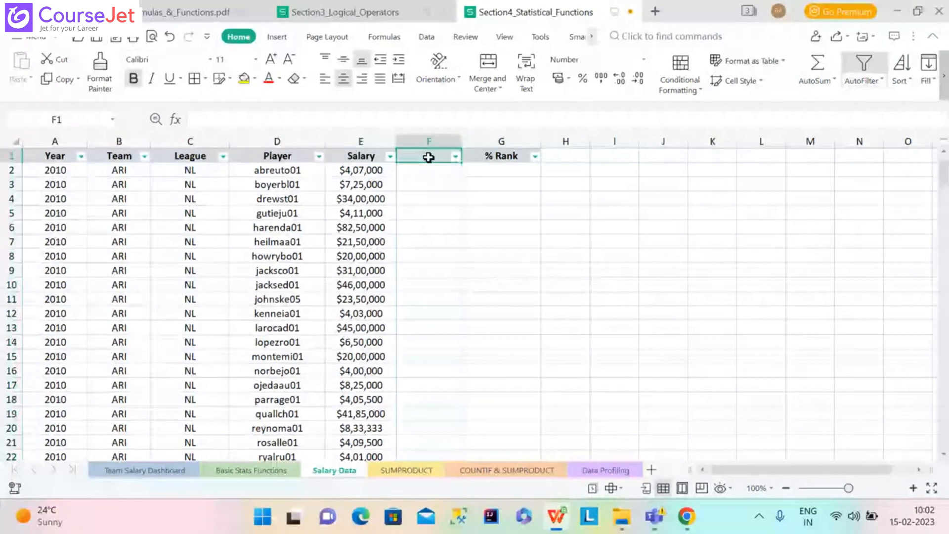
pyautogui.write('Rank')
# - Enter =RANK(E2,$E$2:$E$4135), with the salary range locked, as the first player's Rank in F2
pyautogui.click(426, 170)
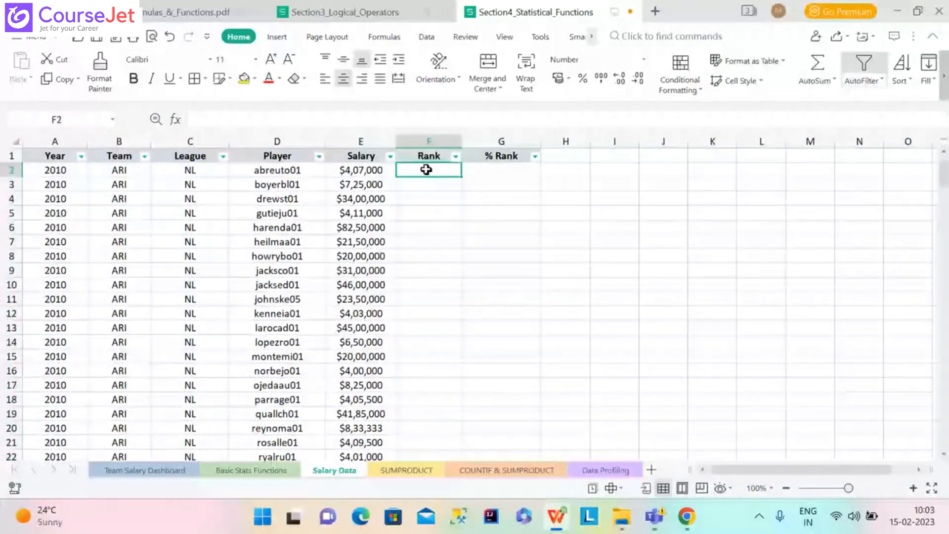
pyautogui.write('=rank')
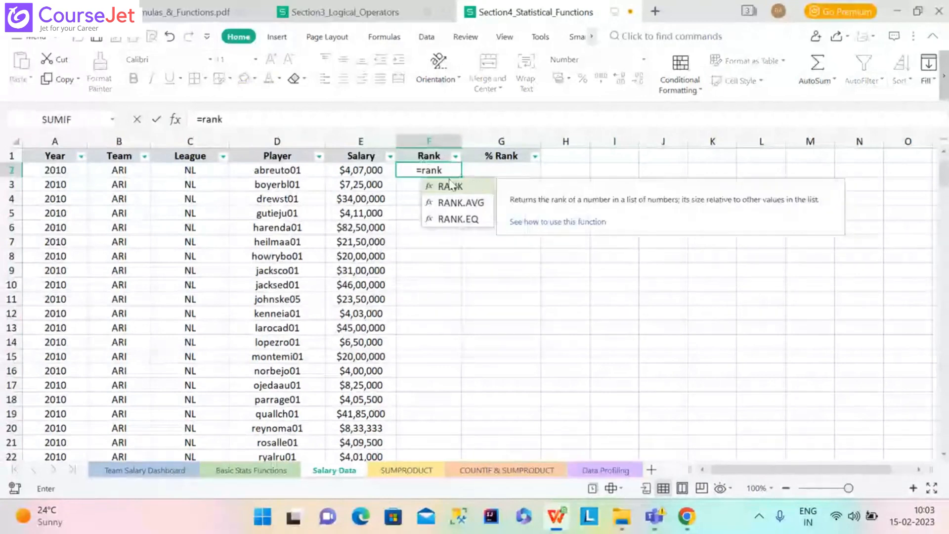
pyautogui.doubleClick(449, 186)
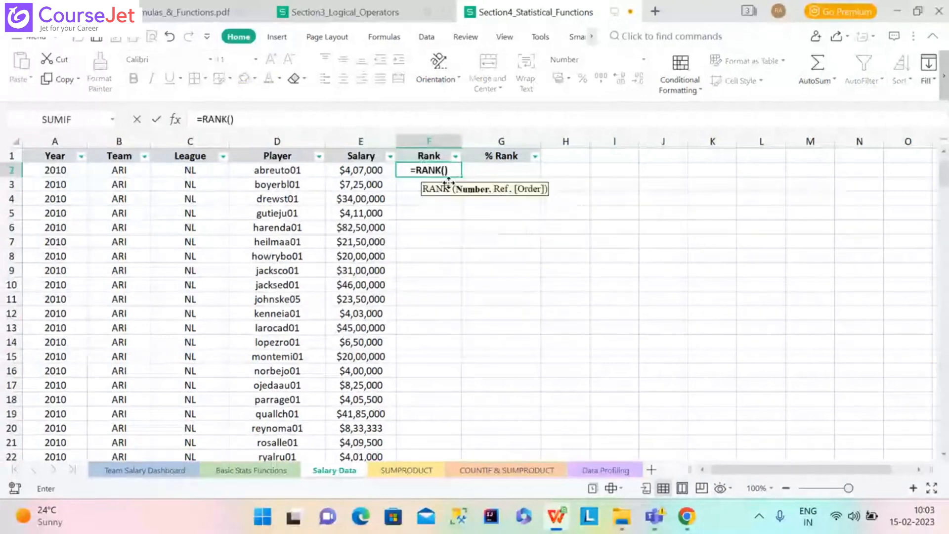
pyautogui.click(367, 169)
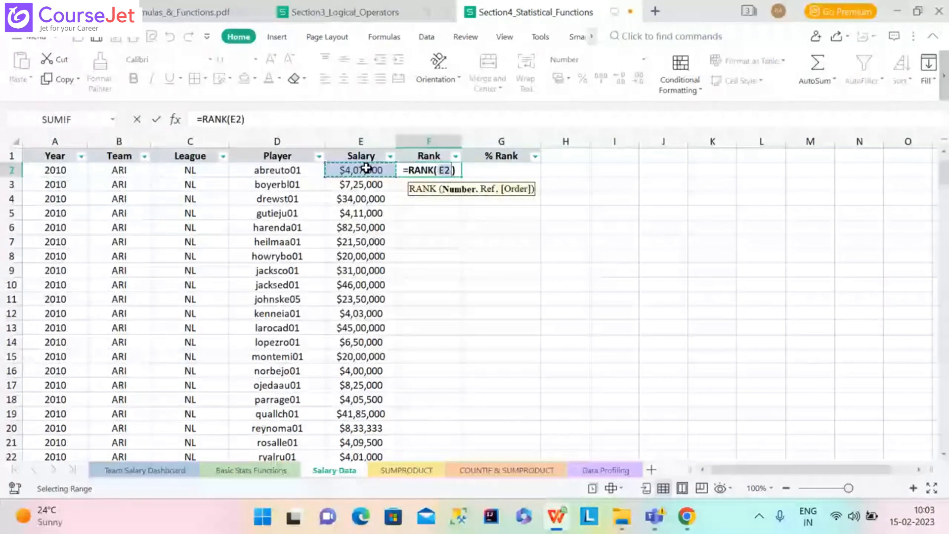
pyautogui.write(',')
pyautogui.click(372, 172)
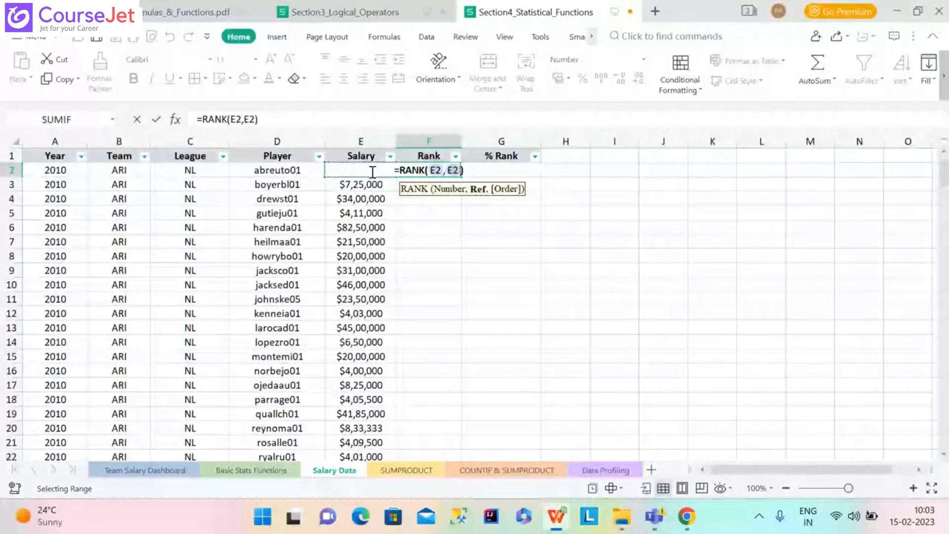
pyautogui.hotkey('ctrl', 'shift', 'Down')
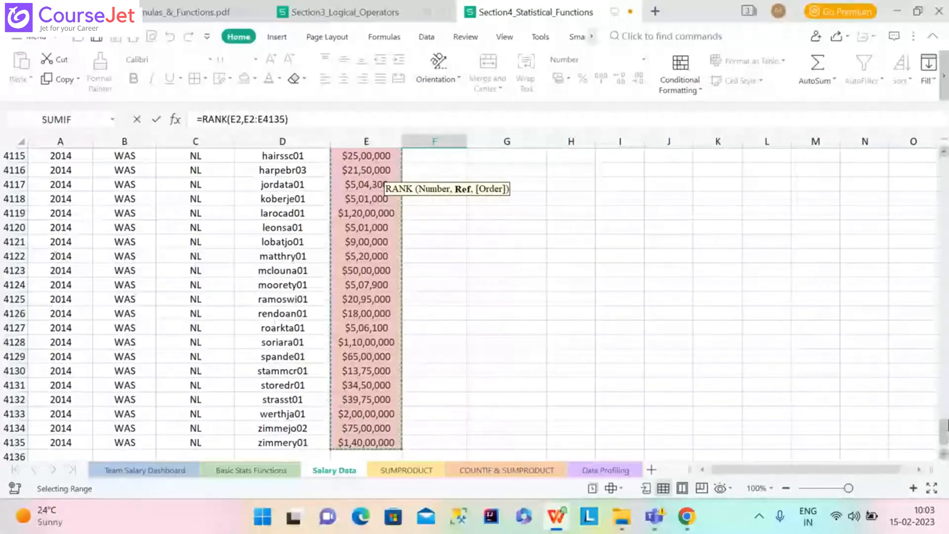
pyautogui.press('F4')
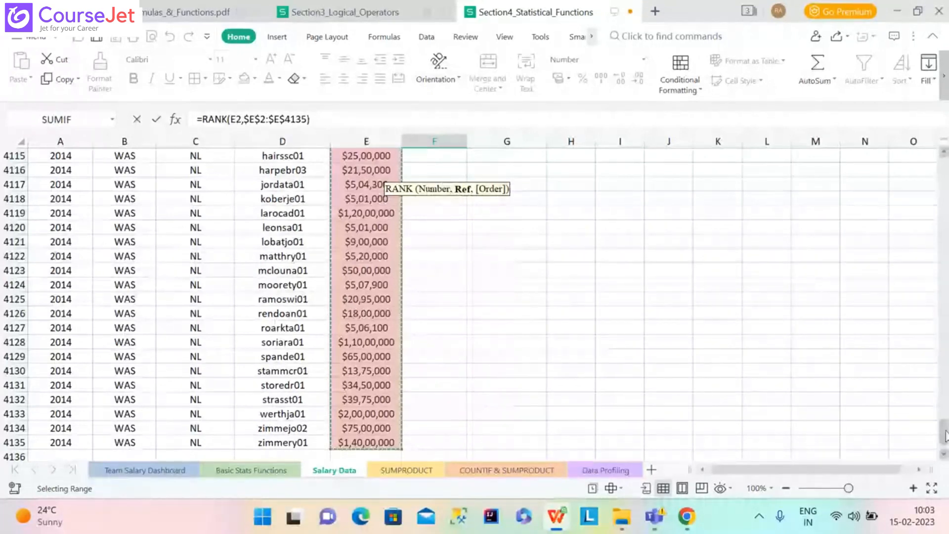
pyautogui.moveTo(944, 433); pyautogui.dragTo(945, 167)
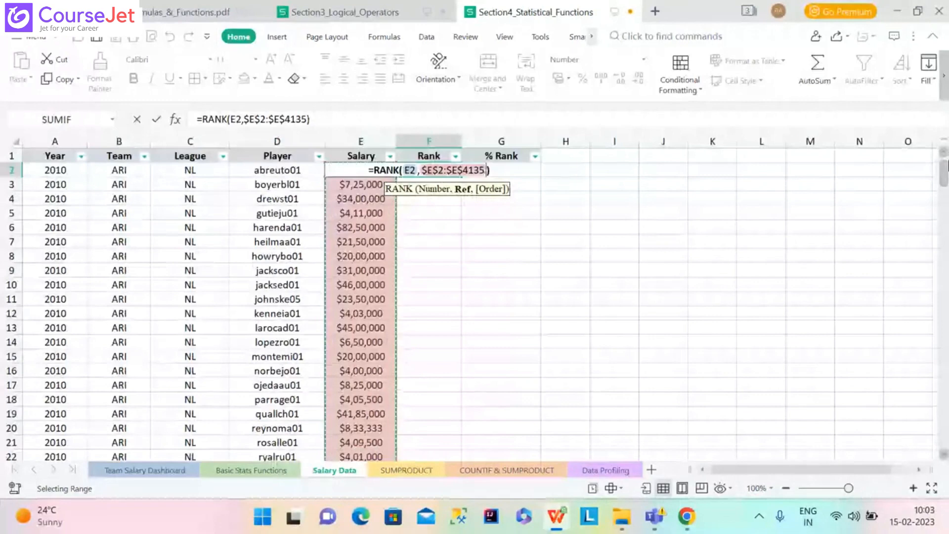
pyautogui.press('Return')
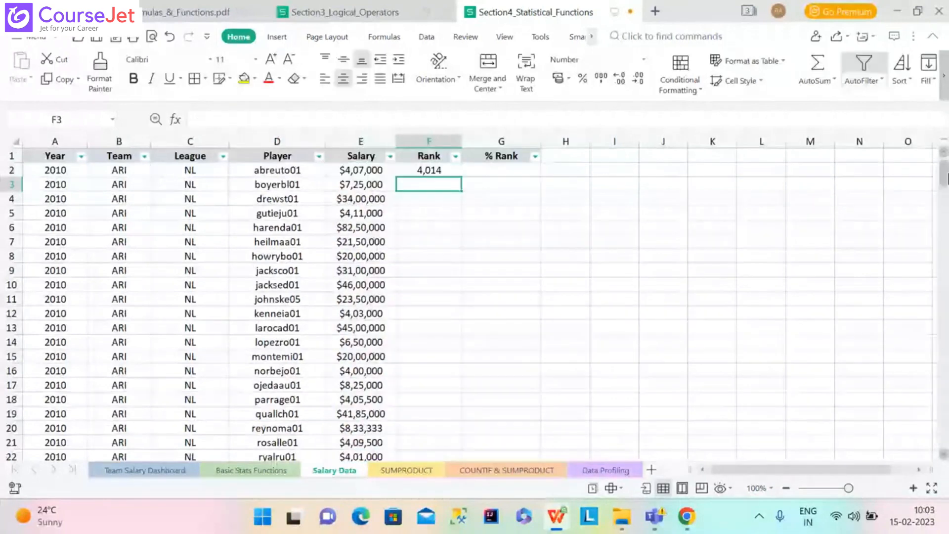
# - Fill the locked-range RANK formula from F2 down the Rank column and check the copied formula in F8
pyautogui.click(423, 173)
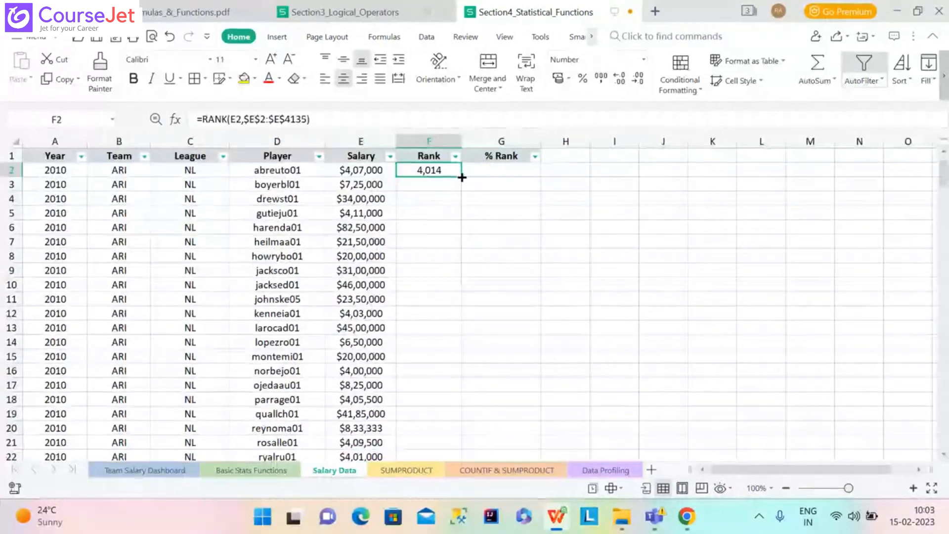
pyautogui.doubleClick(462, 177)
pyautogui.click(429, 242)
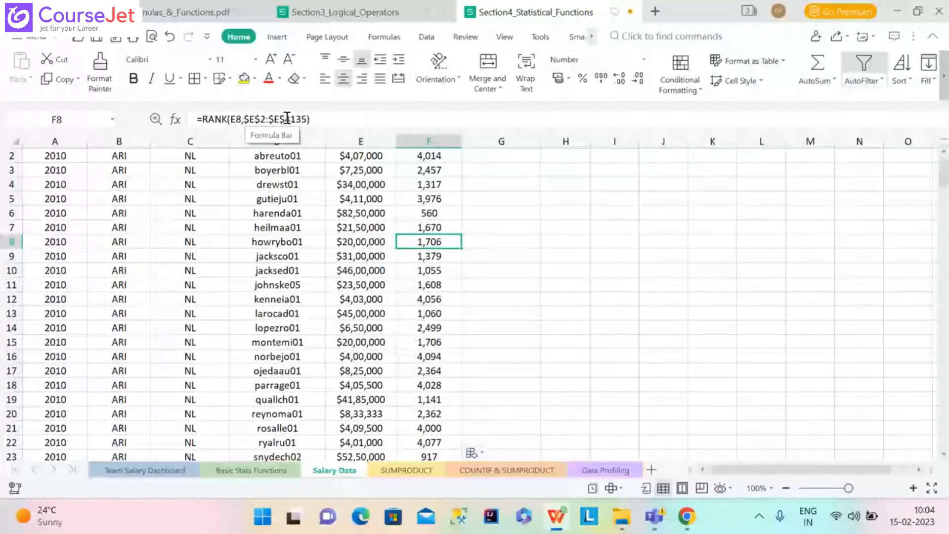
pyautogui.scroll(1, 494, 198)
# - Enter =PERCENTRANK($E$2:$E$4135,E2) as the first player's % Rank in G2
pyautogui.click(525, 174)
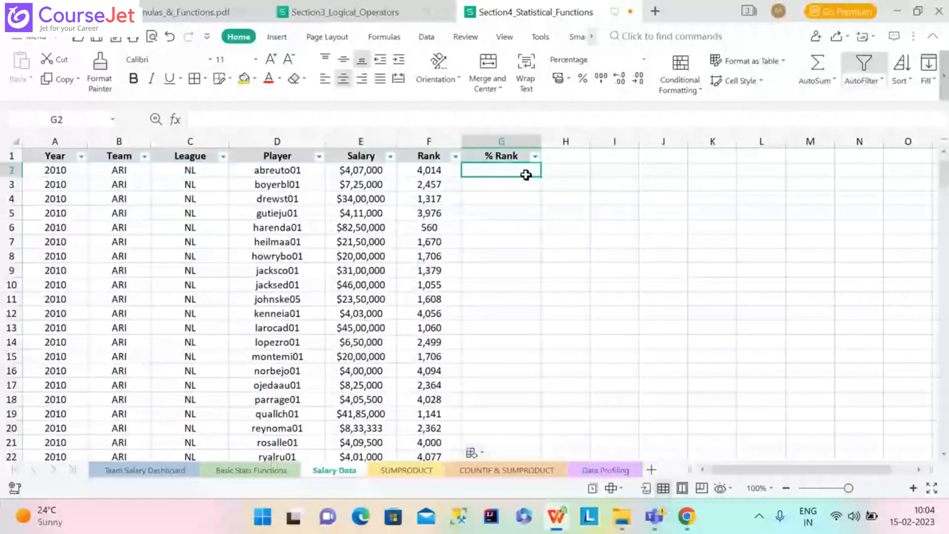
pyautogui.write('=per')
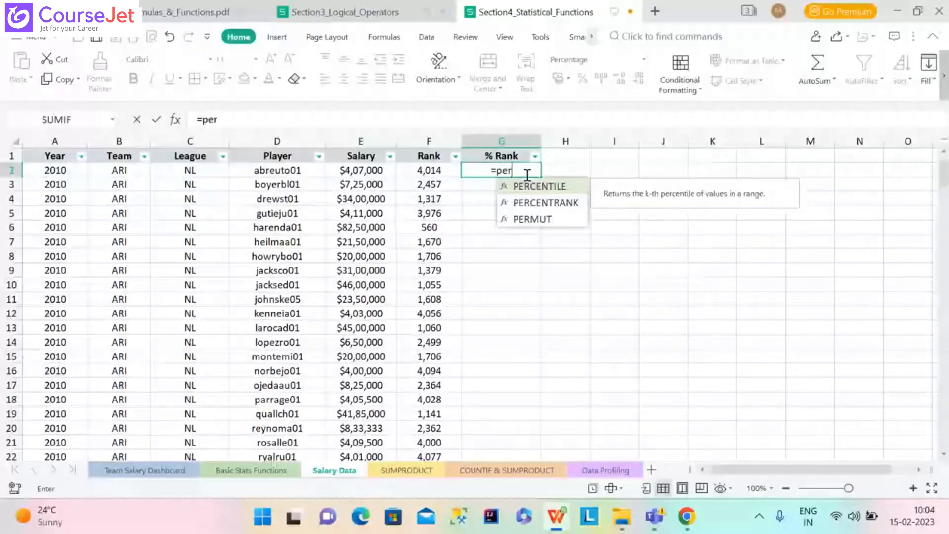
pyautogui.write('ce')
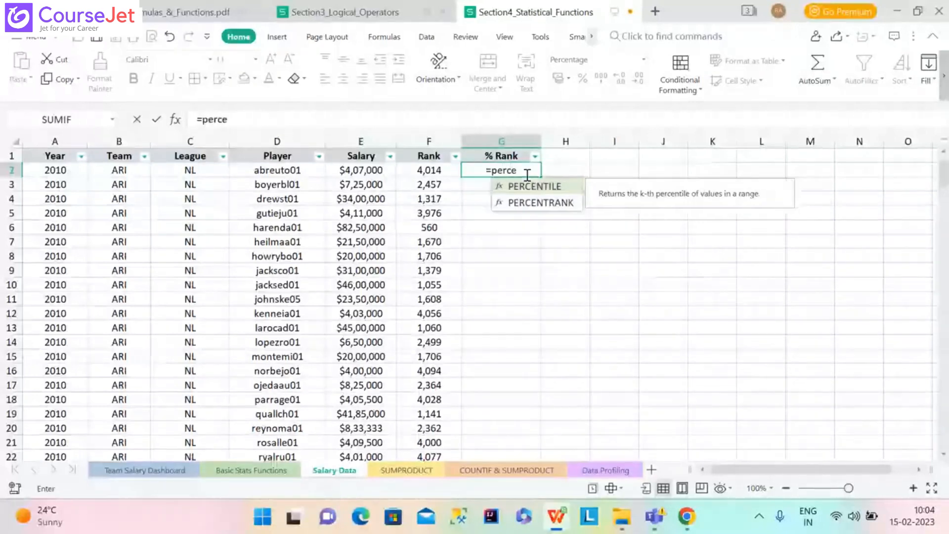
pyautogui.doubleClick(550, 207)
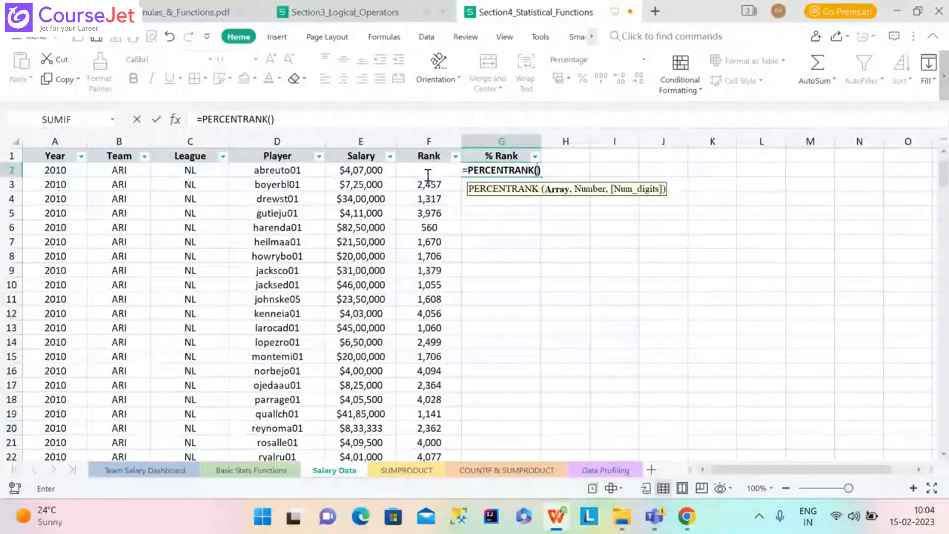
pyautogui.click(376, 172)
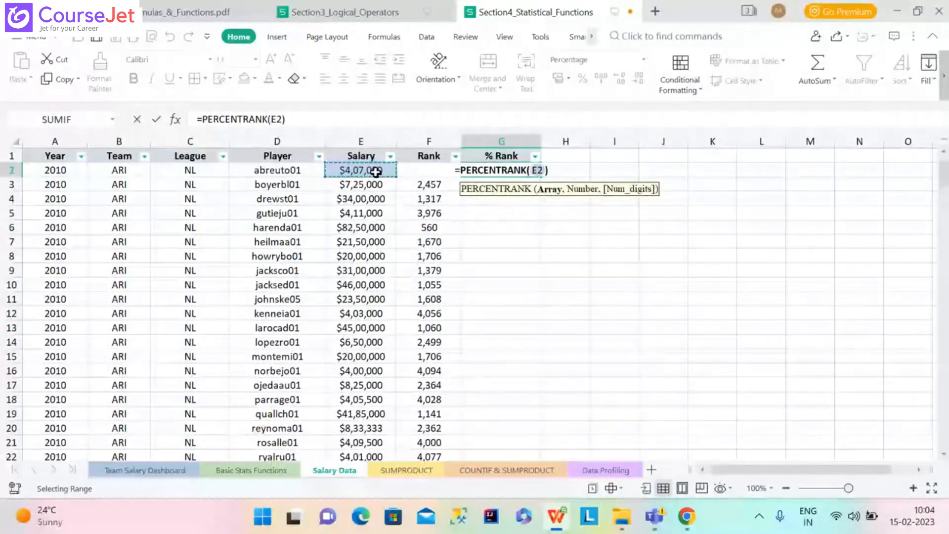
pyautogui.hotkey('ctrl', 'shift', 'Down')
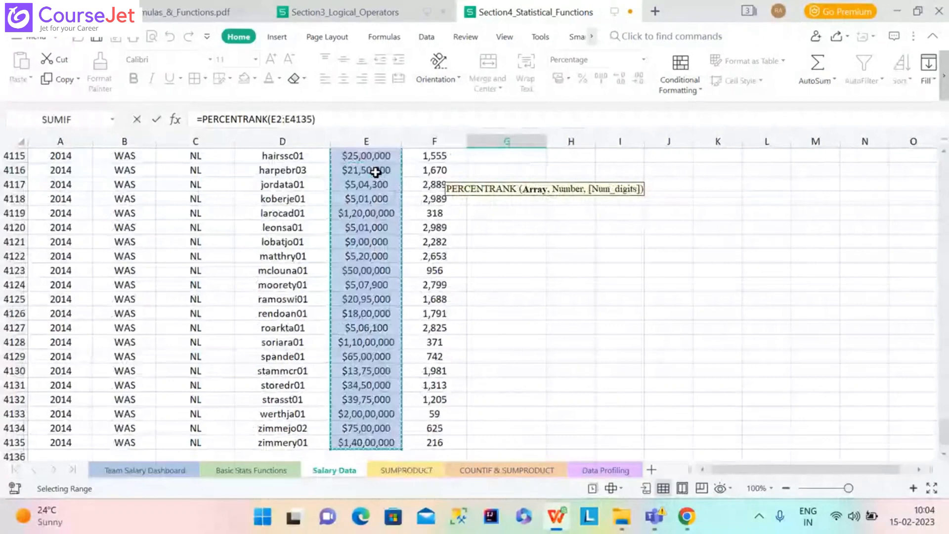
pyautogui.press('F4')
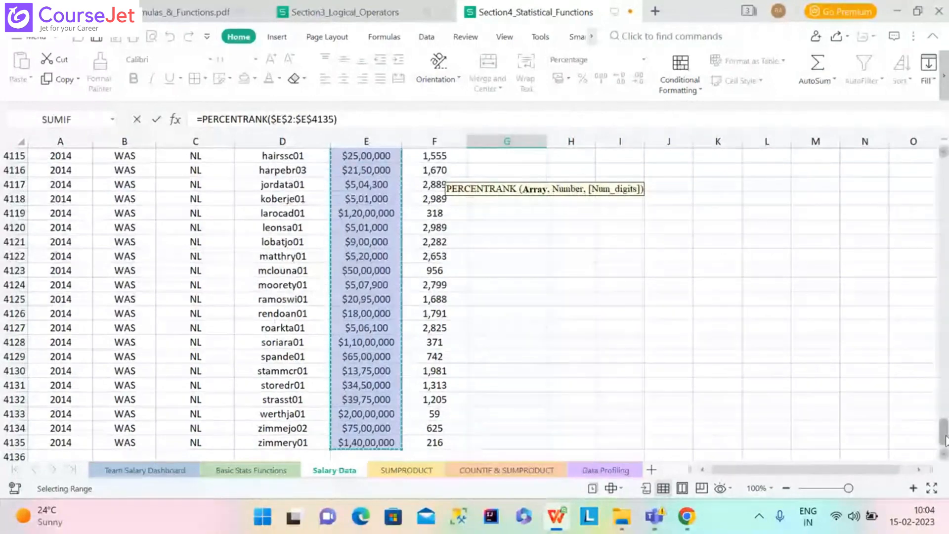
pyautogui.moveTo(944, 440); pyautogui.dragTo(946, 177)
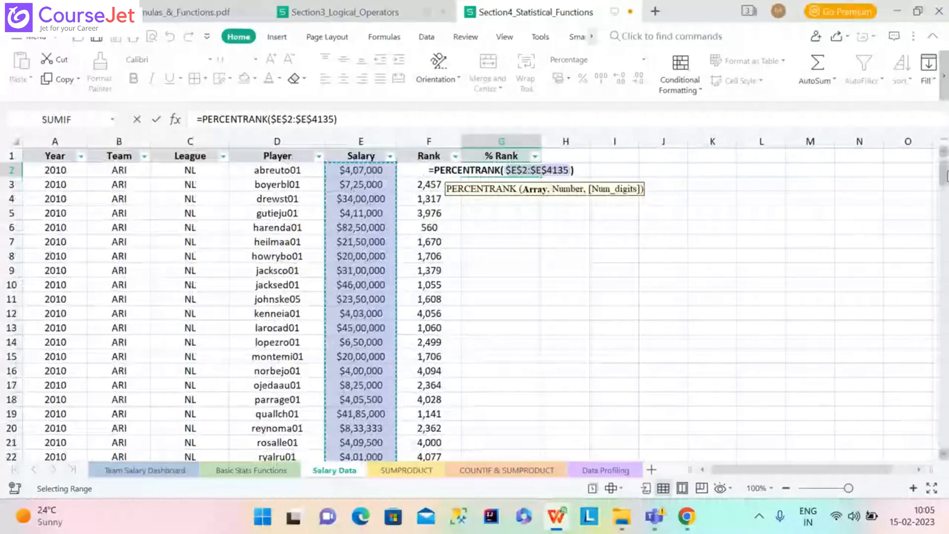
pyautogui.write(',')
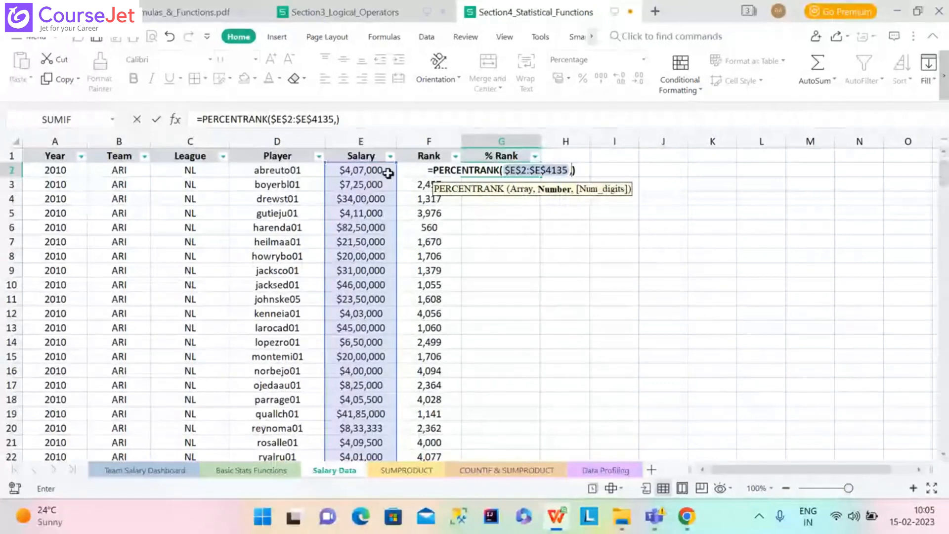
pyautogui.click(364, 170)
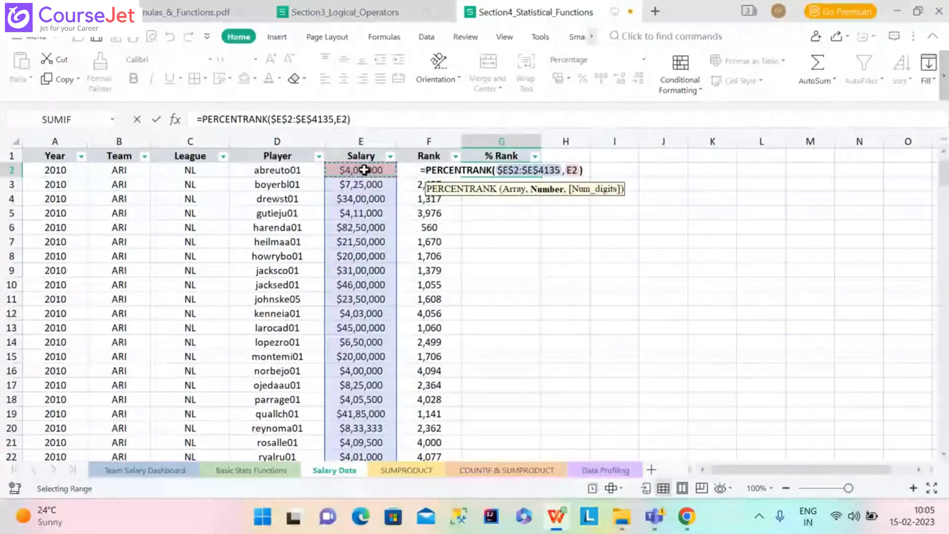
pyautogui.press('Return')
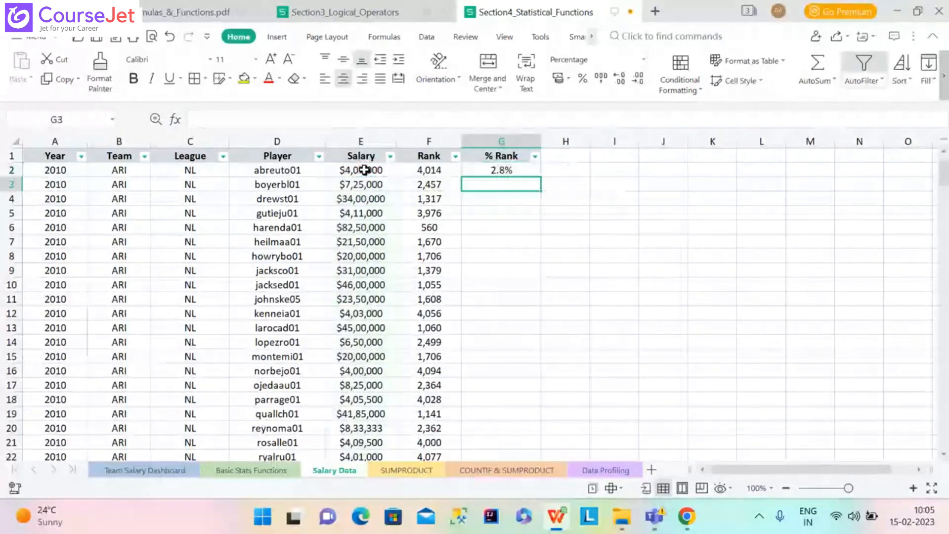
# - Fill the PERCENTRANK formula from G2 down the % Rank column for all players
pyautogui.click(512, 169)
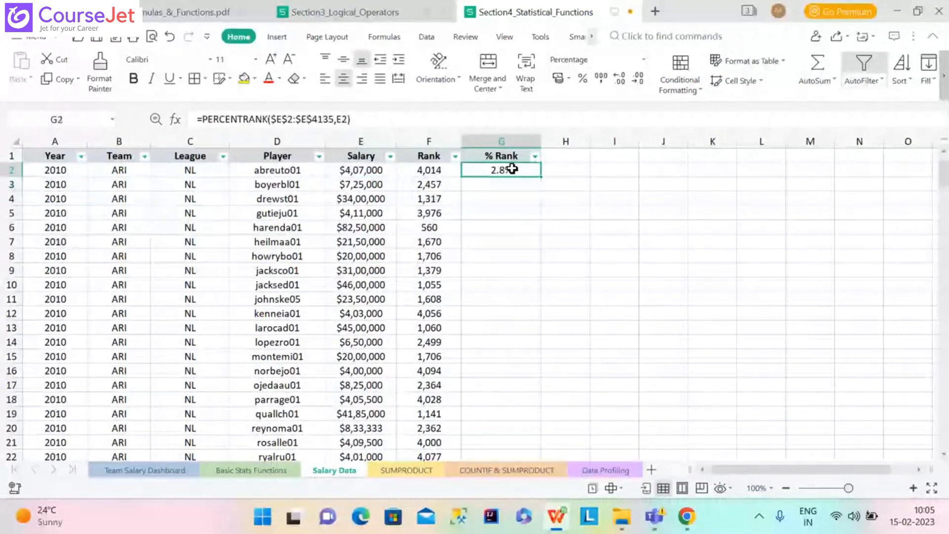
pyautogui.doubleClick(540, 178)
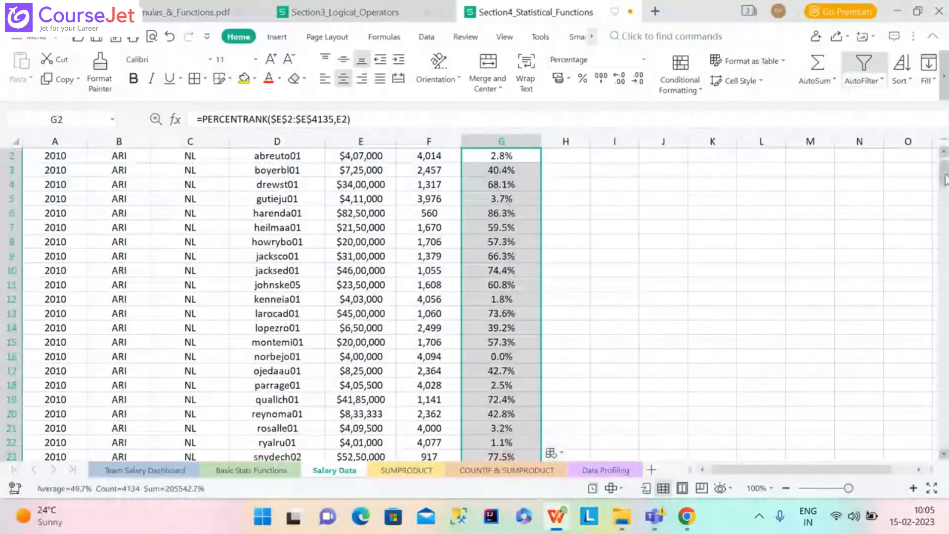
pyautogui.moveTo(945, 180); pyautogui.dragTo(945, 158)
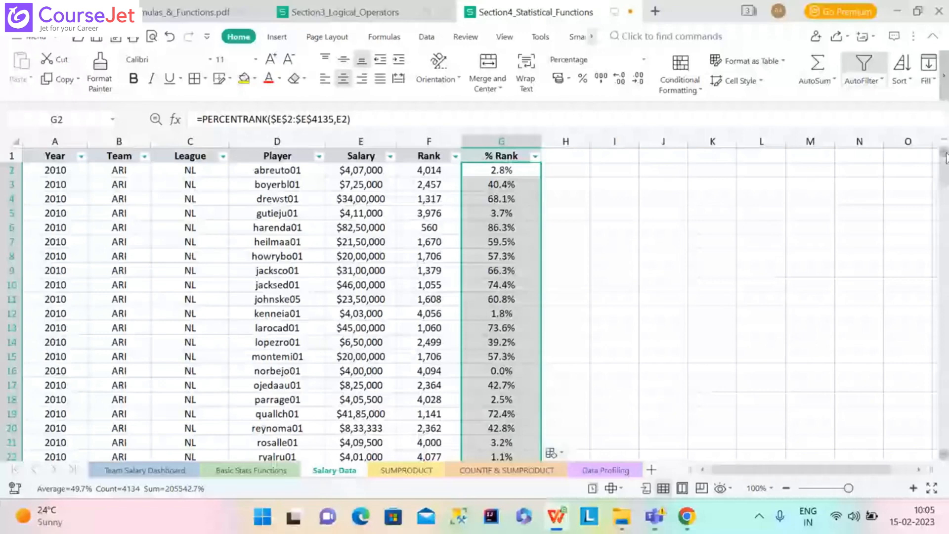
# - Examine the % Rank values against the salaries and ranks down the player rows to about row 138
pyautogui.click(945, 454)
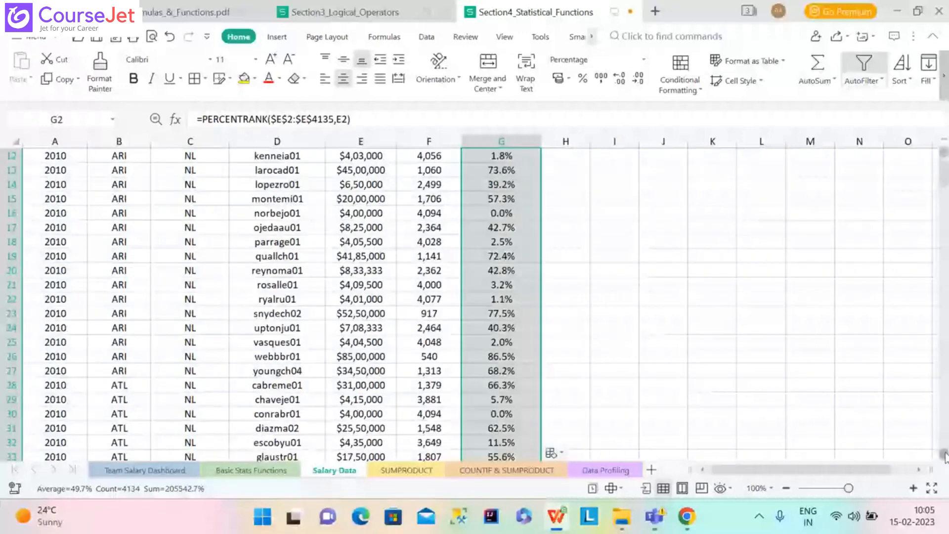
pyautogui.click(944, 454)
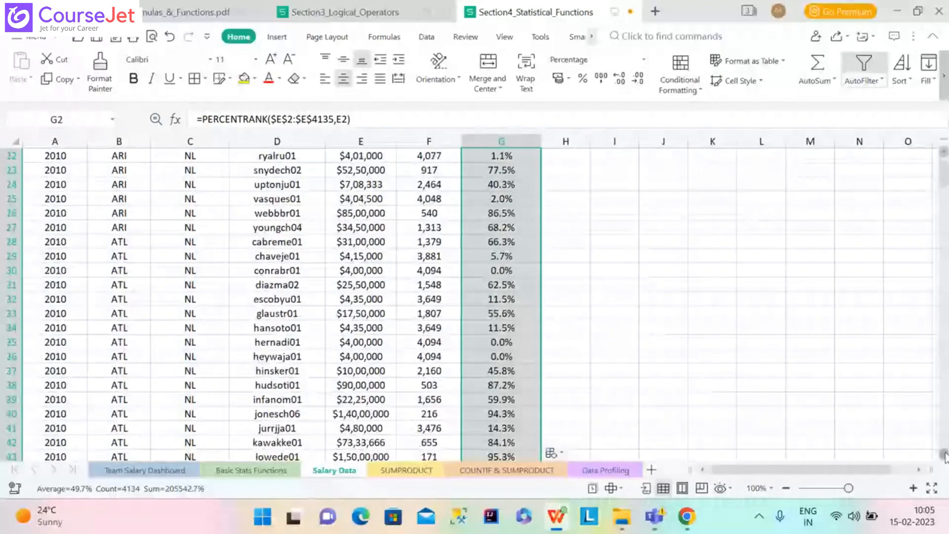
pyautogui.click(944, 454)
pyautogui.click(944, 453)
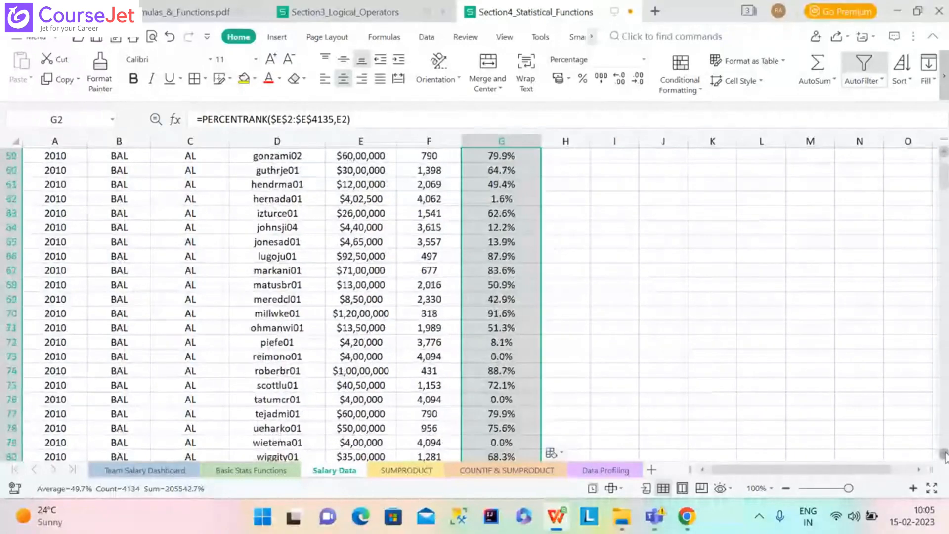
pyautogui.click(944, 454)
pyautogui.click(945, 454)
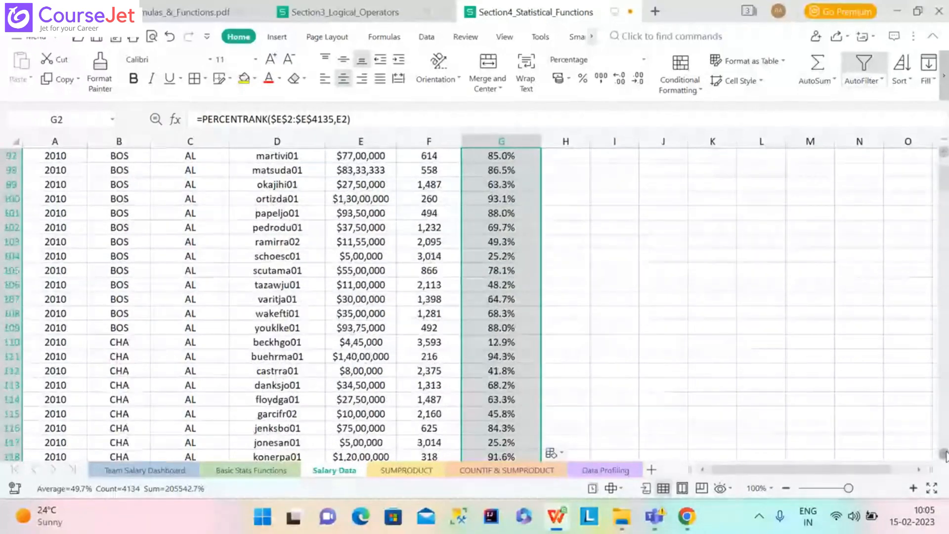
pyautogui.click(944, 454)
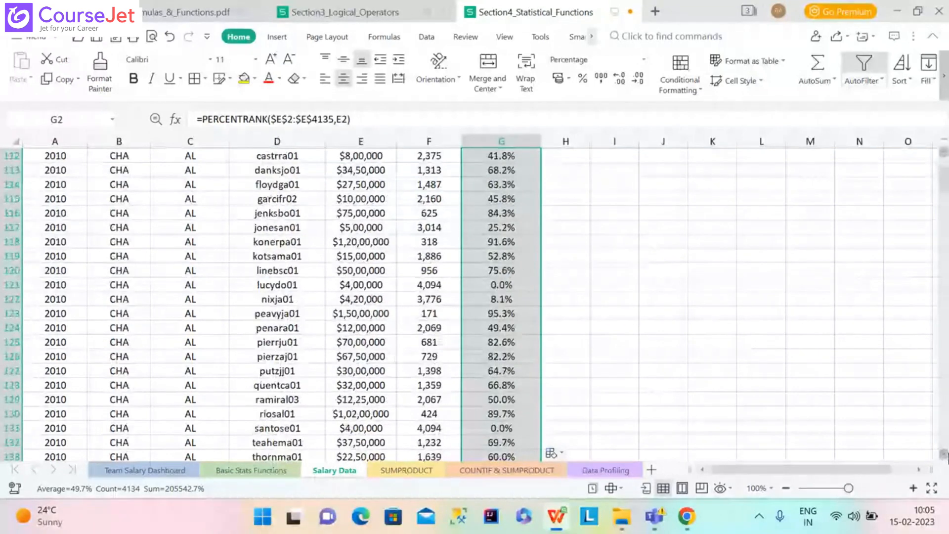
pyautogui.click(945, 454)
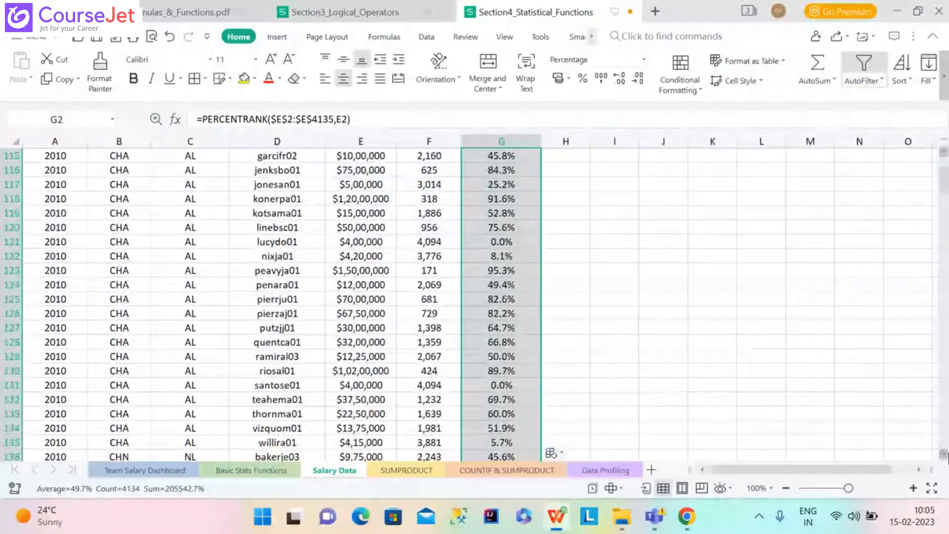